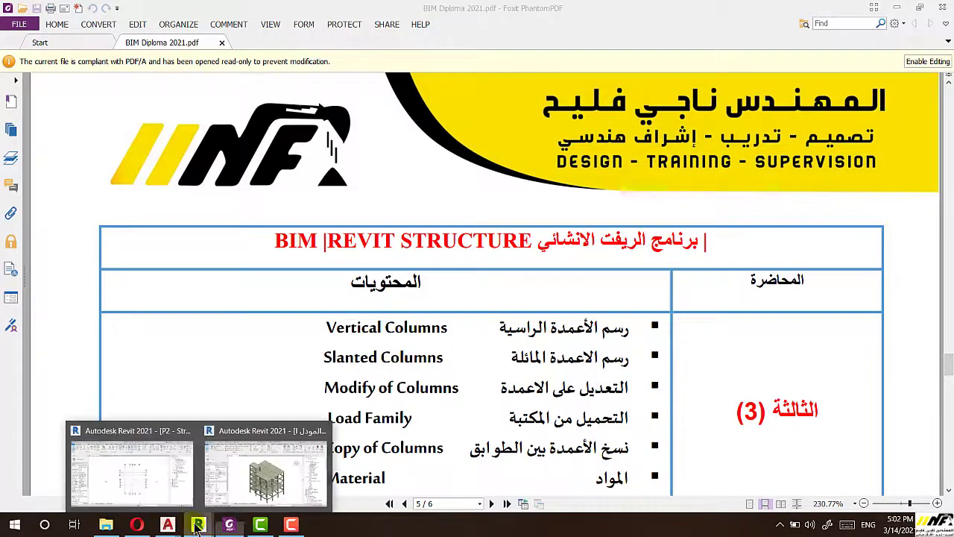
Return to Revit and zoom the level 1 structural plan showing grids 1–5 and A–G
left_click(125, 478)
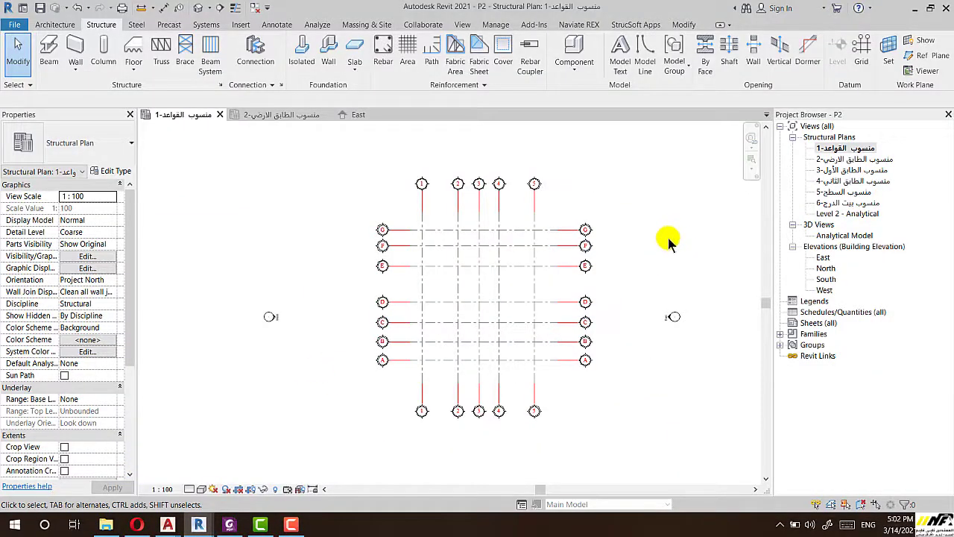
scroll(569, 277, "up", 2)
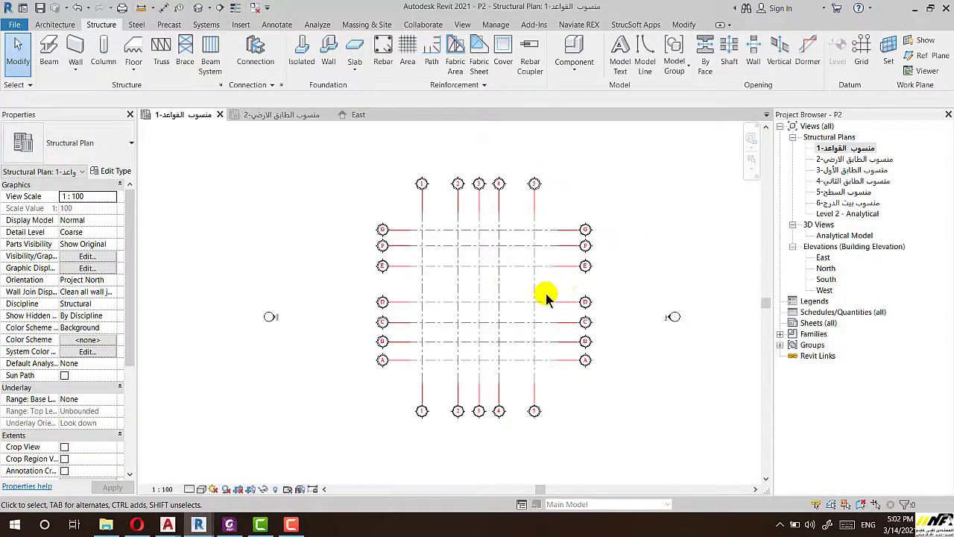
scroll(548, 298, "up", 1)
scroll(548, 298, "down", 1)
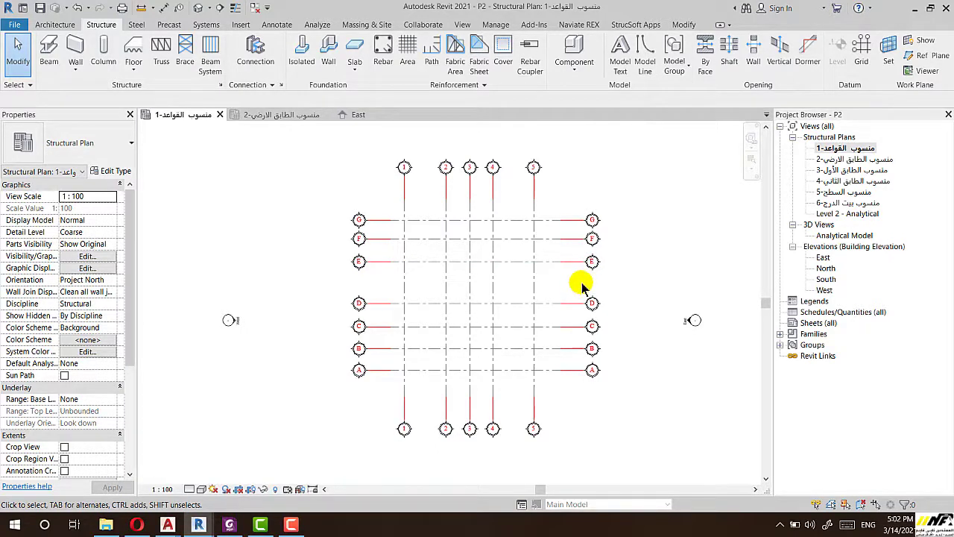
Open the East elevation and zoom in on the level lines
double_click(823, 259)
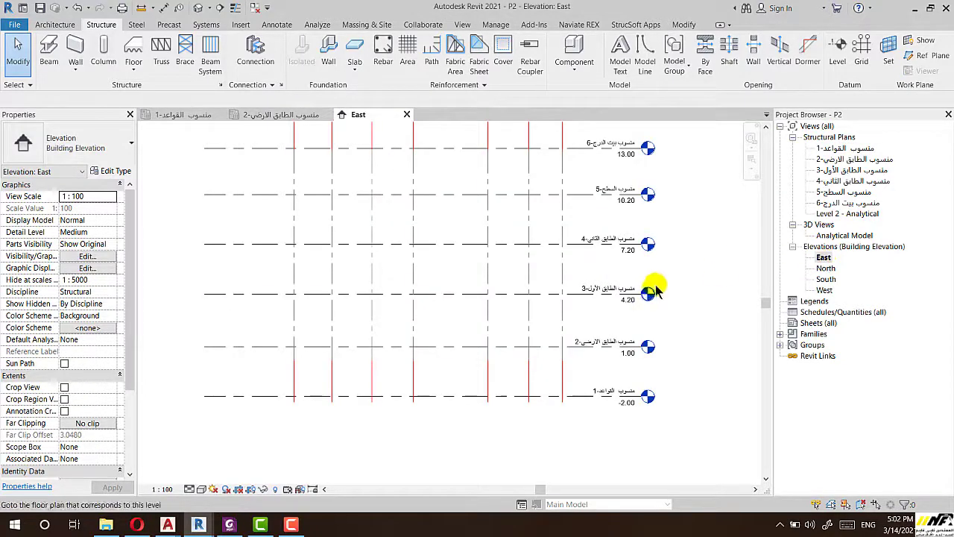
scroll(548, 387, "up", 2)
scroll(555, 384, "up", 2)
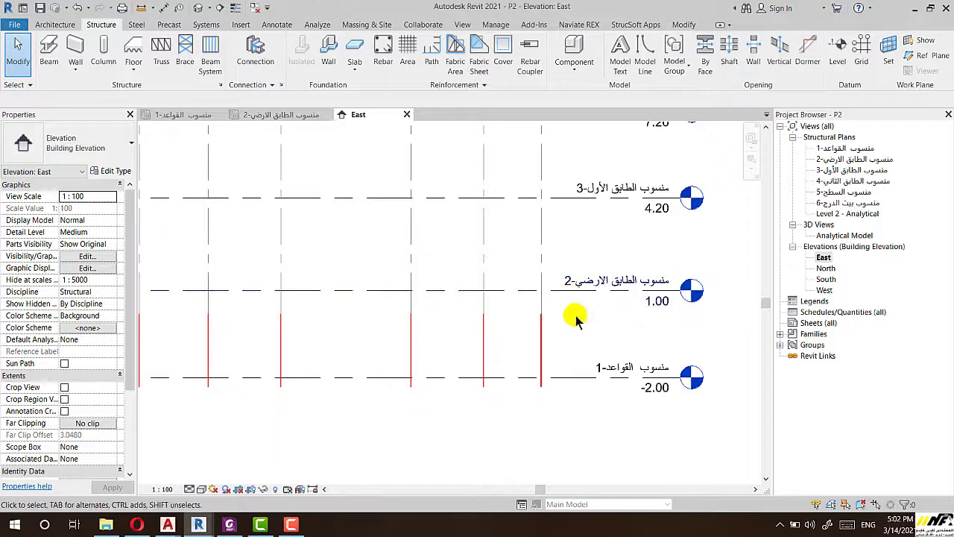
scroll(571, 380, "down", 2)
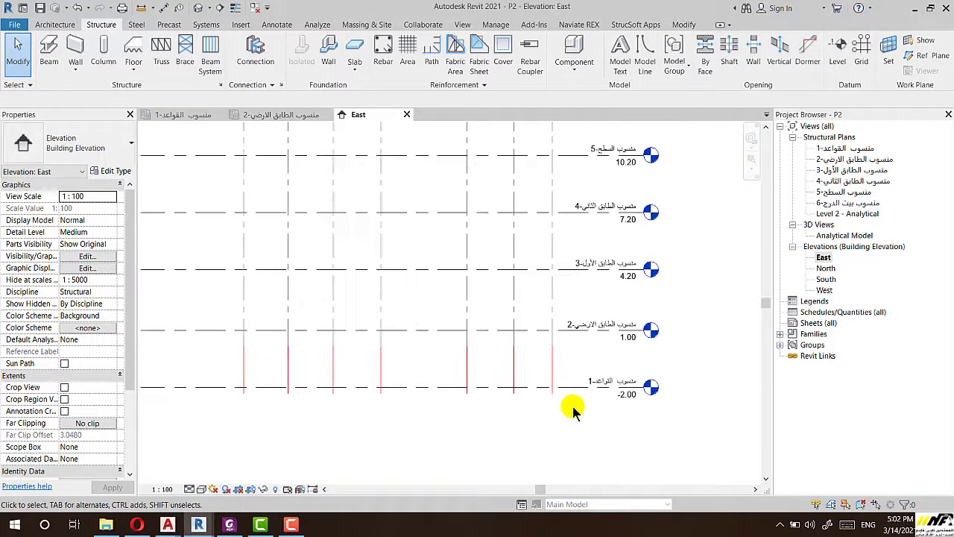
scroll(595, 402, "up", 1)
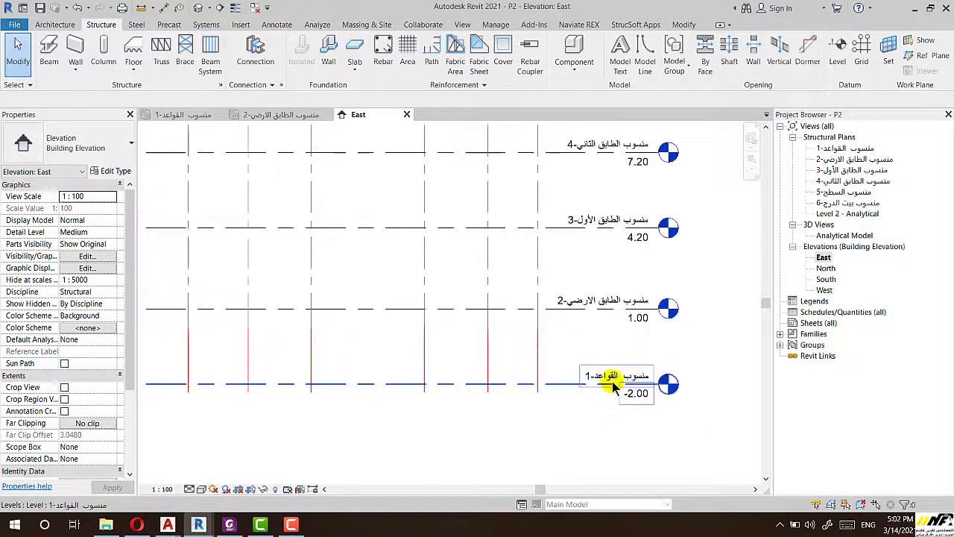
scroll(586, 415, "down", 1)
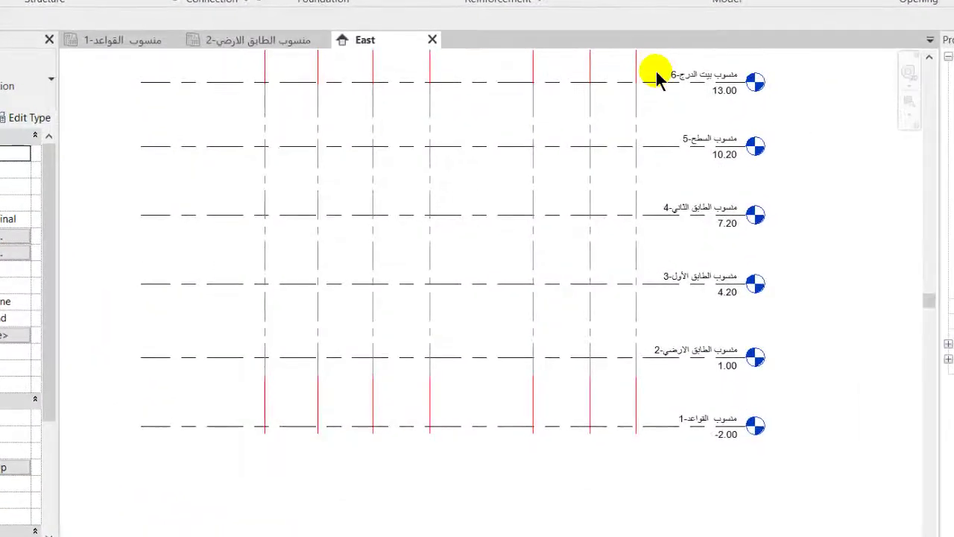
Select and inspect level 6 and level 2 at elevation 1.00
left_click(651, 84)
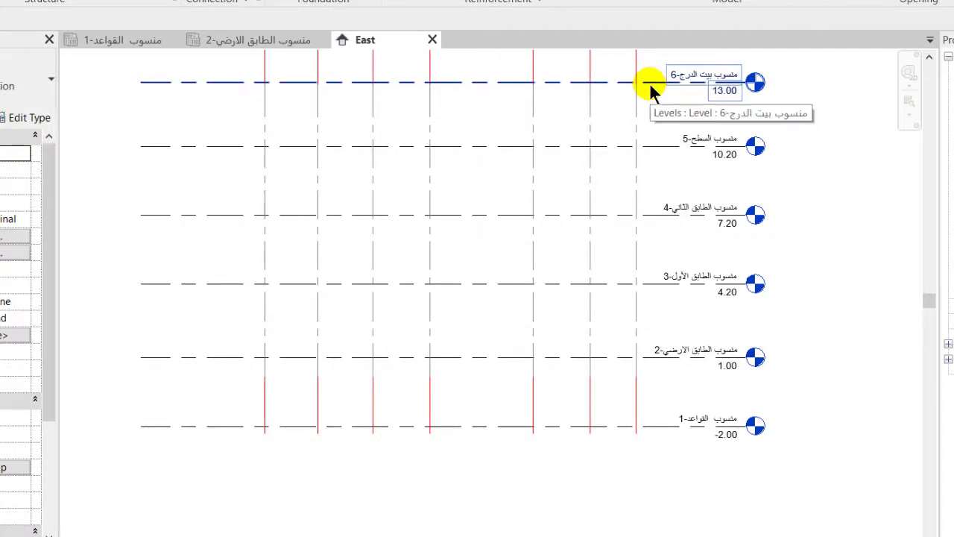
left_click(650, 104)
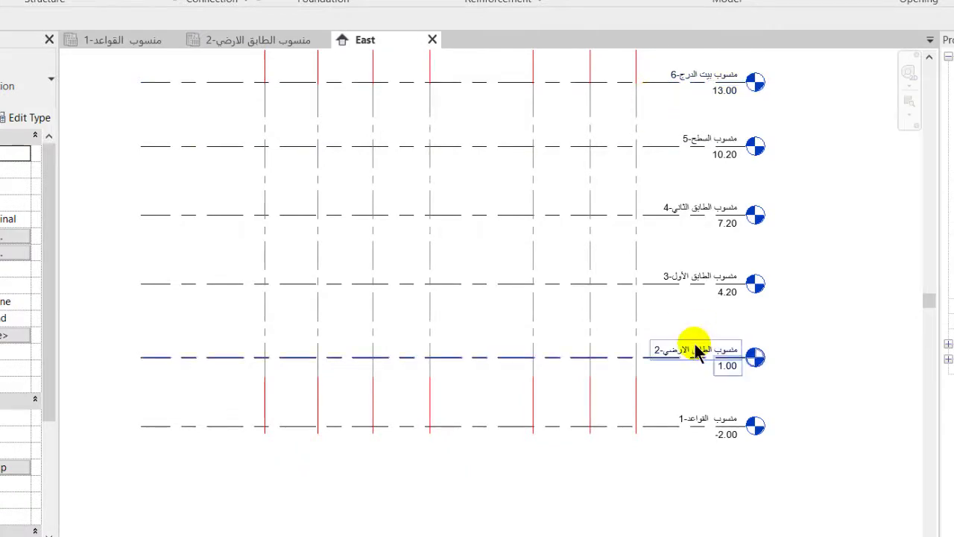
left_click(650, 351)
scroll(650, 350, "up", 2)
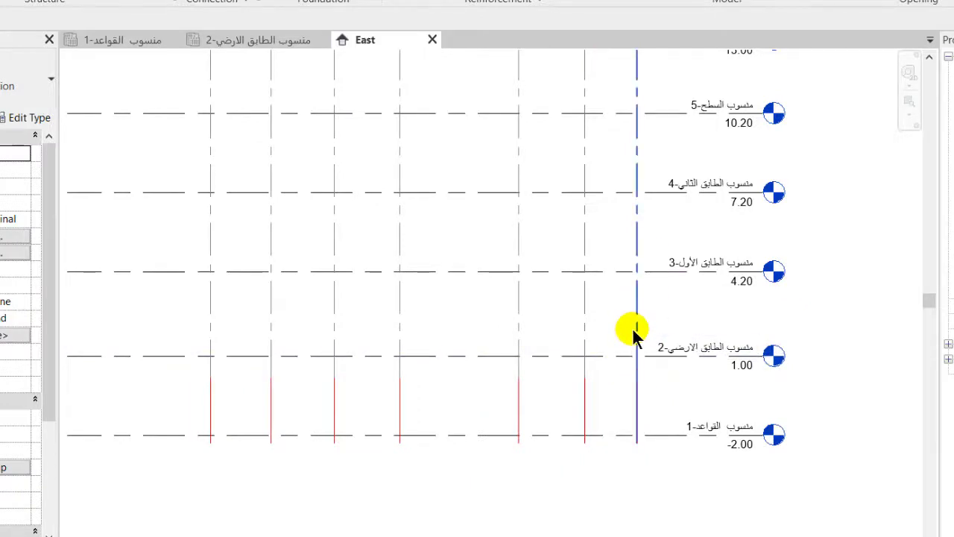
scroll(633, 334, "down", 2)
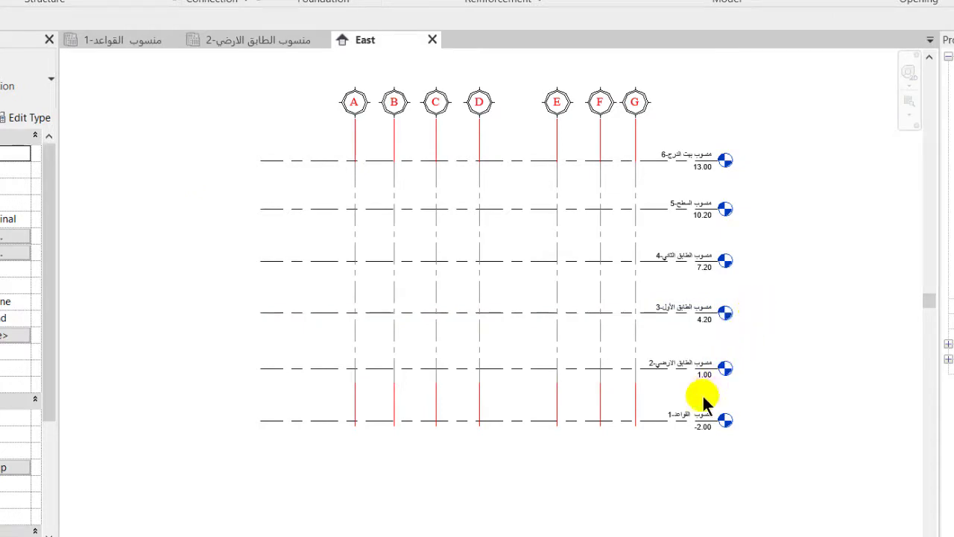
scroll(694, 389, "up", 1)
scroll(693, 380, "up", 2)
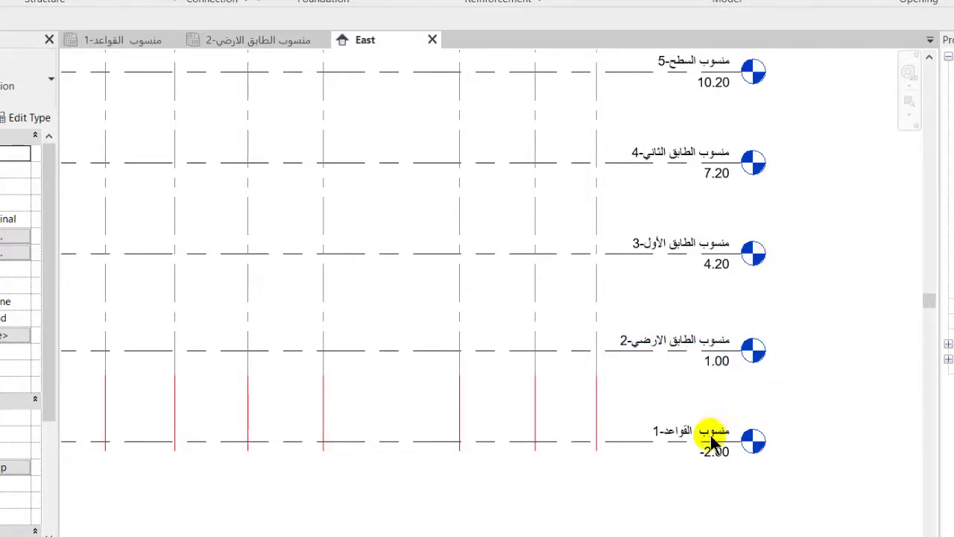
scroll(678, 432, "up", 1)
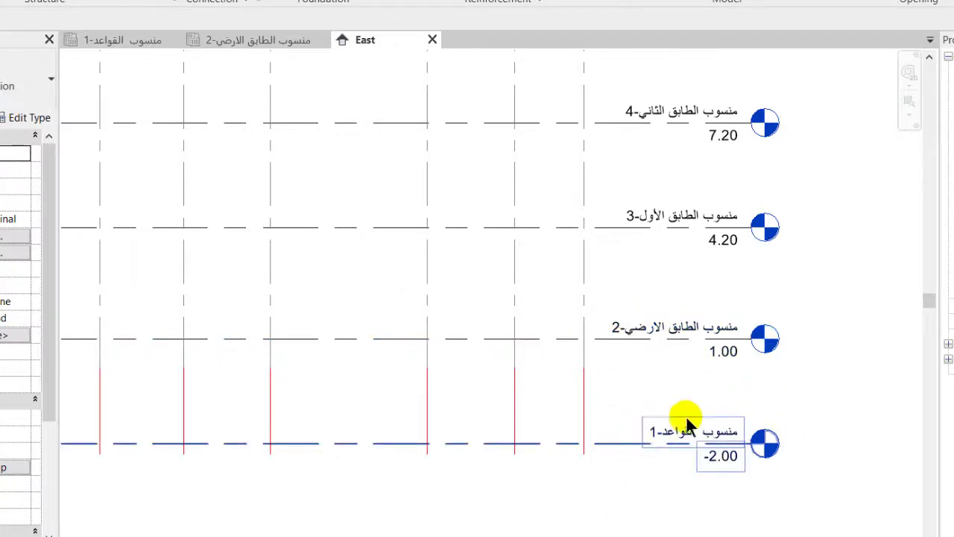
scroll(629, 377, "down", 2)
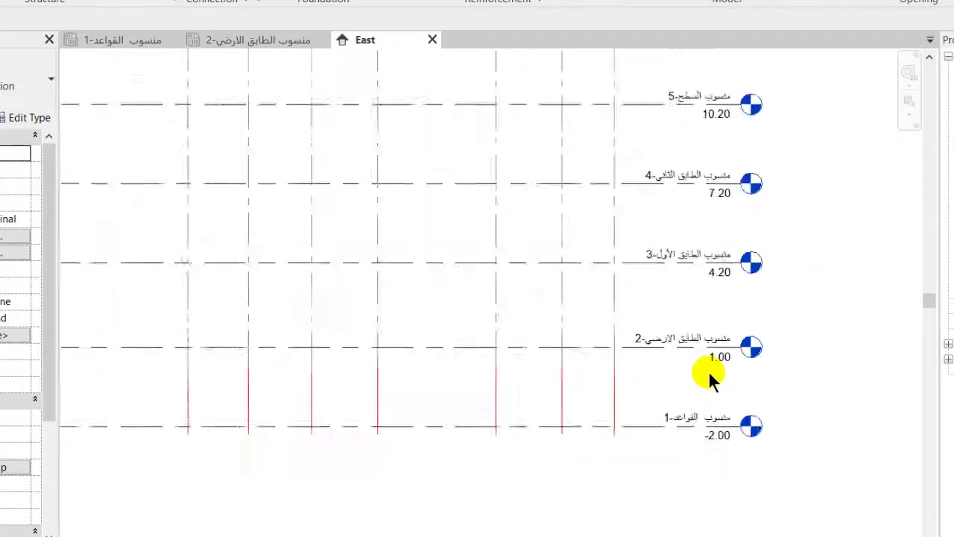
scroll(639, 381, "down", 2)
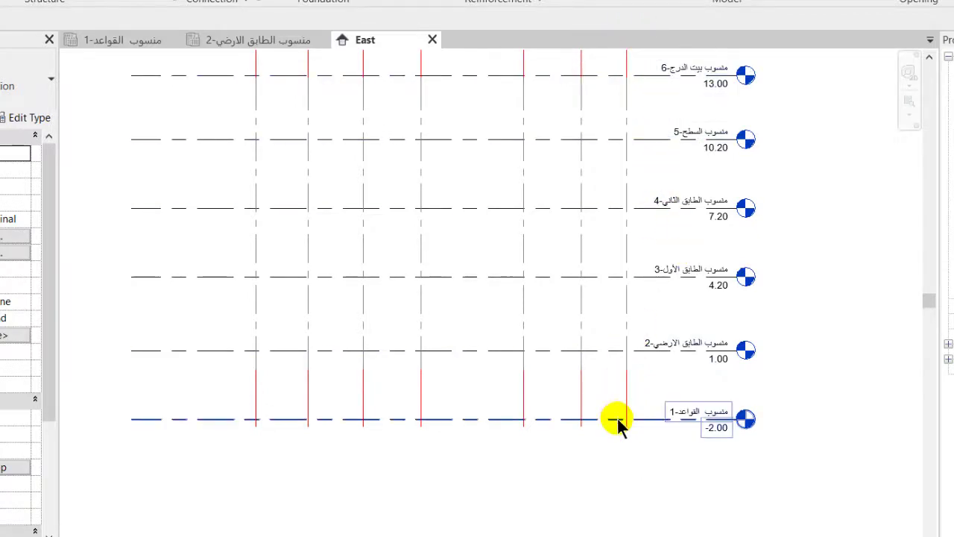
scroll(620, 422, "up", 2)
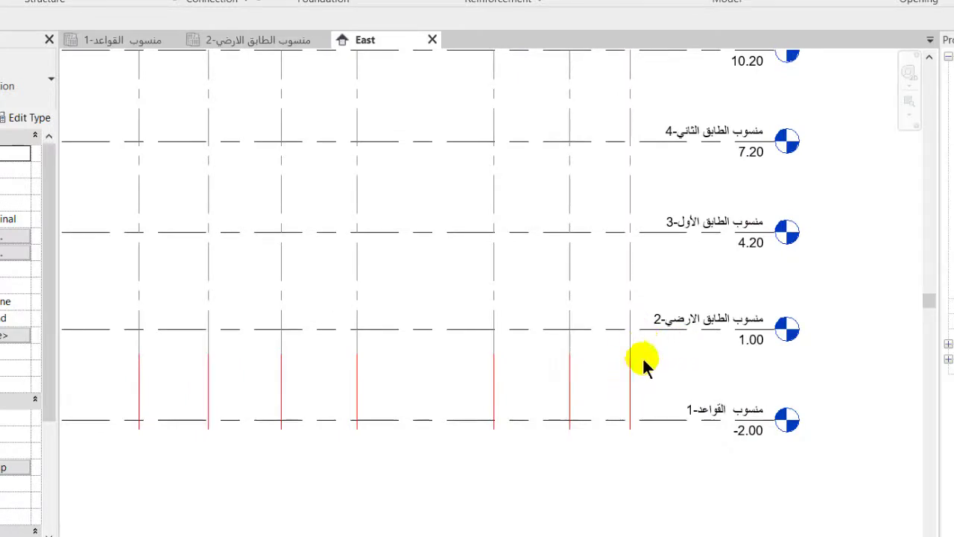
left_click(705, 330)
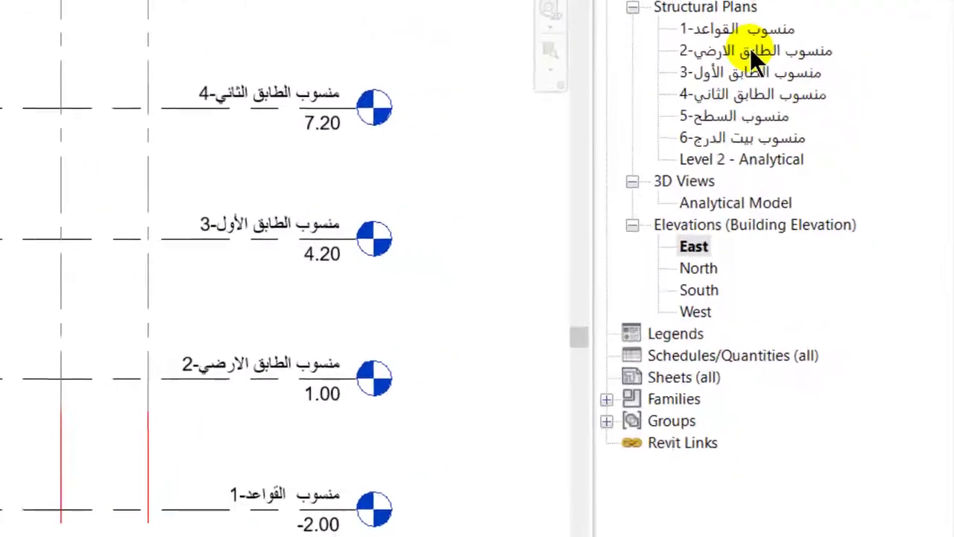
Open the level 2 ground-floor structural plan from the Project Browser
double_click(777, 81)
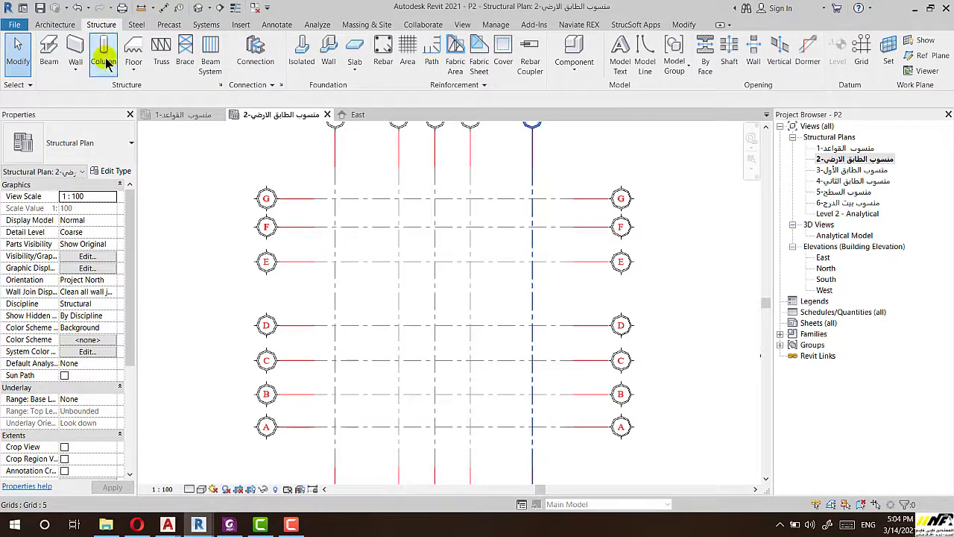
left_click(65, 26)
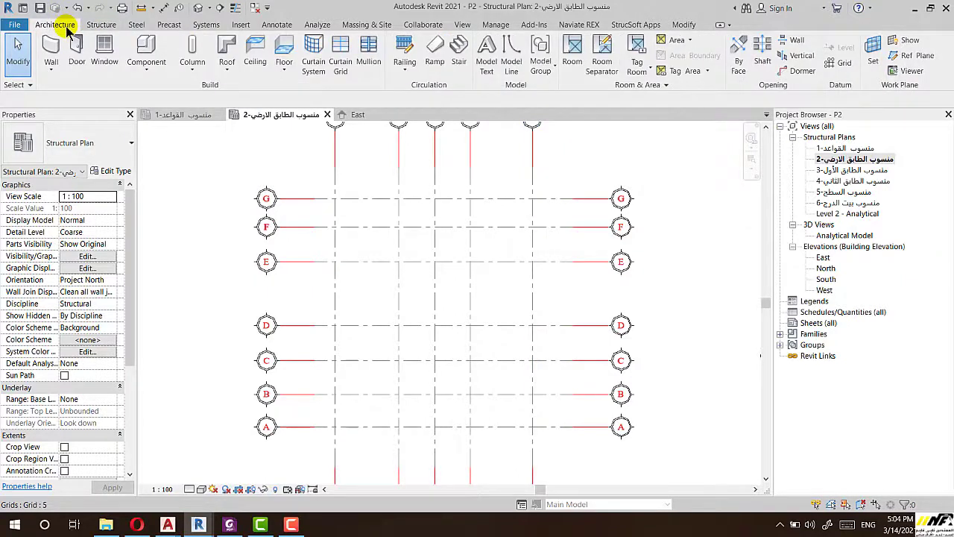
left_click(191, 72)
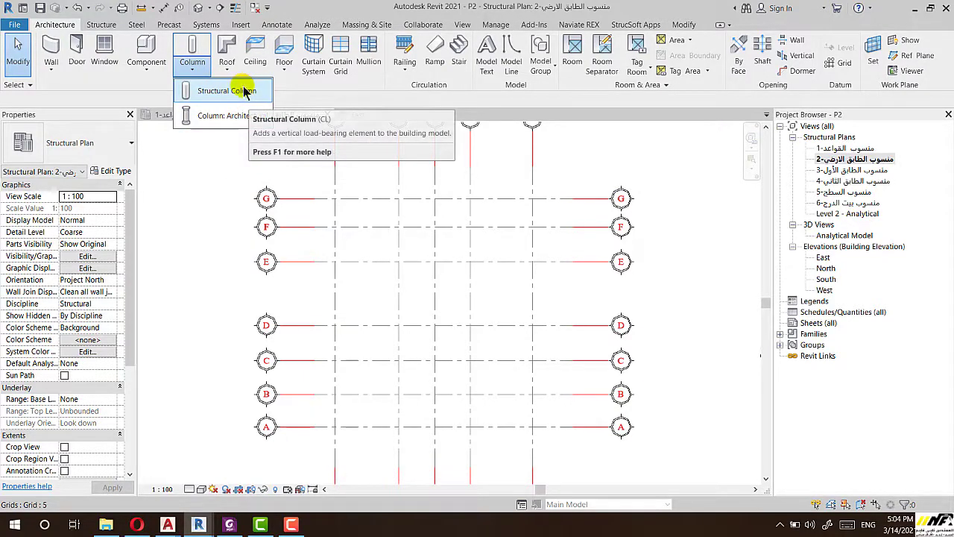
mouse_move(225, 91)
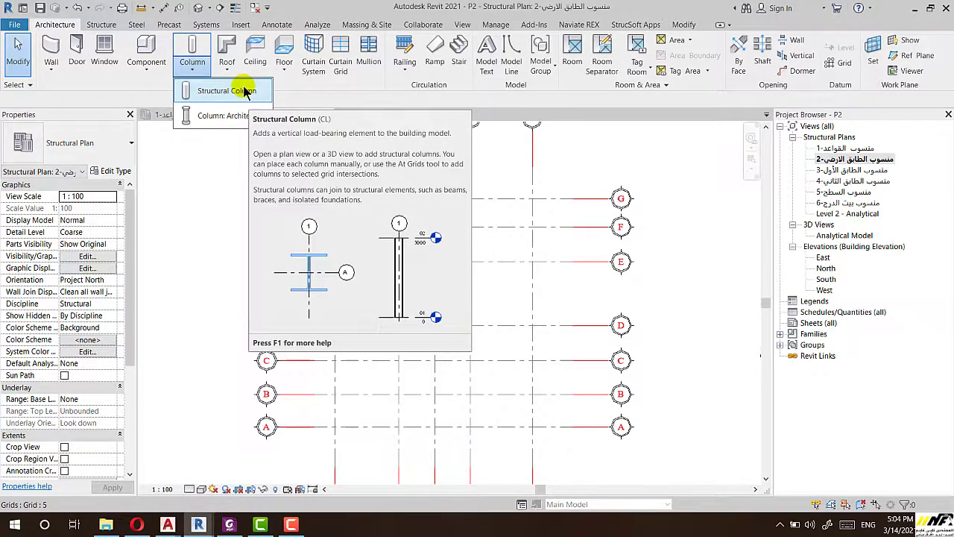
left_click(124, 322)
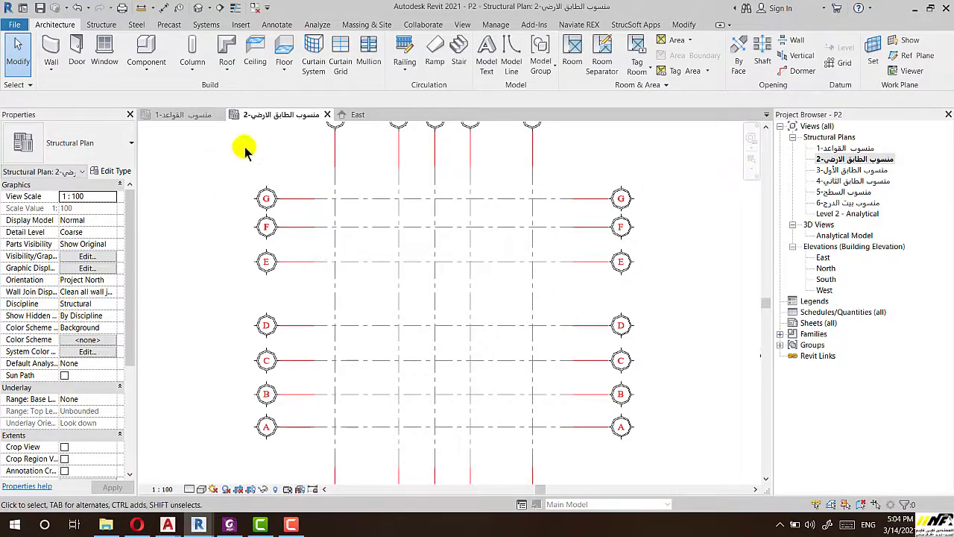
left_click(101, 25)
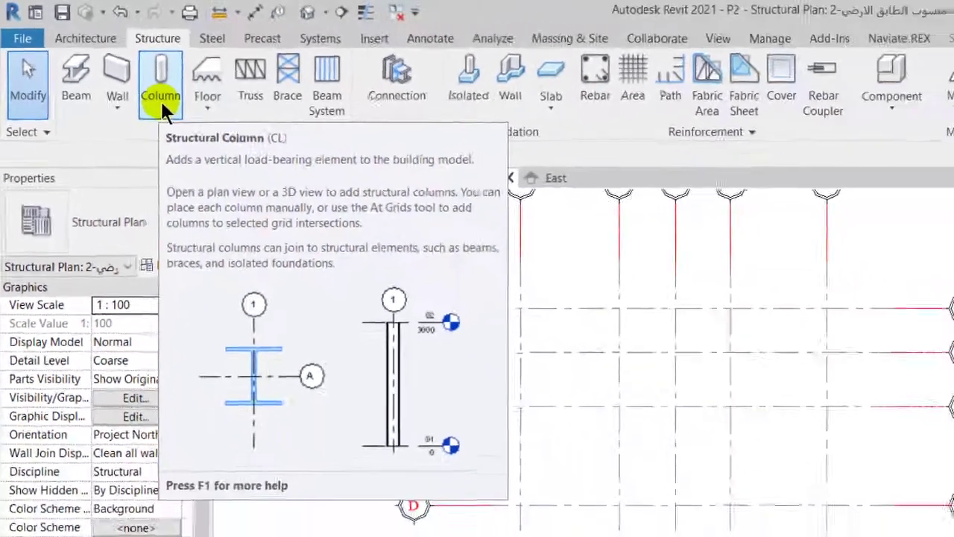
Start the Structural Column tool for vertical UC305x305x97 columns at unconnected depth 2.5000
left_click(160, 99)
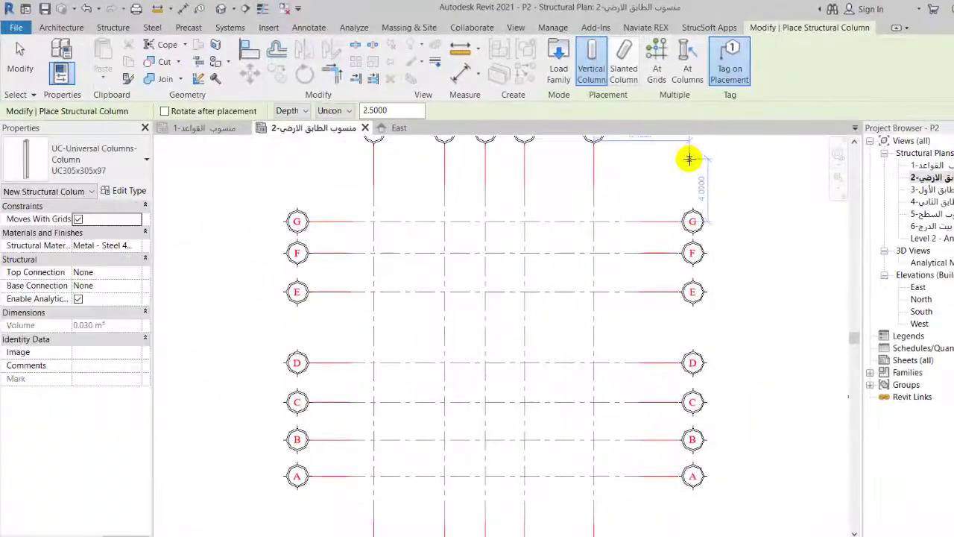
key("Escape")
key("Escape")
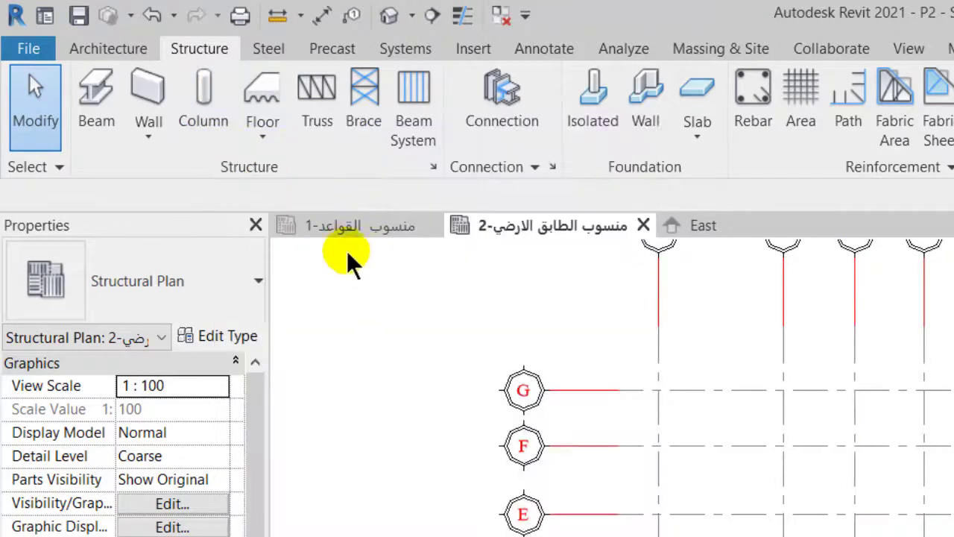
left_click(211, 128)
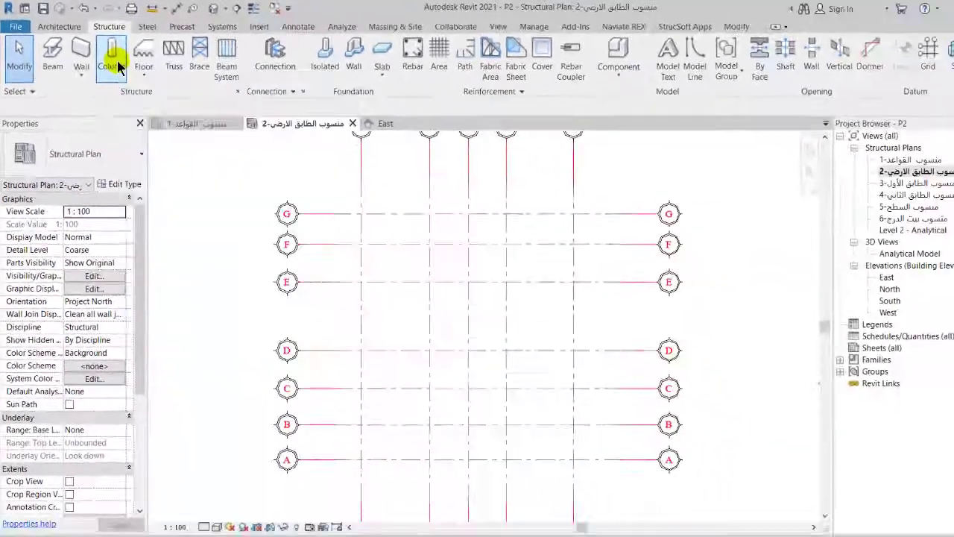
left_click(142, 74)
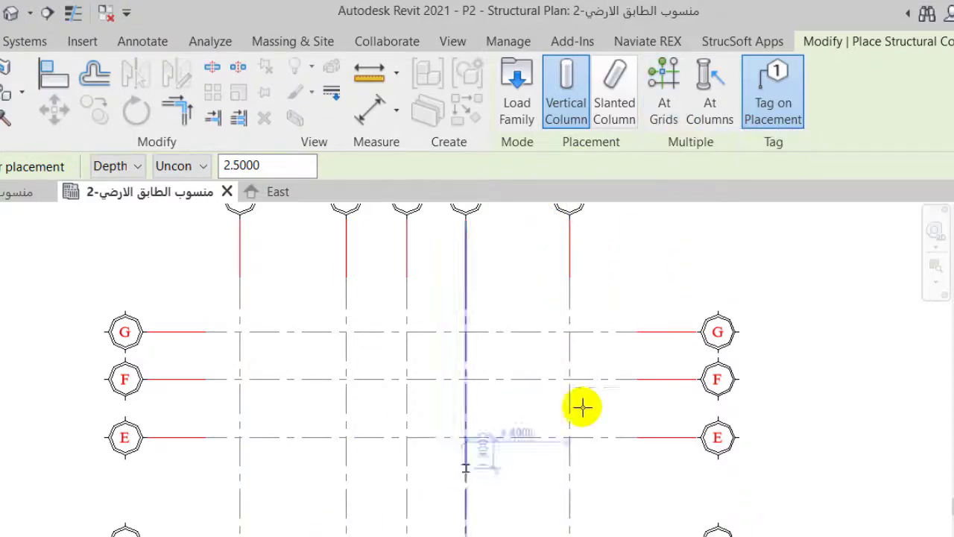
Place a UC305x305x97 column at the grid G intersection with Tag on Placement off
scroll(598, 351, "up", 1)
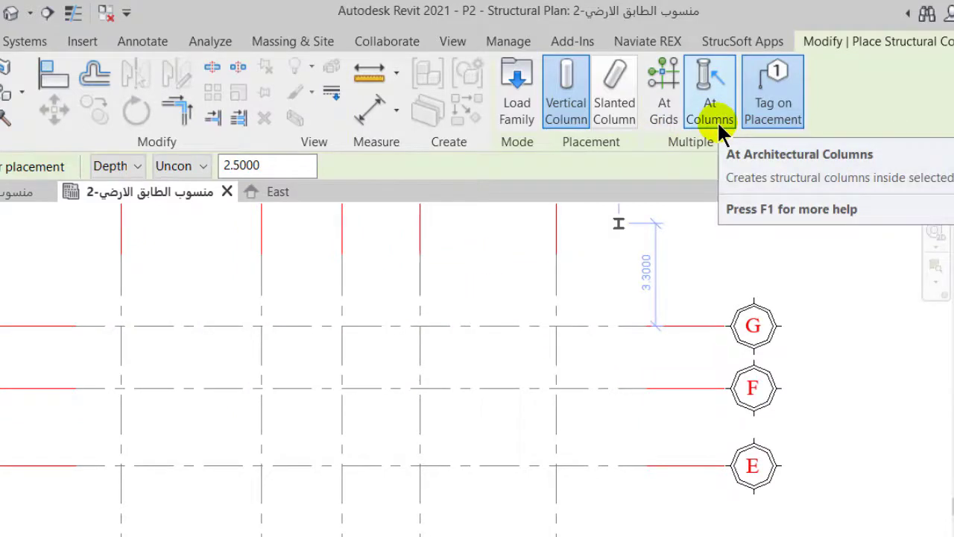
mouse_move(773, 92)
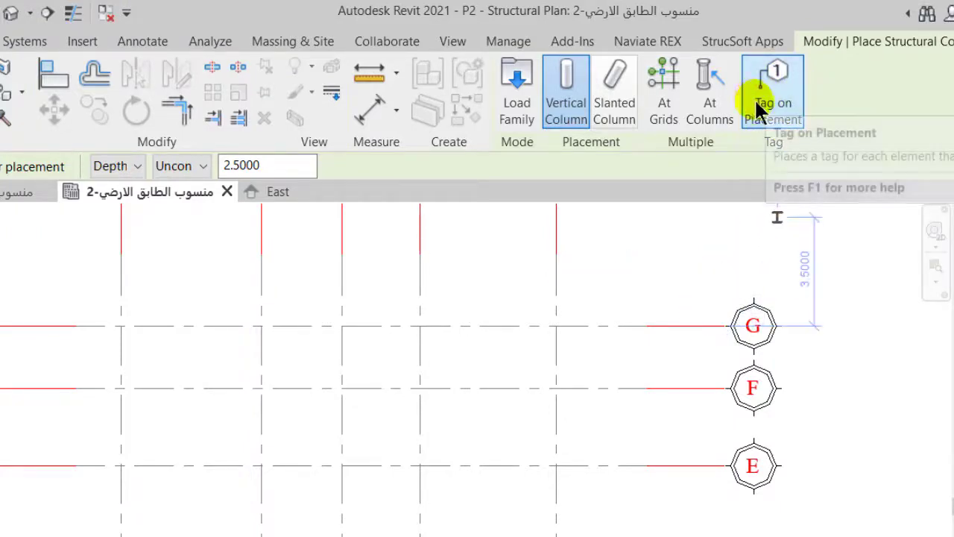
left_click(779, 108)
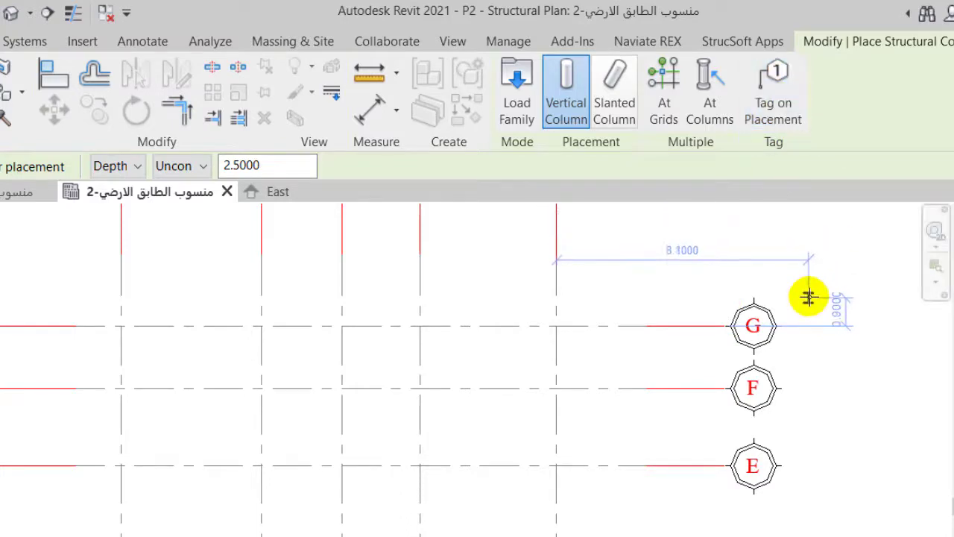
left_click(768, 103)
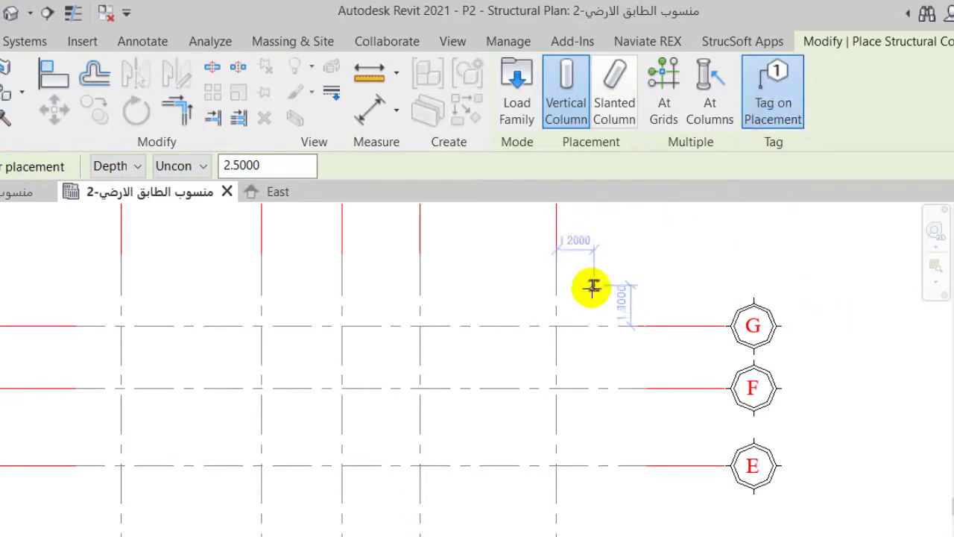
scroll(553, 304, "up", 2)
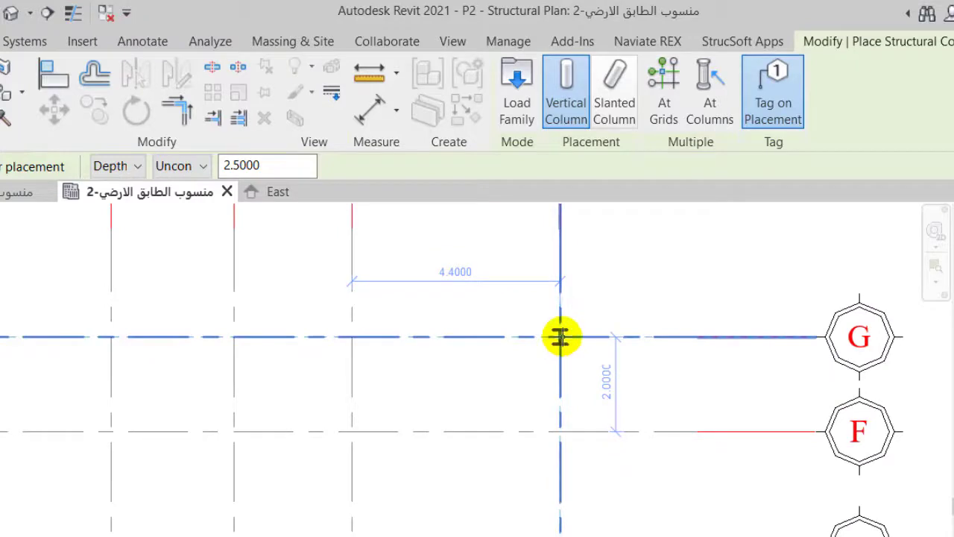
left_click(560, 335)
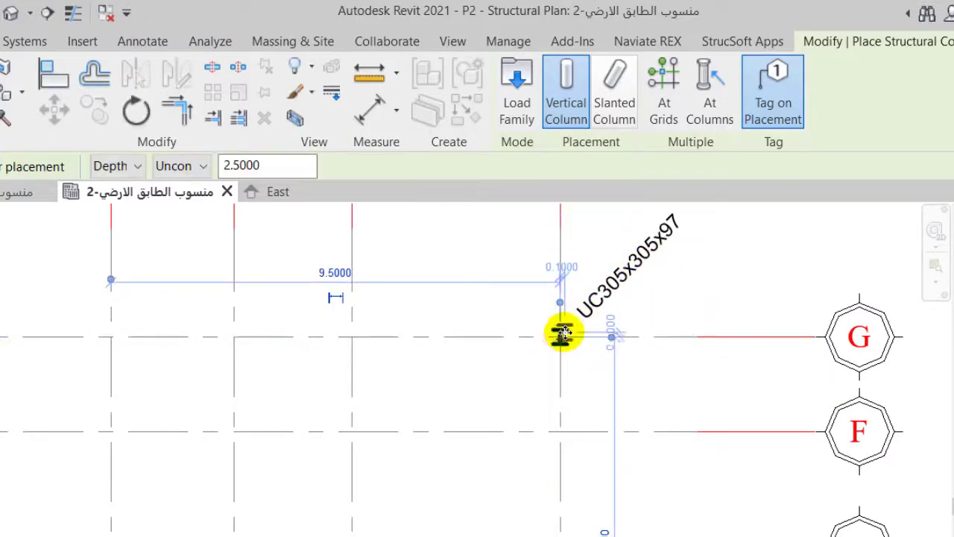
key("ctrl+z")
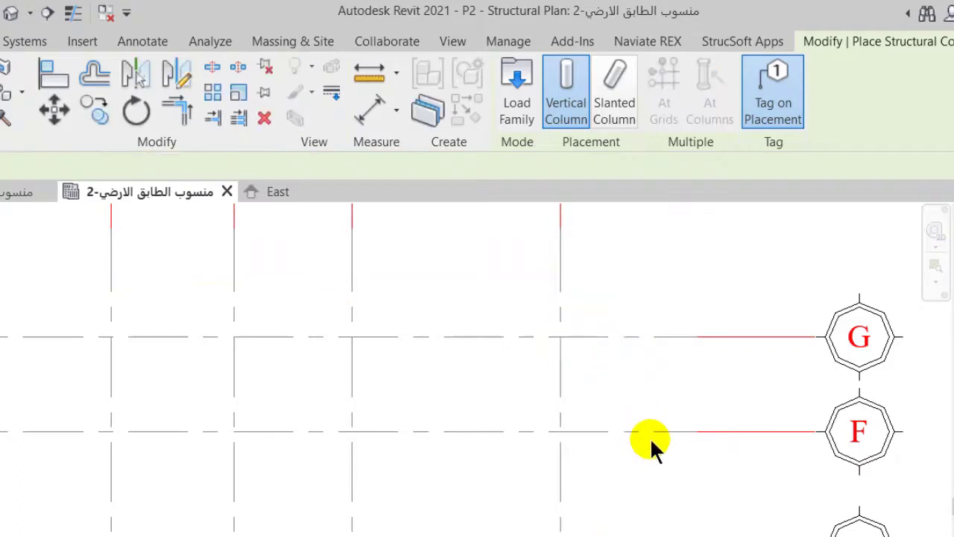
left_click(751, 123)
left_click(561, 338)
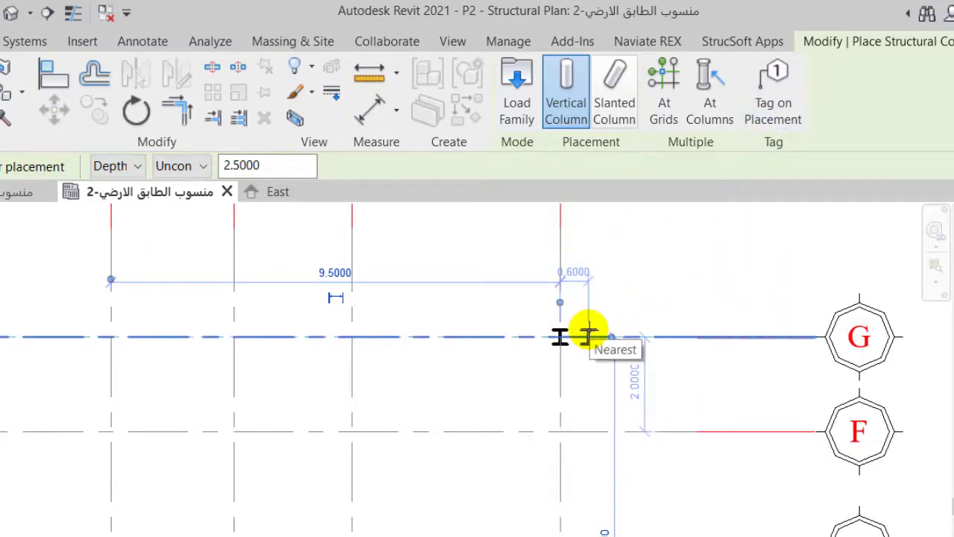
left_click(589, 334)
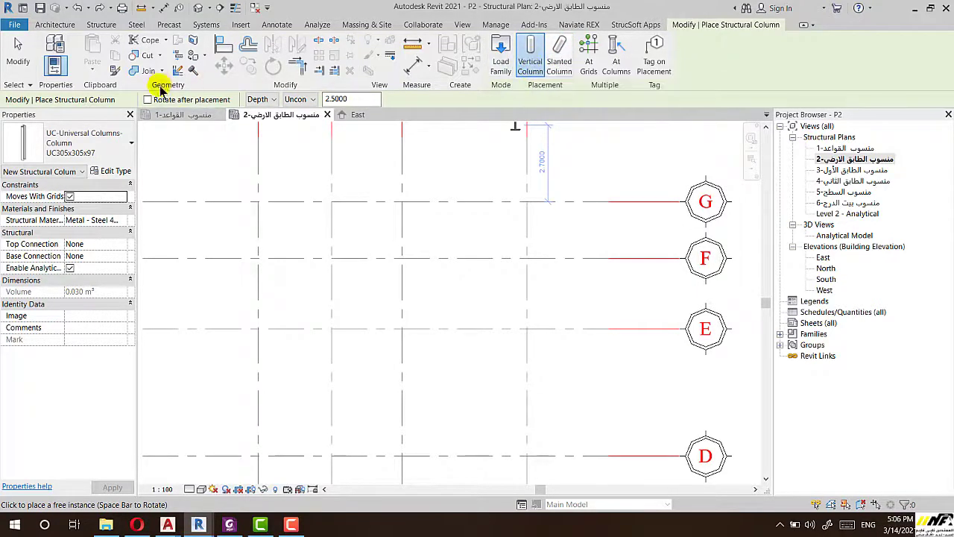
Place a vertical column at grid 4/G, rotated 90° after placement
left_click(559, 68)
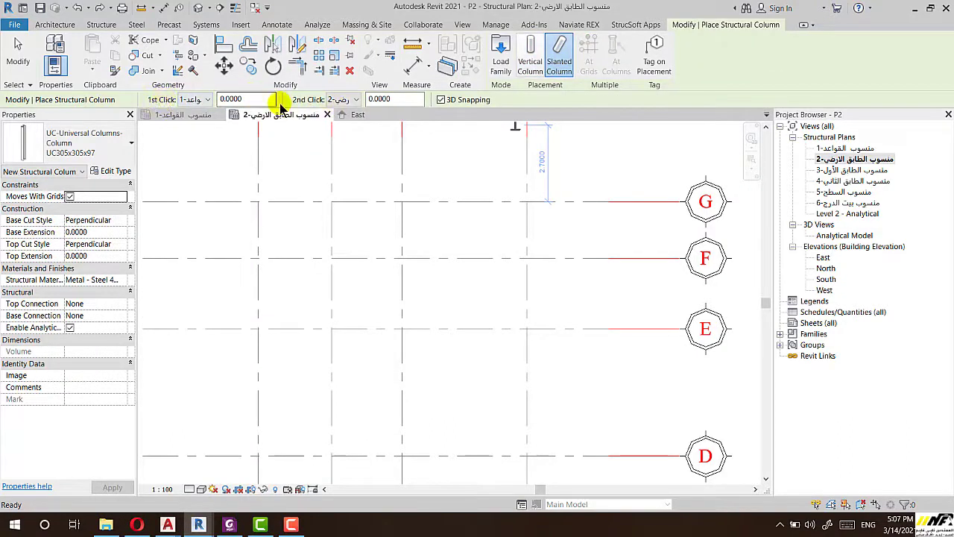
left_click(531, 65)
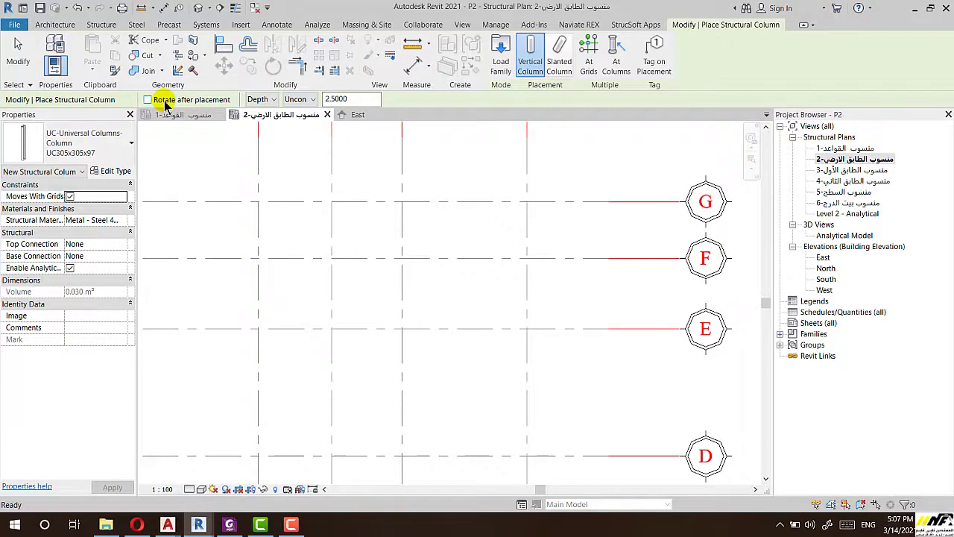
scroll(403, 201, "up", 2)
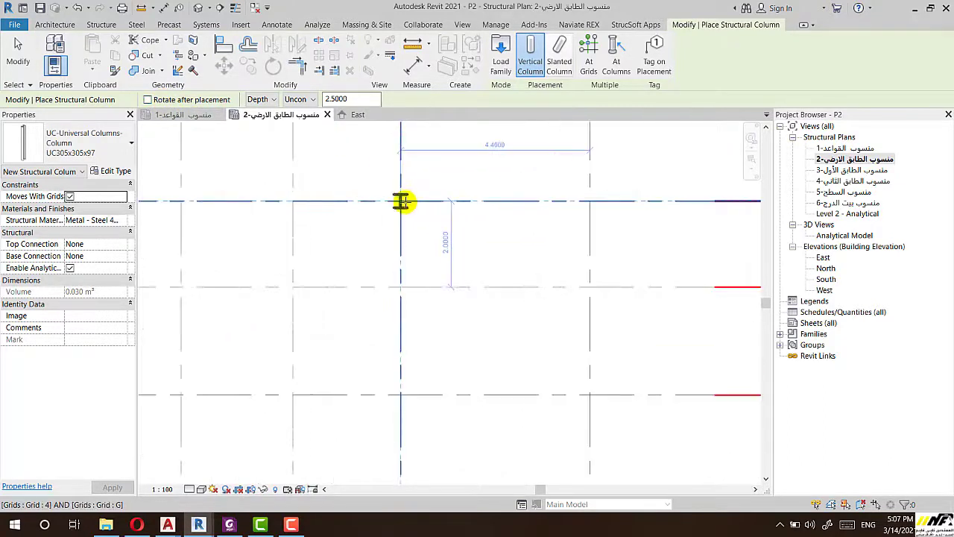
scroll(402, 201, "up", 2)
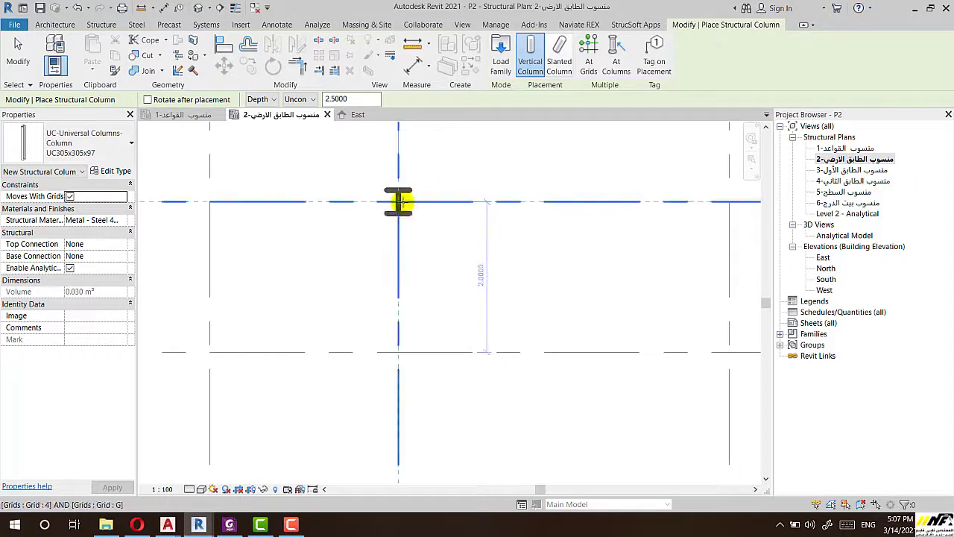
left_click(179, 99)
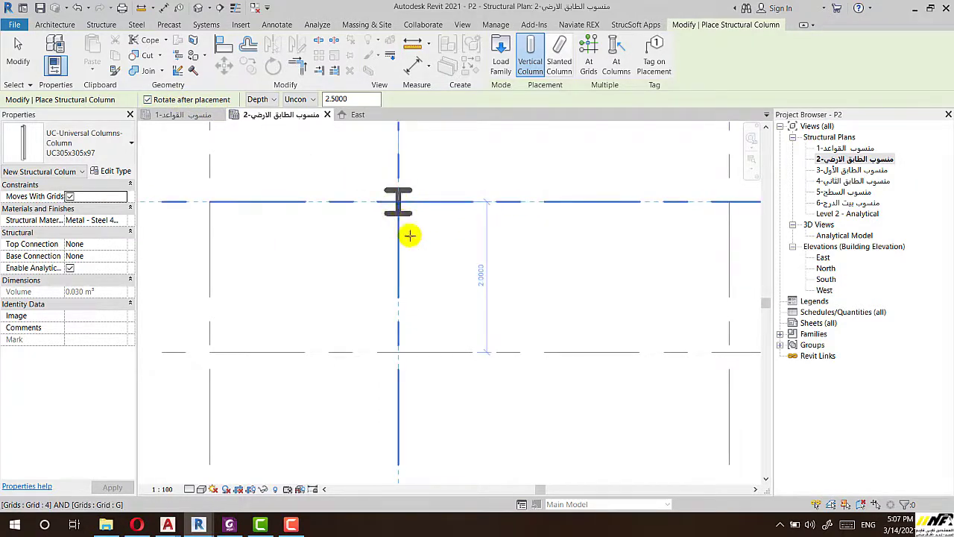
left_click(397, 200)
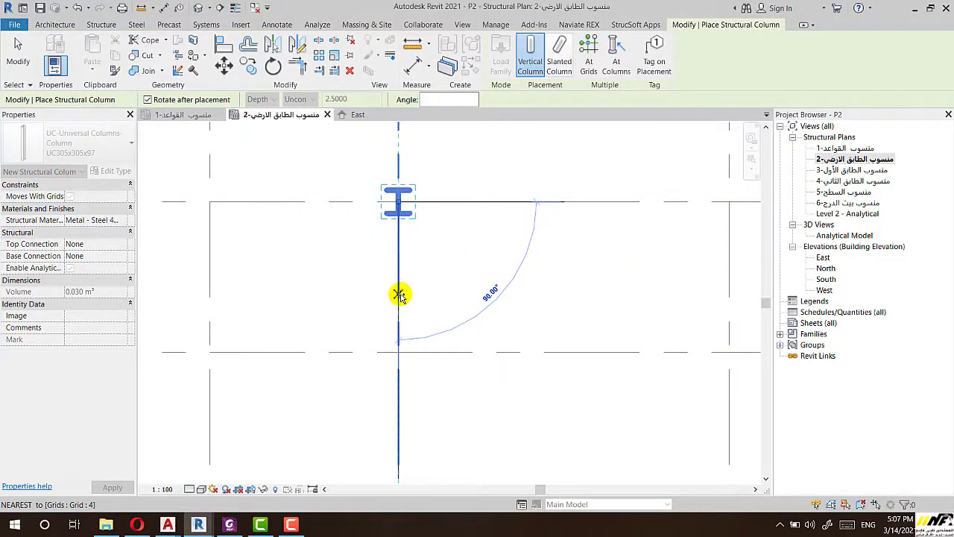
left_click(448, 231)
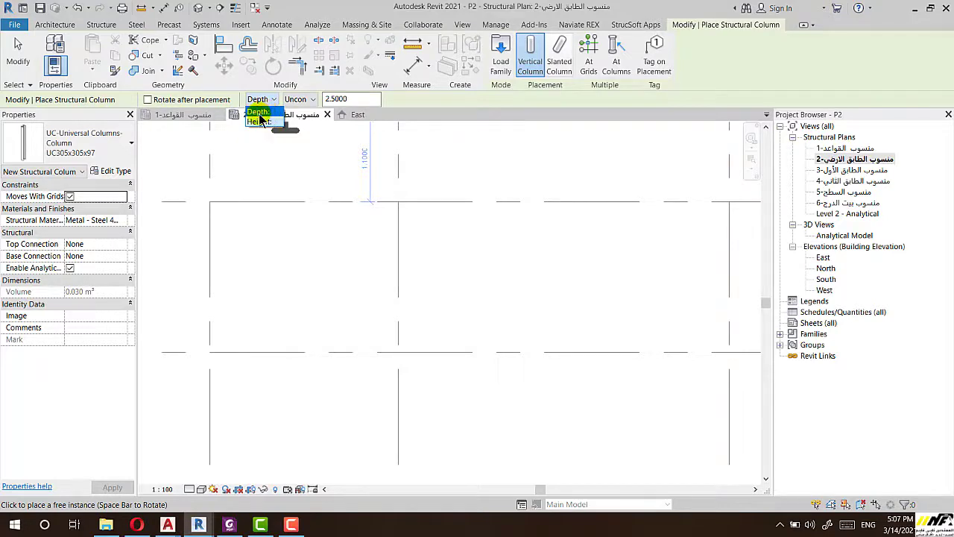
left_click(258, 112)
left_click(299, 100)
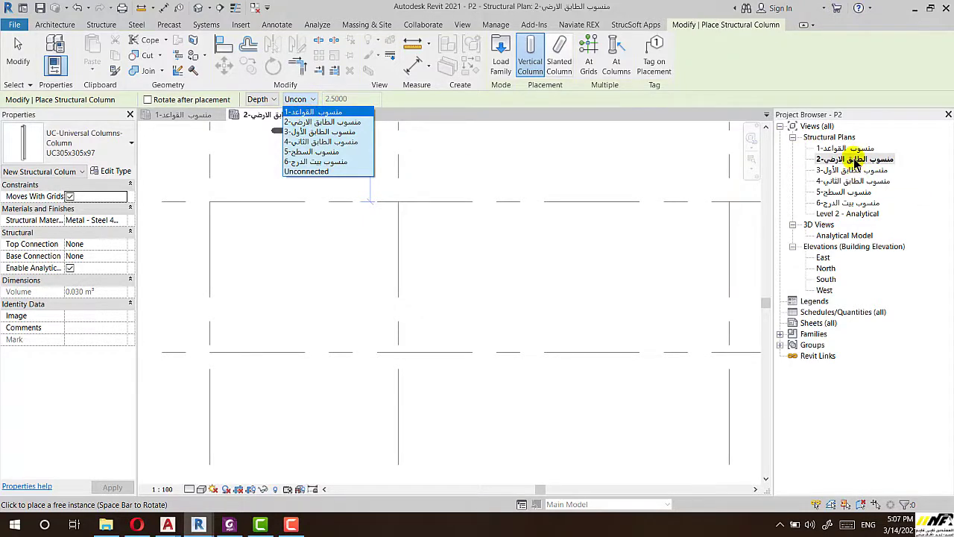
left_click(257, 101)
left_click(302, 100)
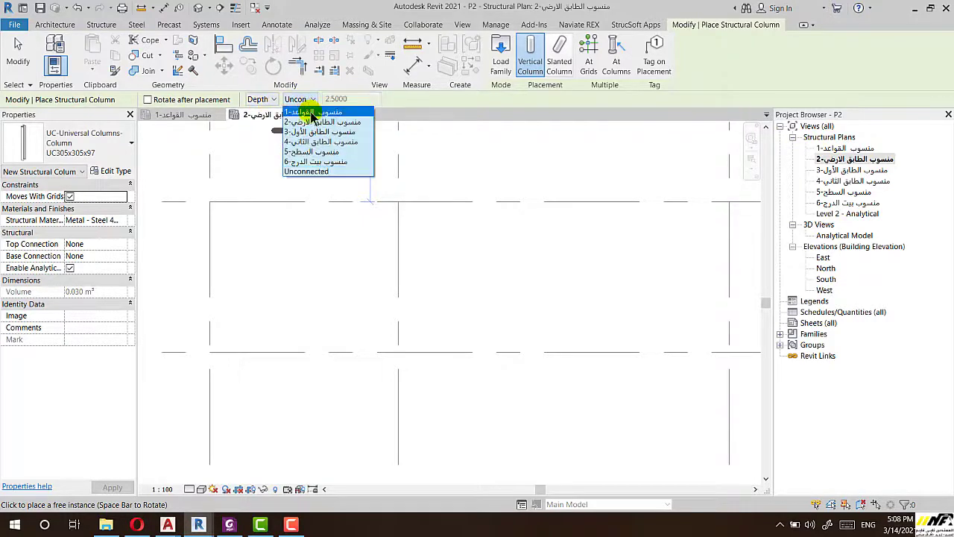
left_click(309, 113)
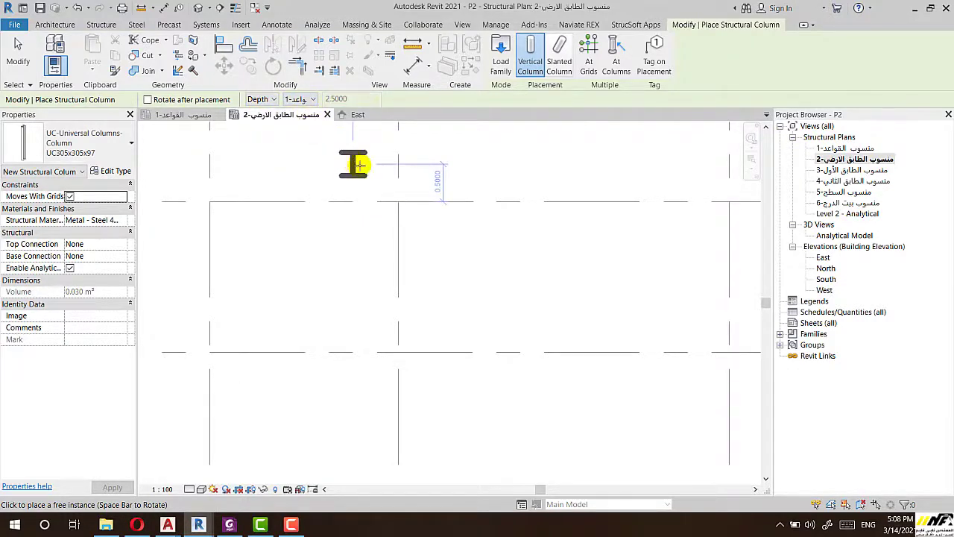
left_click(300, 99)
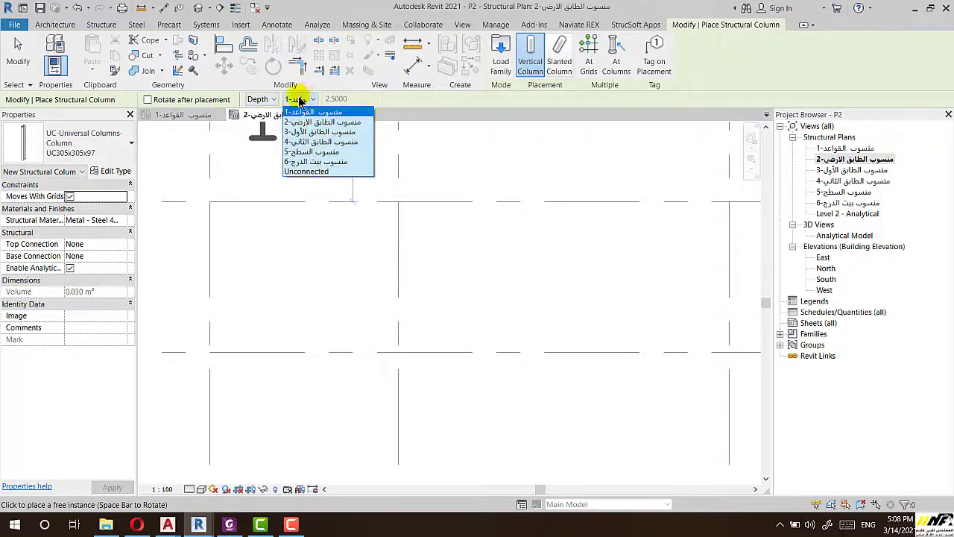
left_click(305, 172)
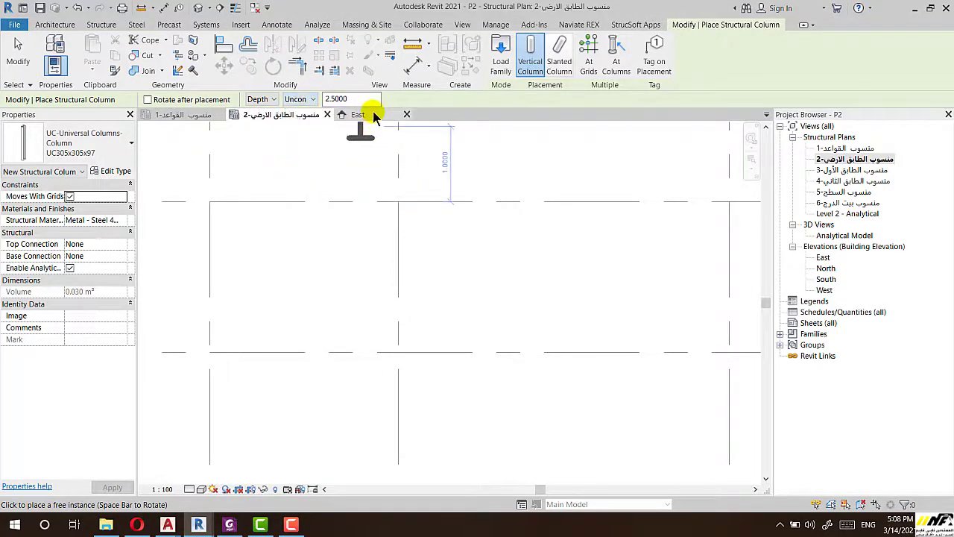
double_click(359, 99)
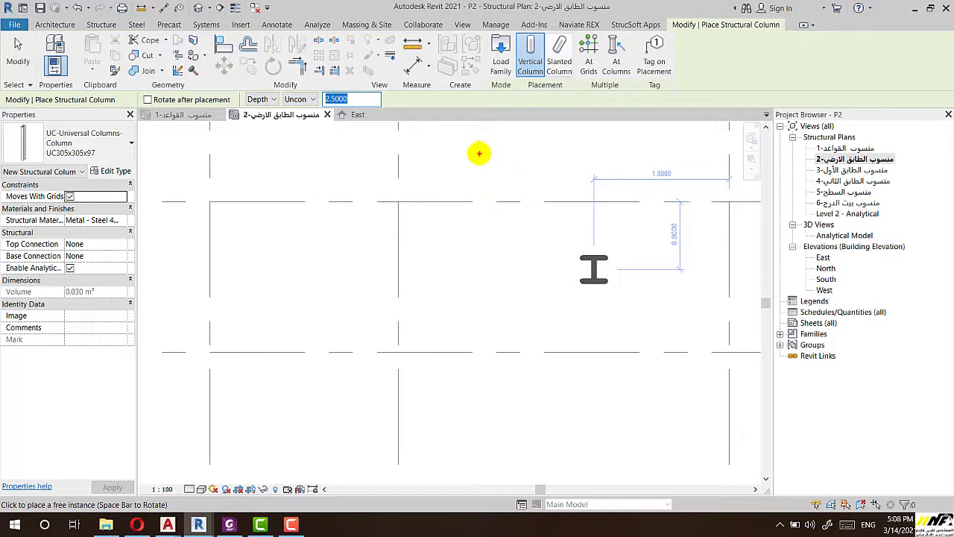
left_click_drag(479, 152, 622, 175)
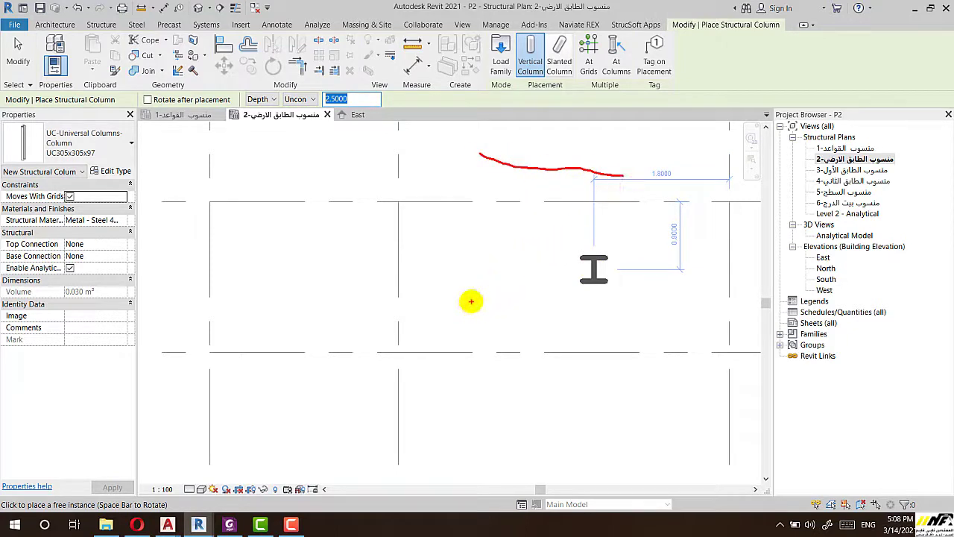
left_click_drag(471, 301, 669, 321)
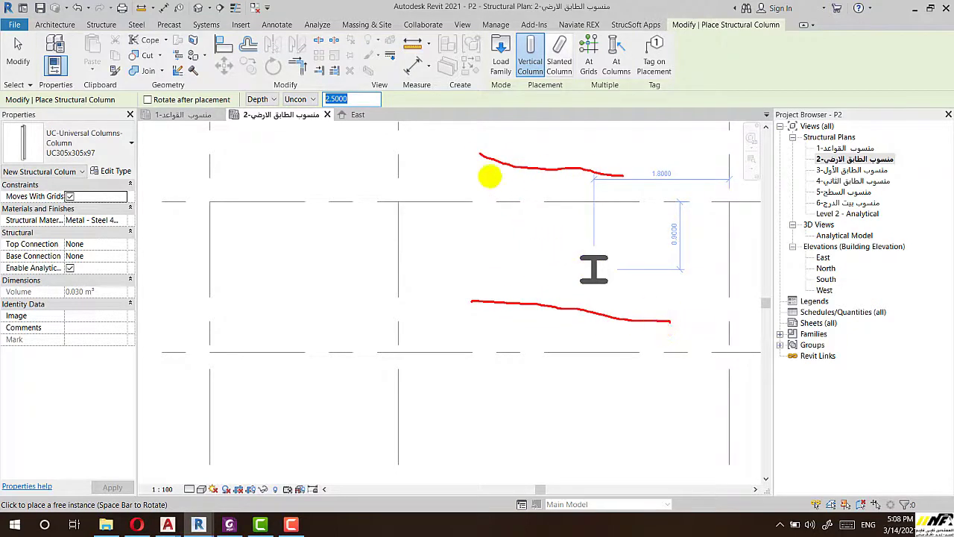
left_click_drag(622, 180, 611, 326)
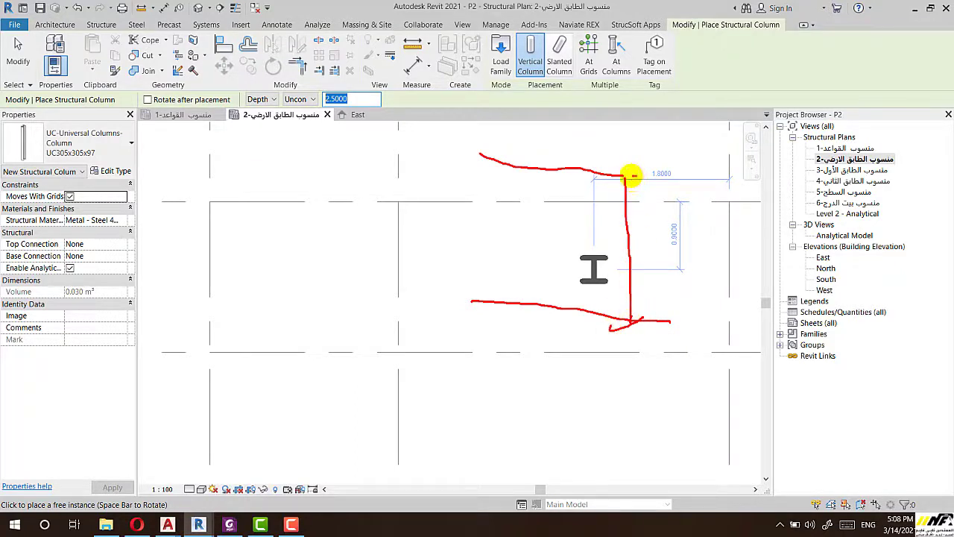
left_click_drag(630, 176, 611, 177)
left_click_drag(656, 224, 674, 257)
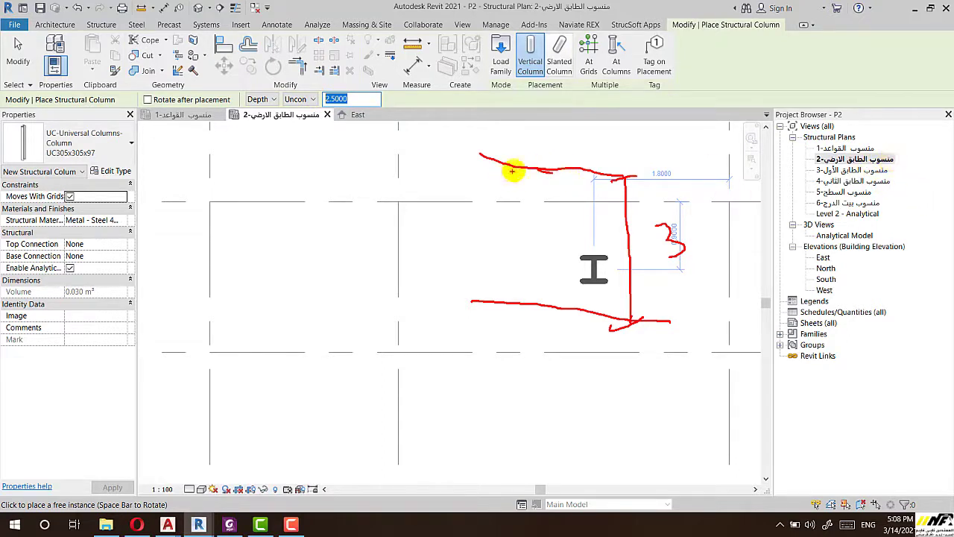
mouse_move(541, 168)
left_mouse_down()
mouse_move(538, 261)
mouse_move(514, 266)
mouse_move(516, 178)
left_mouse_up()
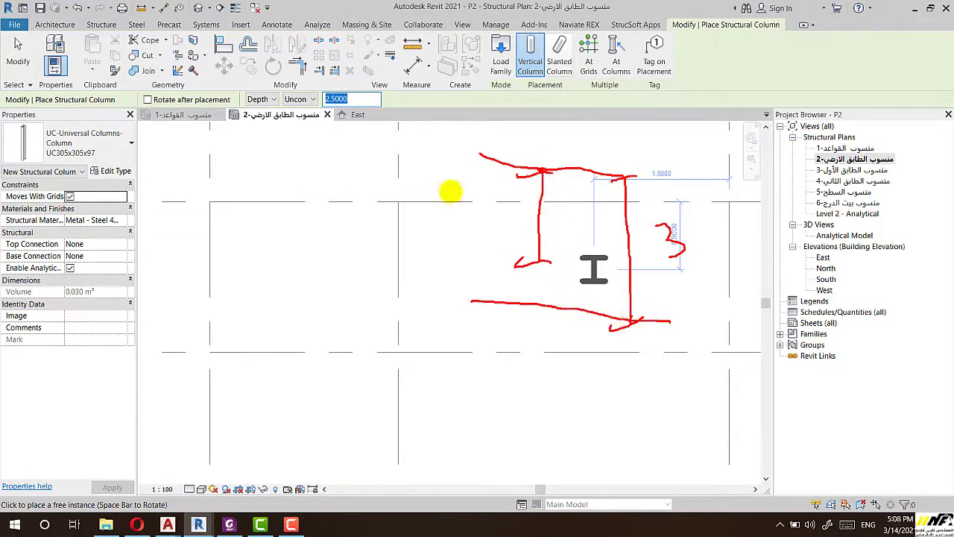
key("Escape")
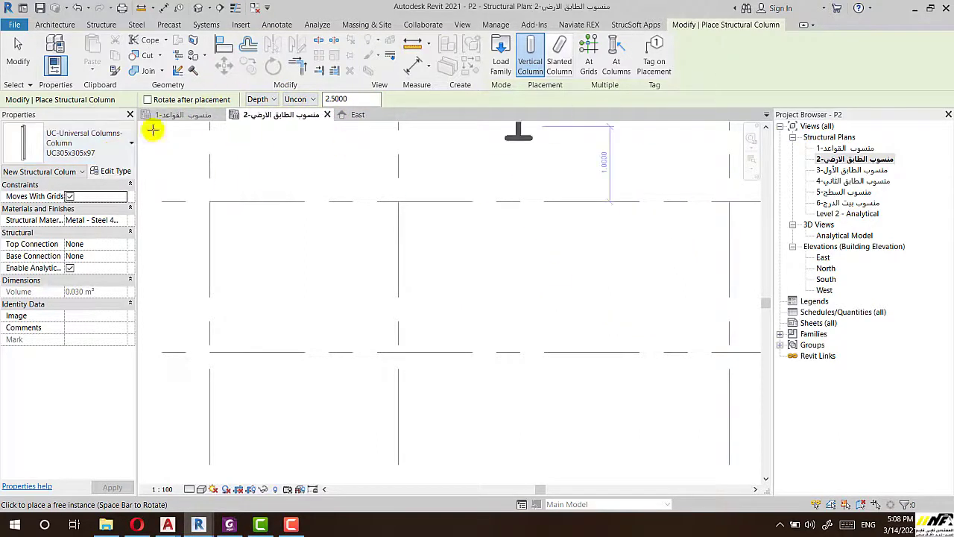
Show the Type Selector list of concrete rectangular and universal steel column sizes
left_click(96, 149)
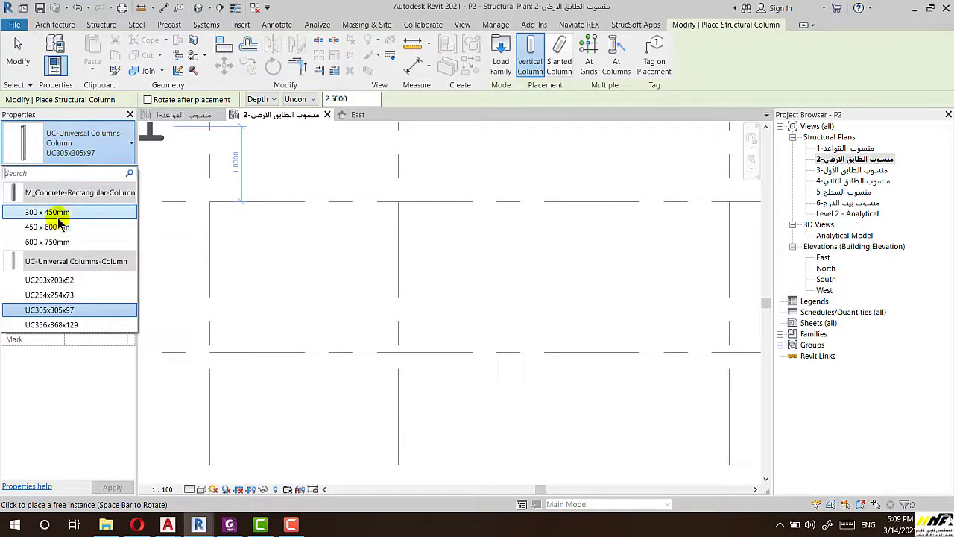
Close the type list, end column placement, and restart the vertical Column tool
left_click(87, 143)
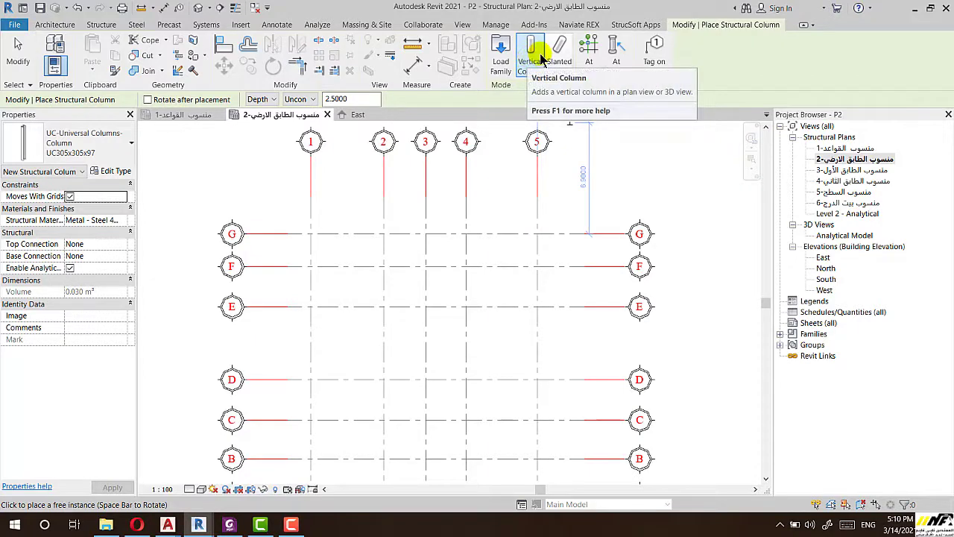
key("Escape")
key("Escape")
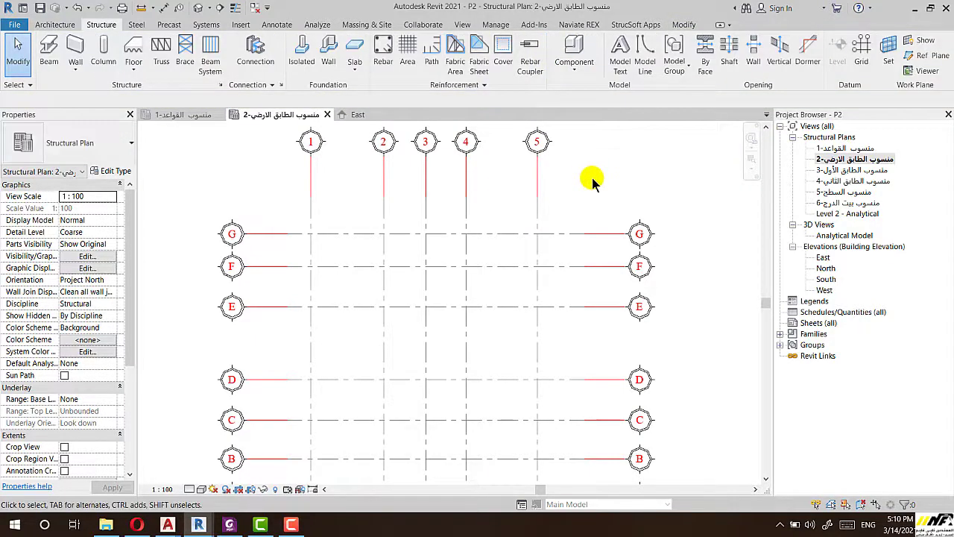
left_click(103, 48)
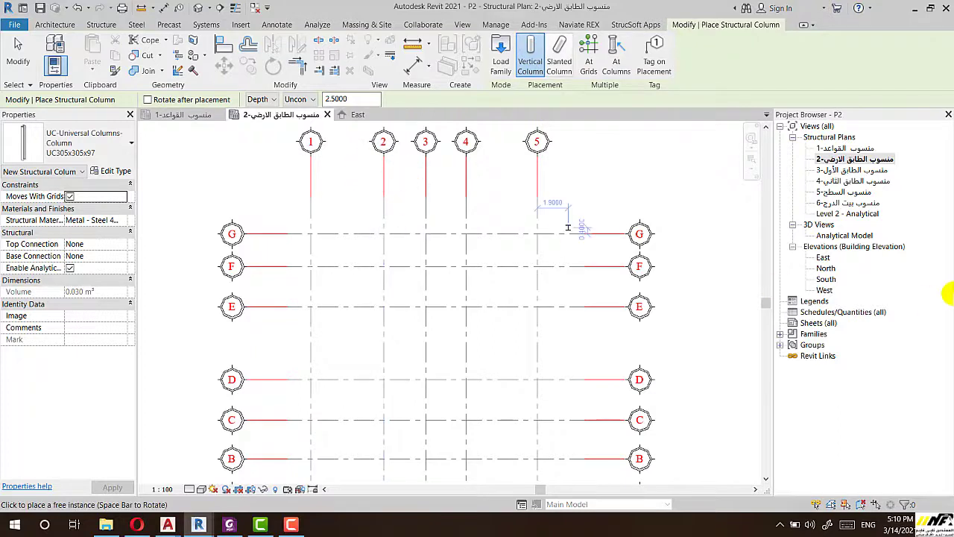
Set column Depth to extend down to foundation level 1
left_click(258, 101)
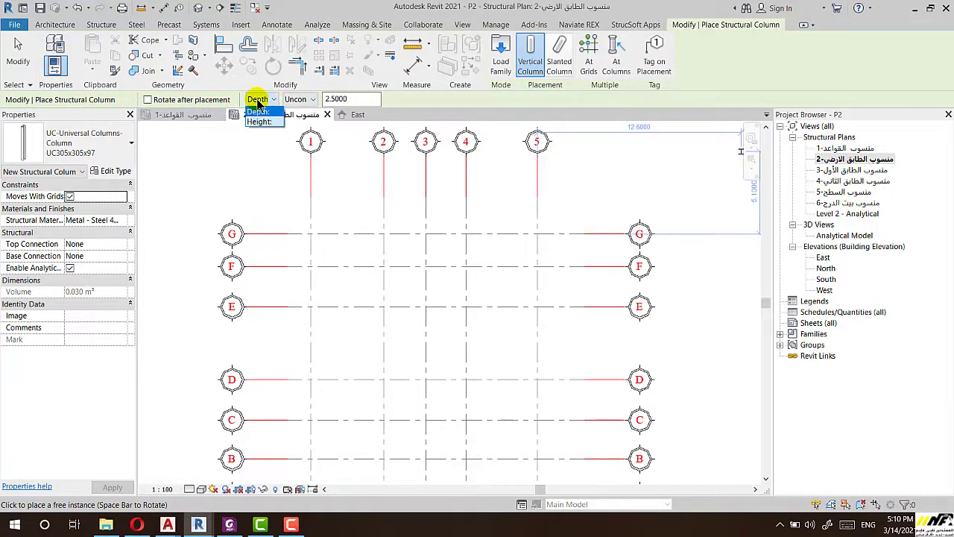
left_click(254, 112)
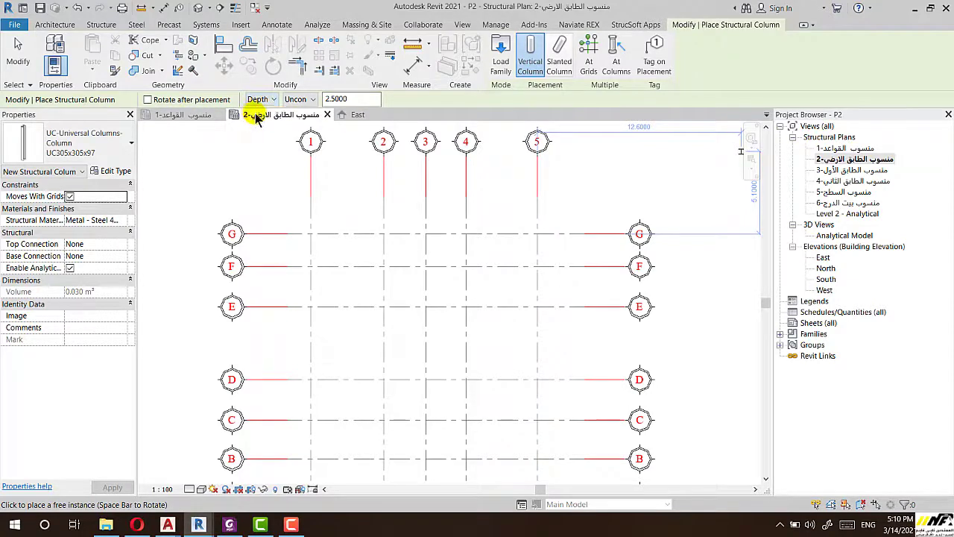
left_click(299, 100)
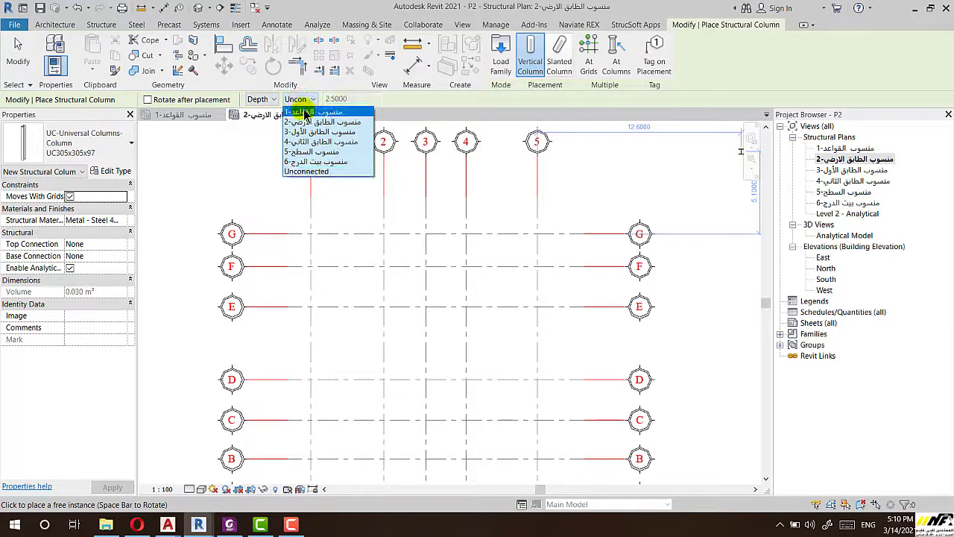
left_click(305, 112)
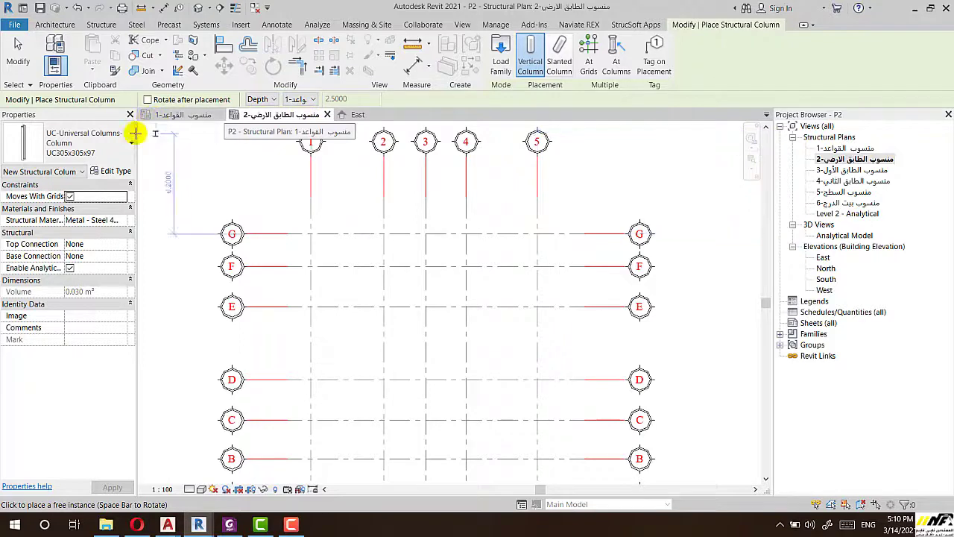
left_click(87, 153)
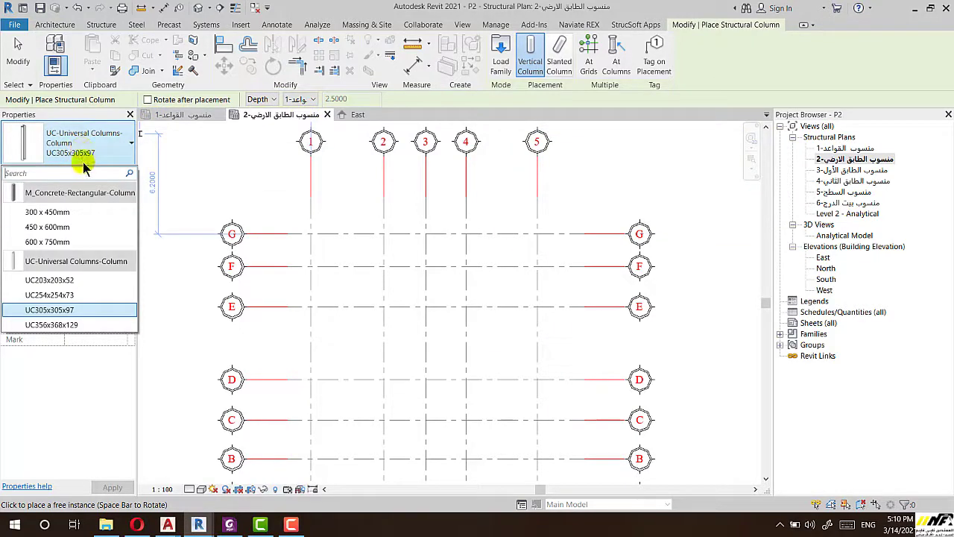
mouse_move(48, 226)
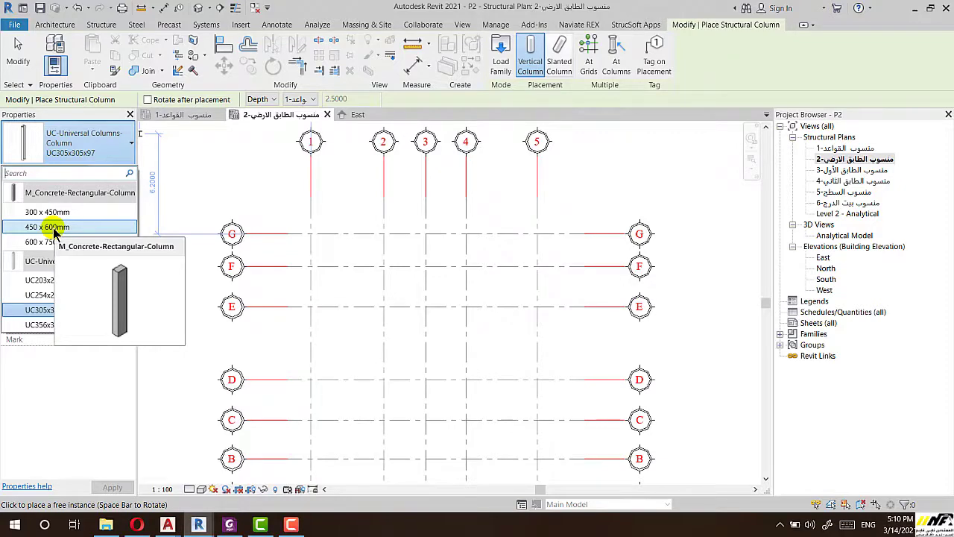
Choose M_Concrete-Rectangular-Column 450 x 600mm and zoom to the G/1 grid intersection
left_click(53, 233)
scroll(398, 241, "up", 2)
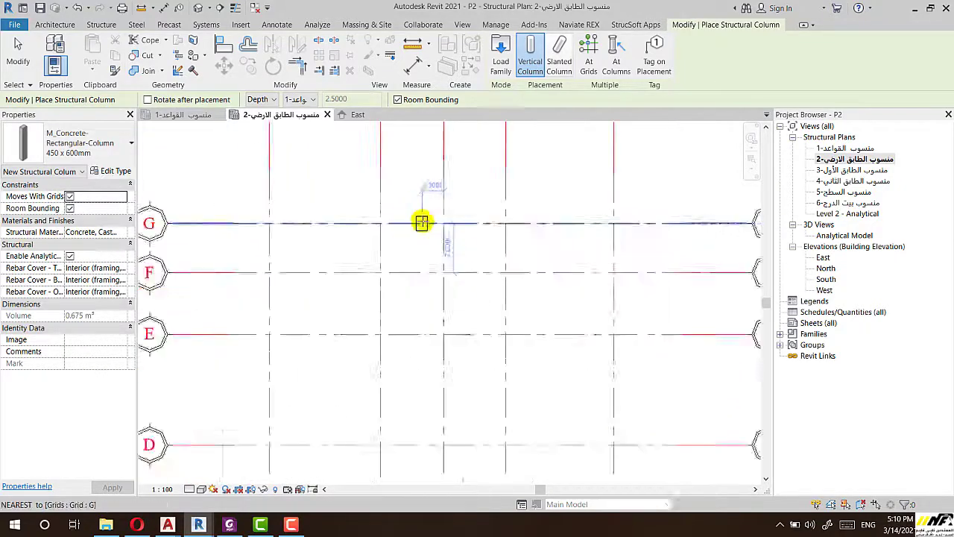
scroll(421, 222, "down", 2)
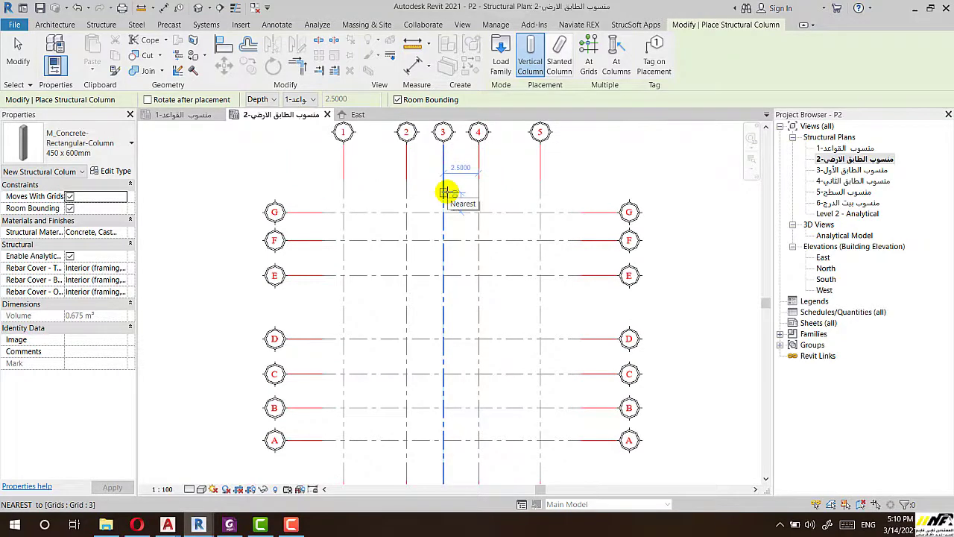
scroll(456, 237, "up", 2)
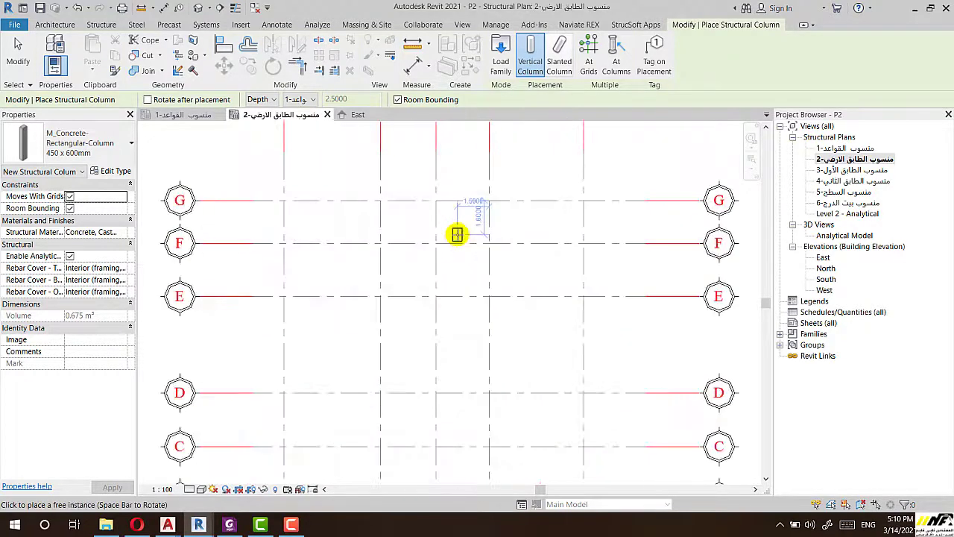
scroll(457, 232, "up", 2)
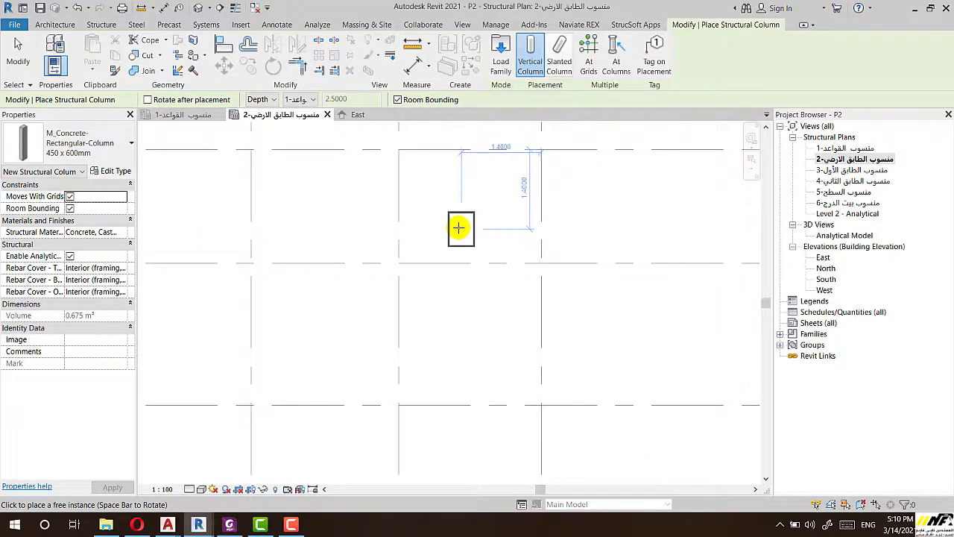
scroll(474, 223, "down", 2)
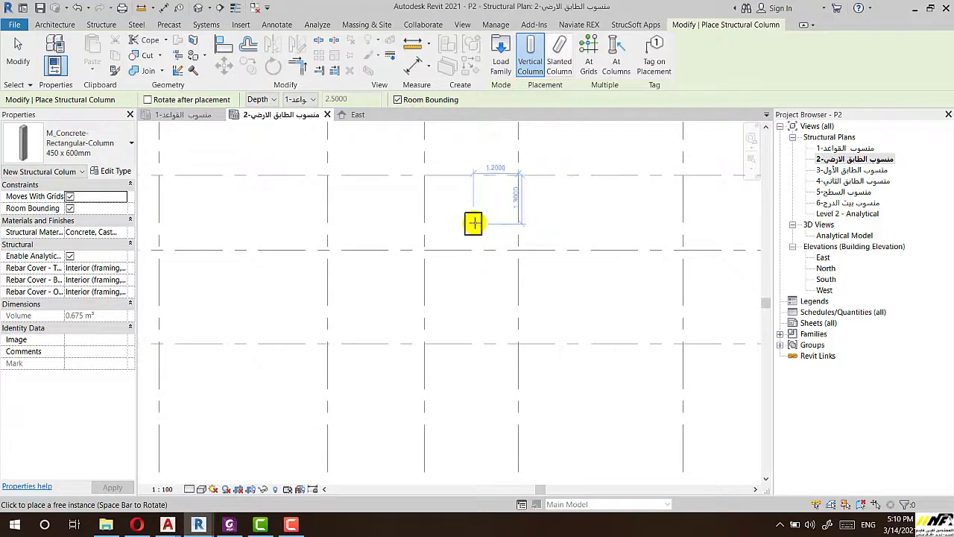
scroll(468, 238, "down", 2)
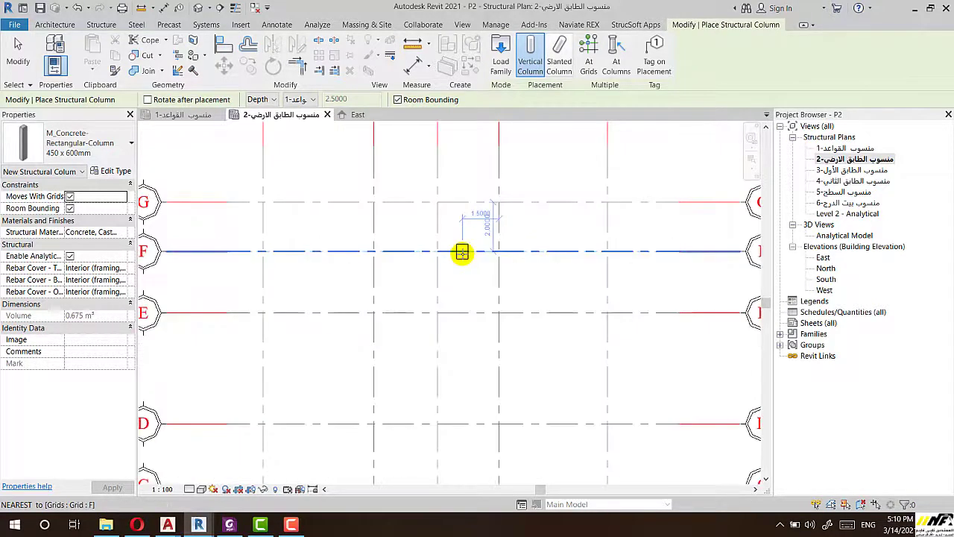
scroll(262, 198, "up", 2)
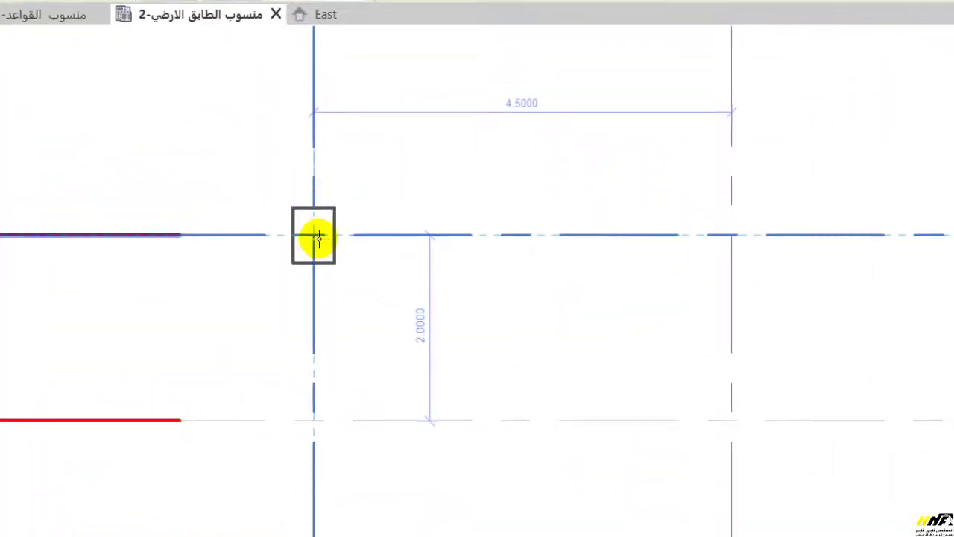
scroll(318, 237, "down", 1)
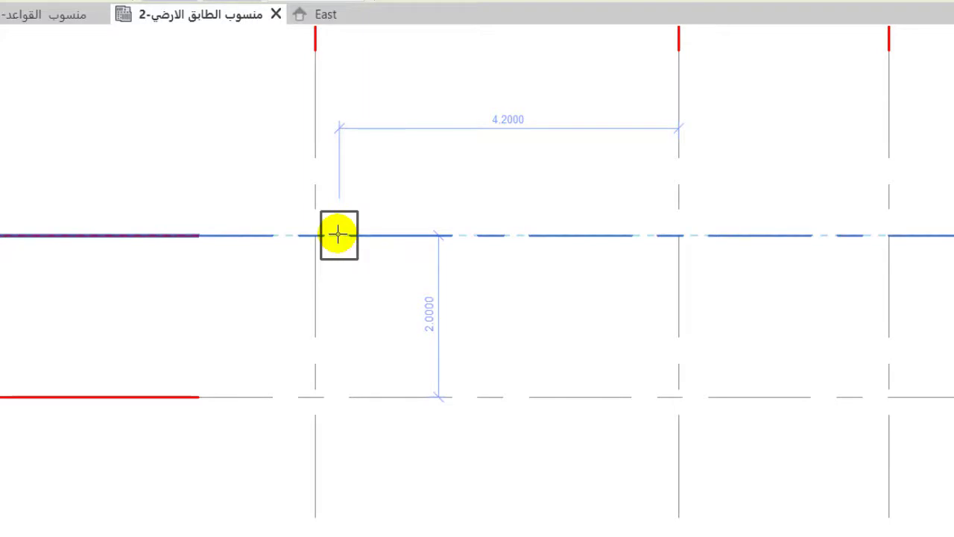
scroll(338, 234, "down", 1)
scroll(337, 234, "down", 1)
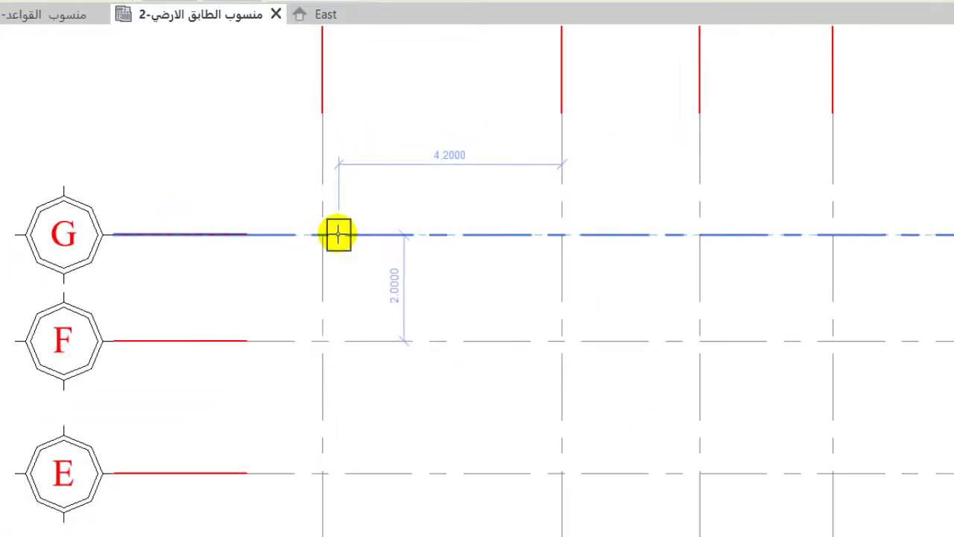
scroll(338, 234, "down", 1)
scroll(335, 234, "down", 1)
scroll(333, 234, "up", 2)
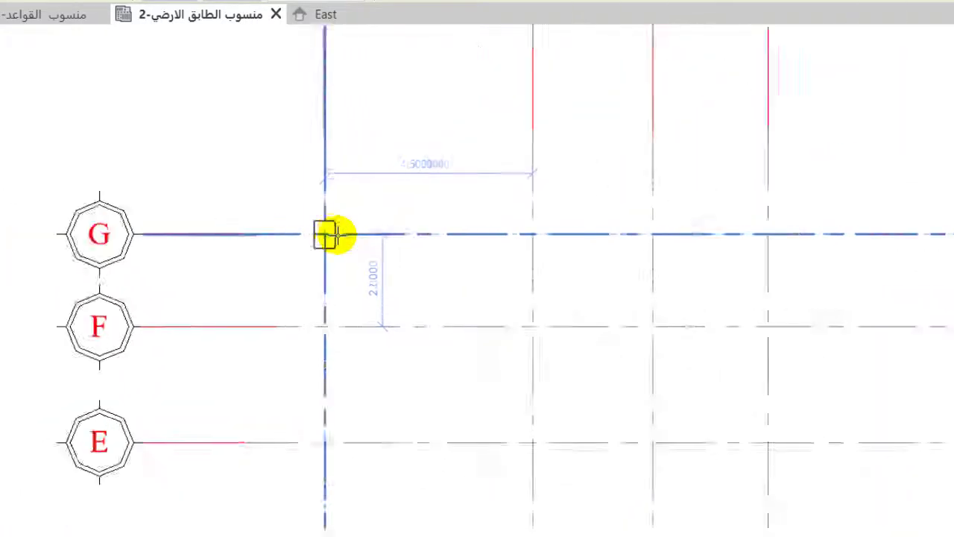
scroll(339, 234, "up", 1)
scroll(339, 234, "up", 2)
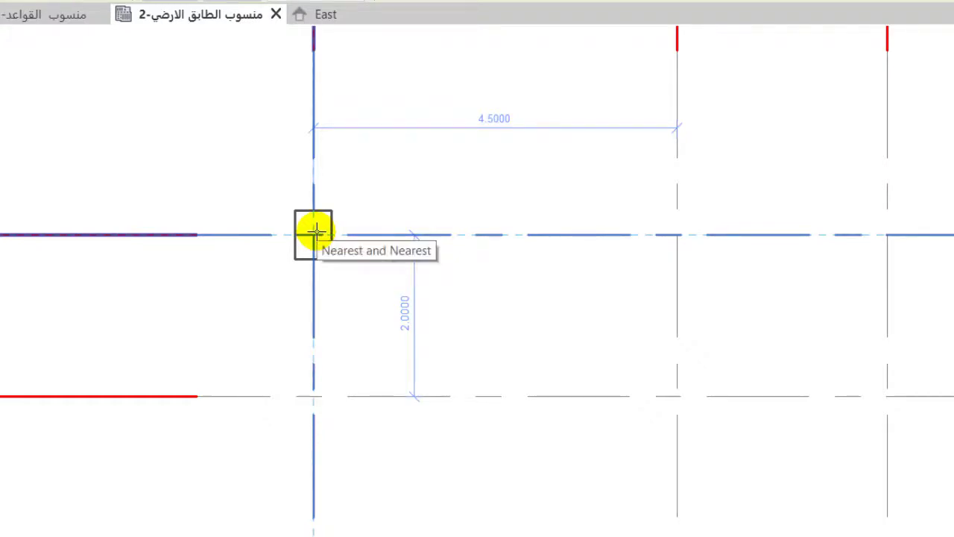
Place a 450 x 600mm concrete column at grid intersection G/1
left_click(315, 232)
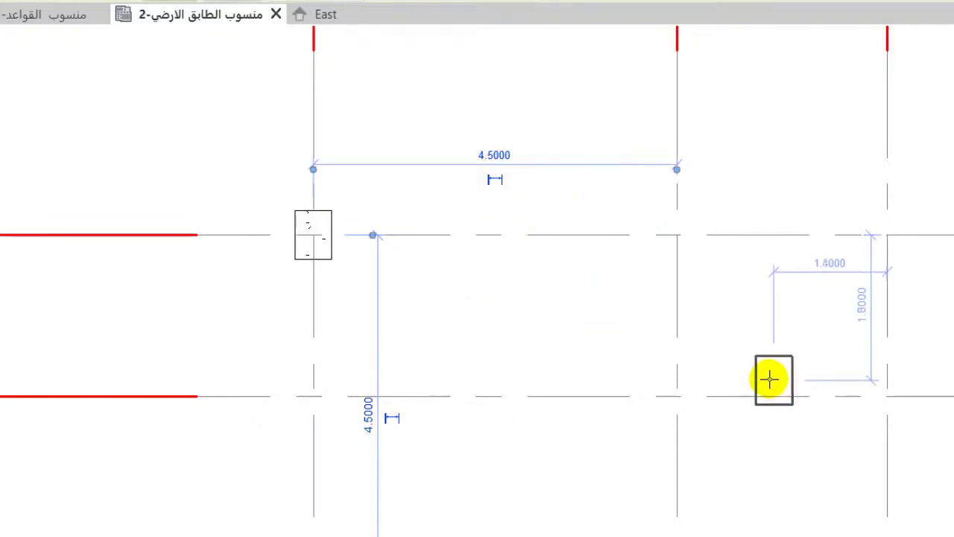
scroll(410, 156, "down", 2)
scroll(409, 155, "down", 1)
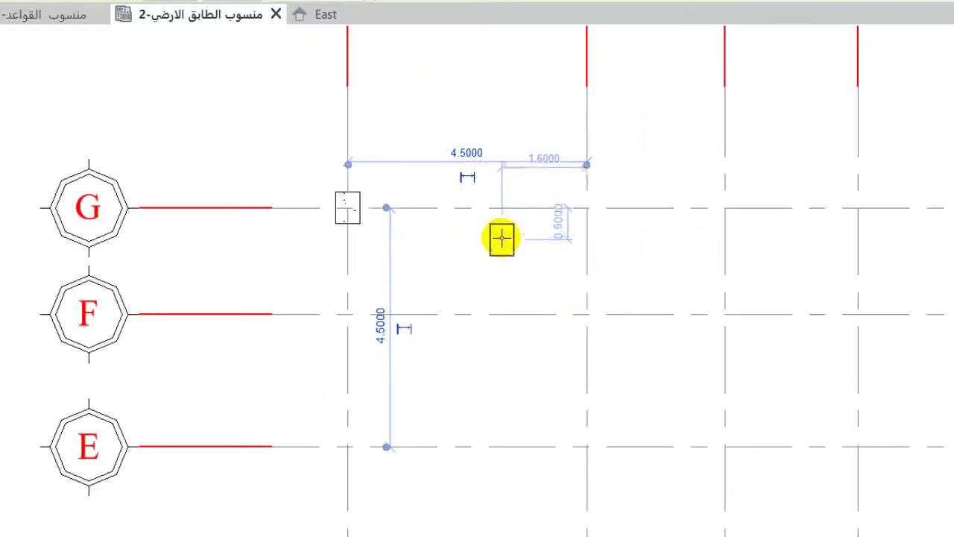
scroll(513, 260, "up", 1)
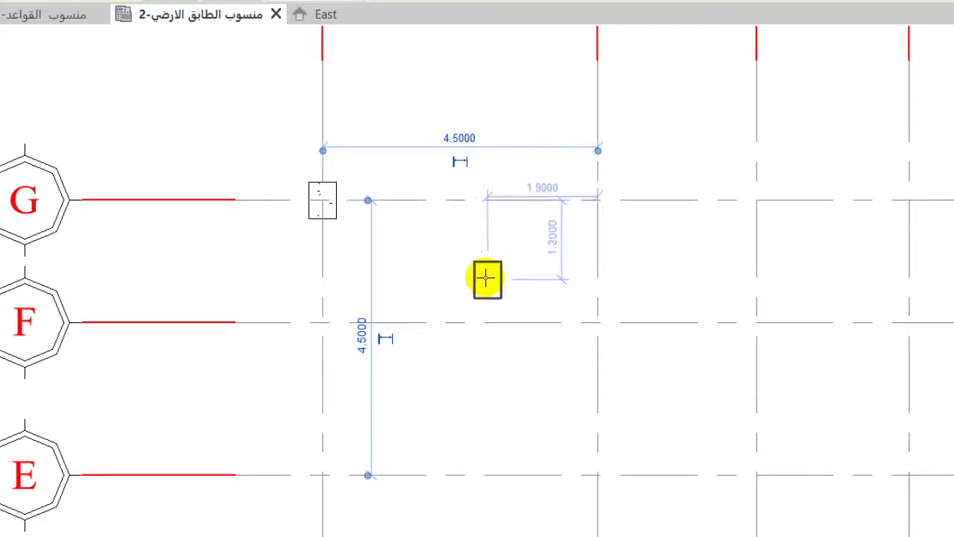
Rotate the column 90° with Spacebar and place it sideways at F/2
key("space")
key("space")
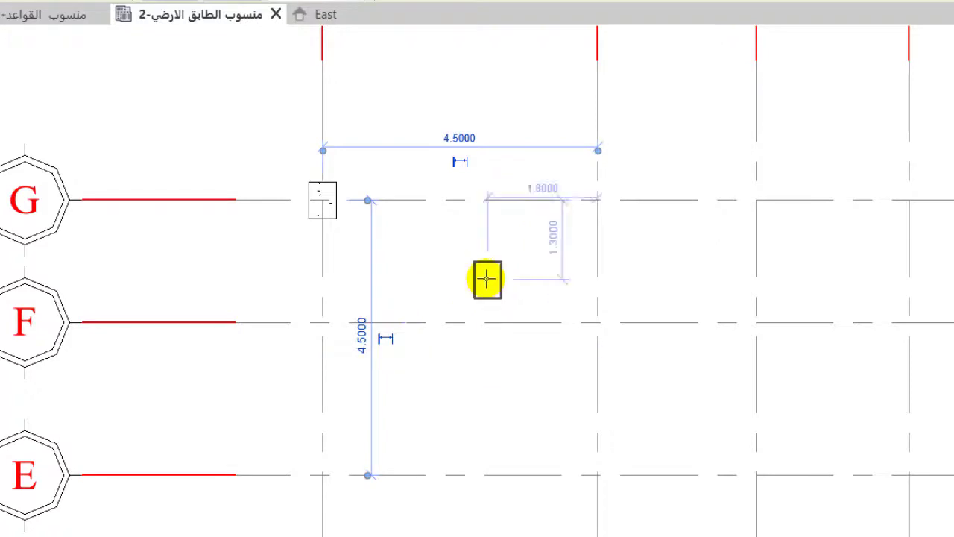
key("space")
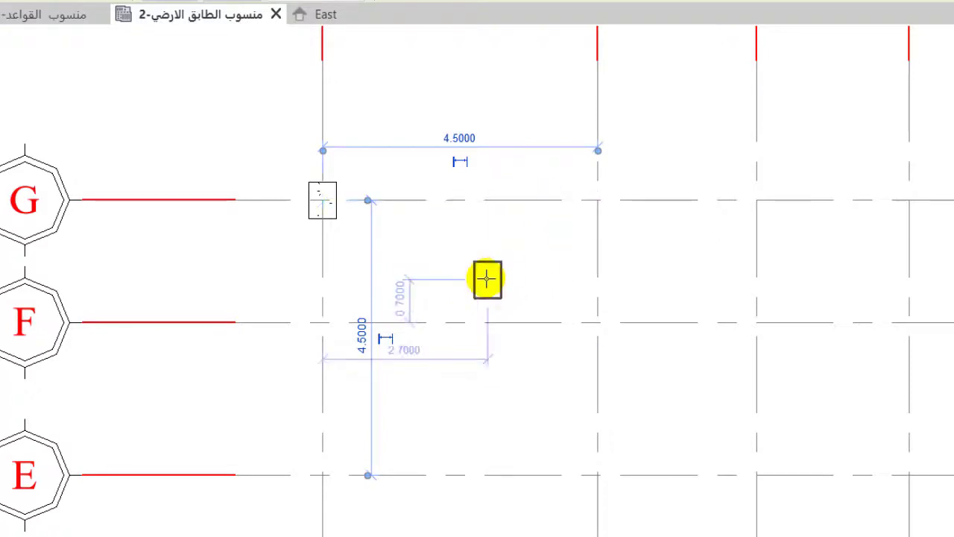
key("space")
key("space")
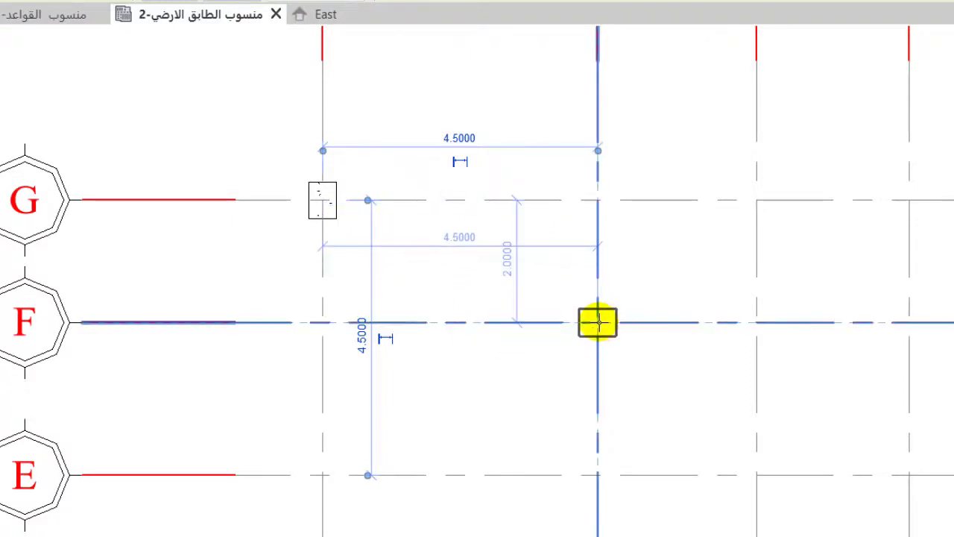
left_click(597, 322)
scroll(458, 294, "down", 2)
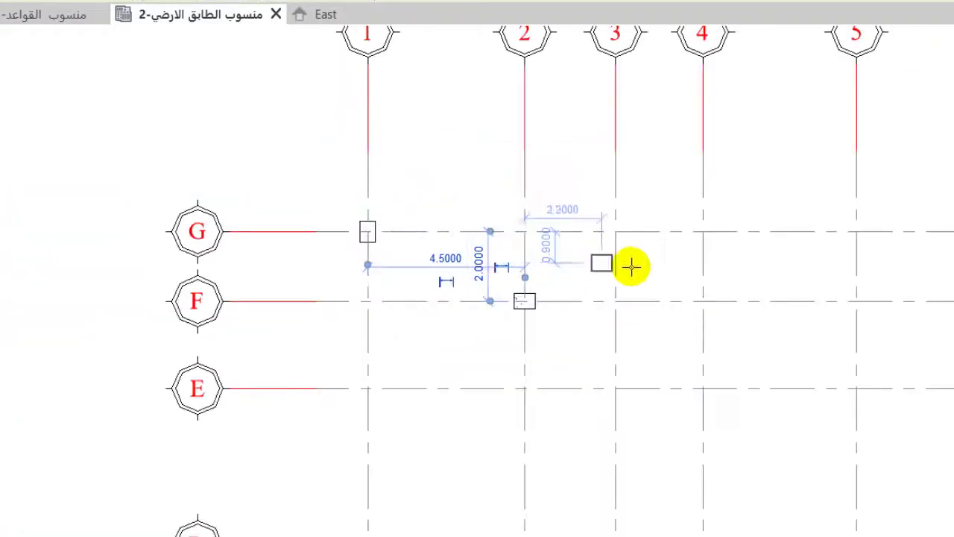
scroll(641, 228, "up", 1)
scroll(641, 228, "up", 2)
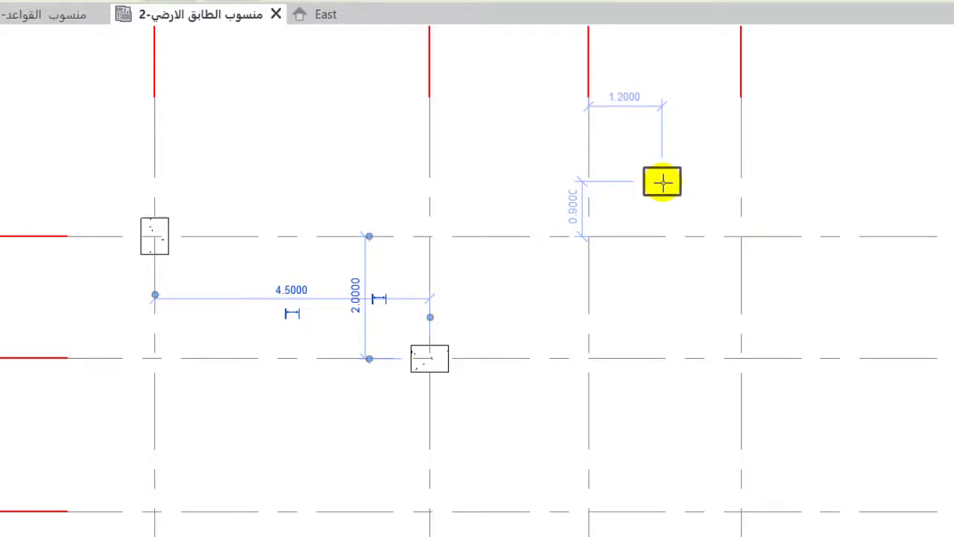
Place an upright concrete column at grid intersection G/3
left_click(594, 231)
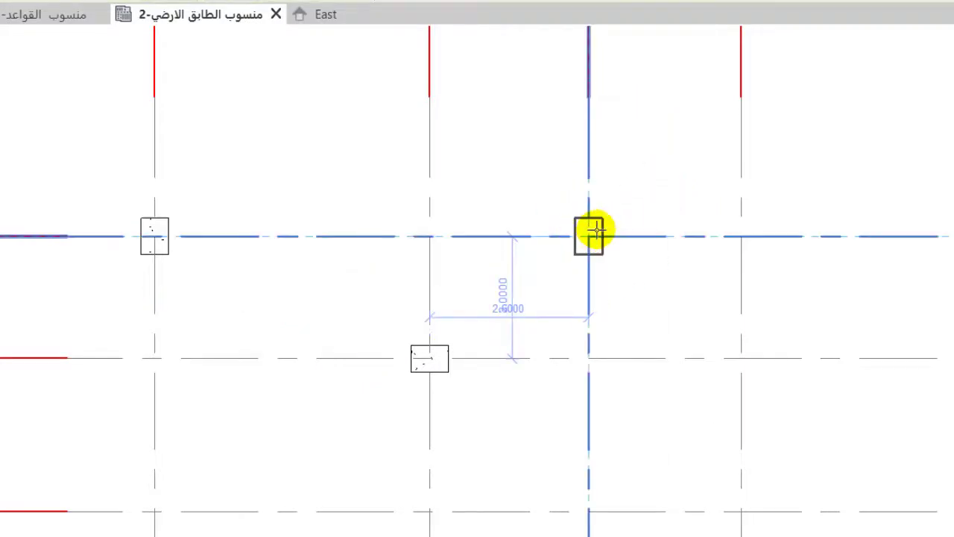
left_click(595, 231)
scroll(593, 233, "up", 2)
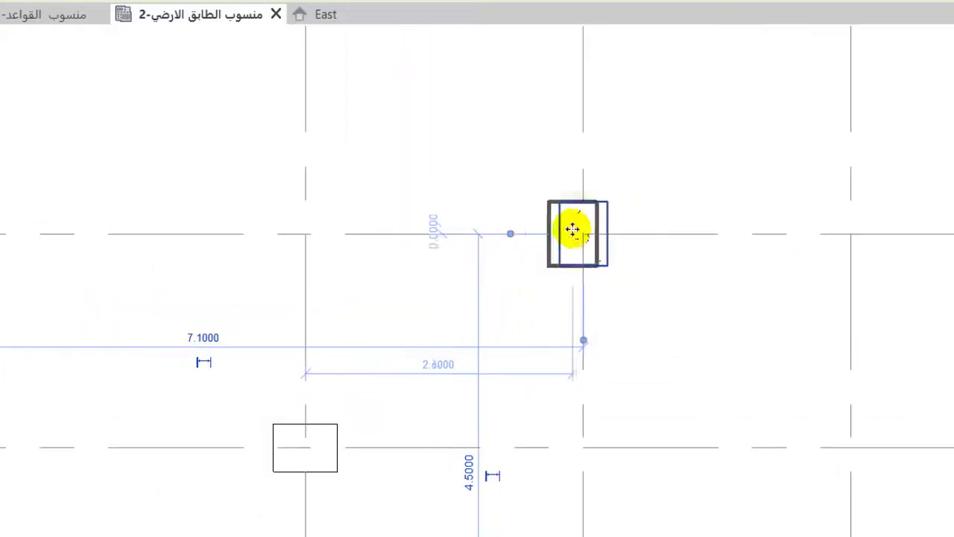
scroll(448, 177, "down", 2)
scroll(435, 187, "down", 1)
scroll(417, 207, "down", 1)
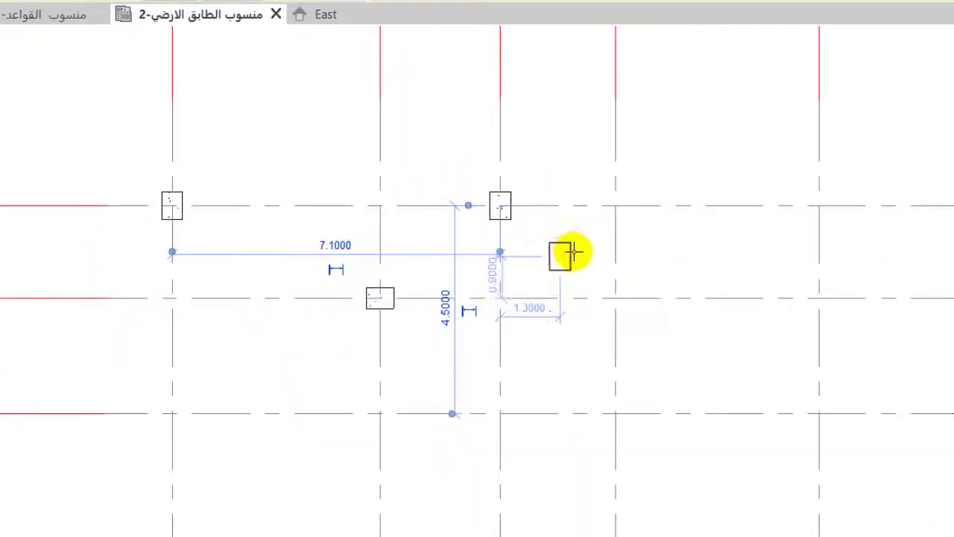
scroll(578, 246, "up", 1)
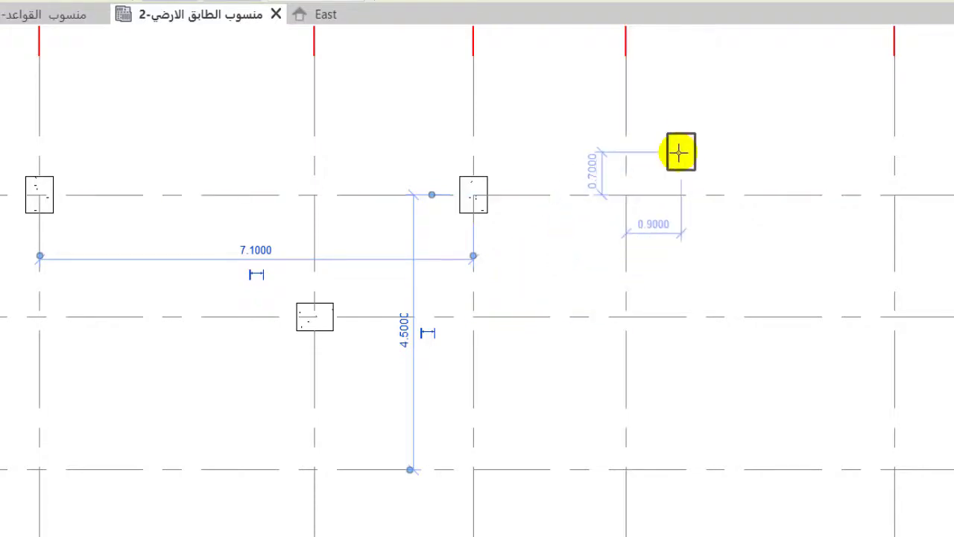
scroll(677, 153, "up", 2)
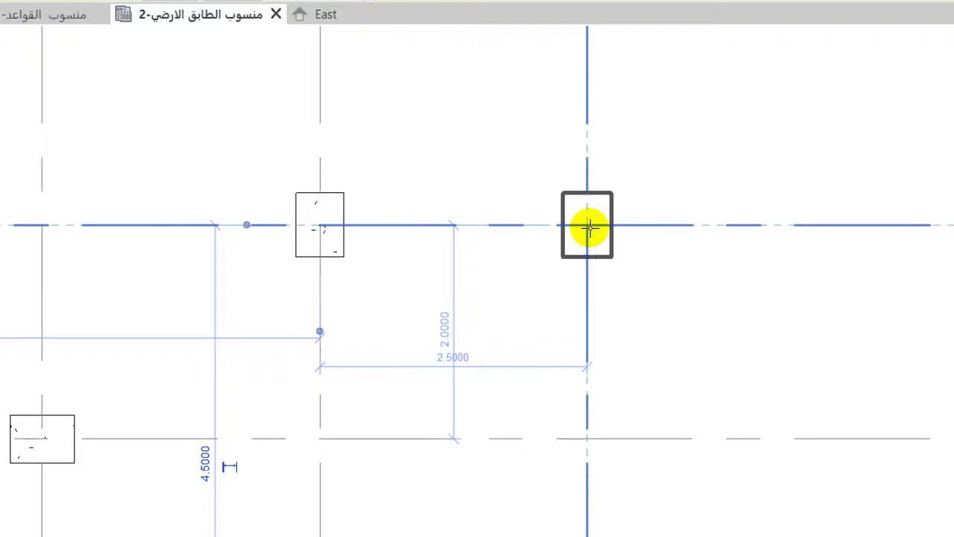
key("space")
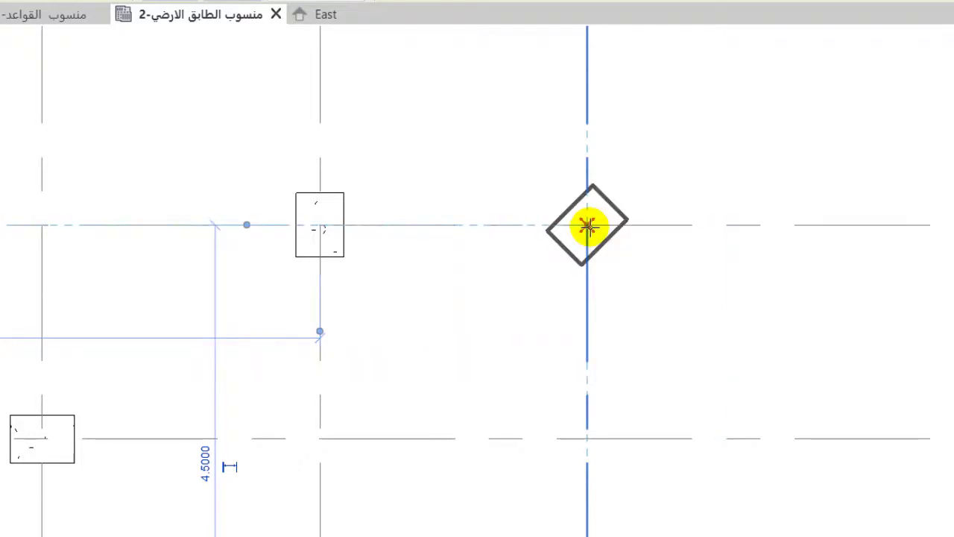
Place a diagonally rotated 450 x 600mm column at G/4, then return the preview upright
key("space")
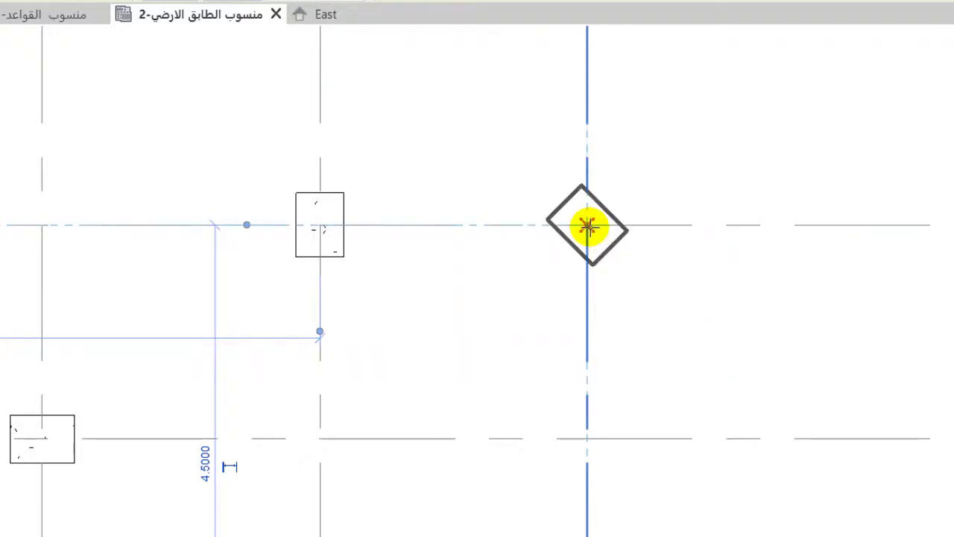
key("space")
key("space")
key("space")
key("space")
key("space")
key("space")
key("space")
key("space")
left_click(587, 224)
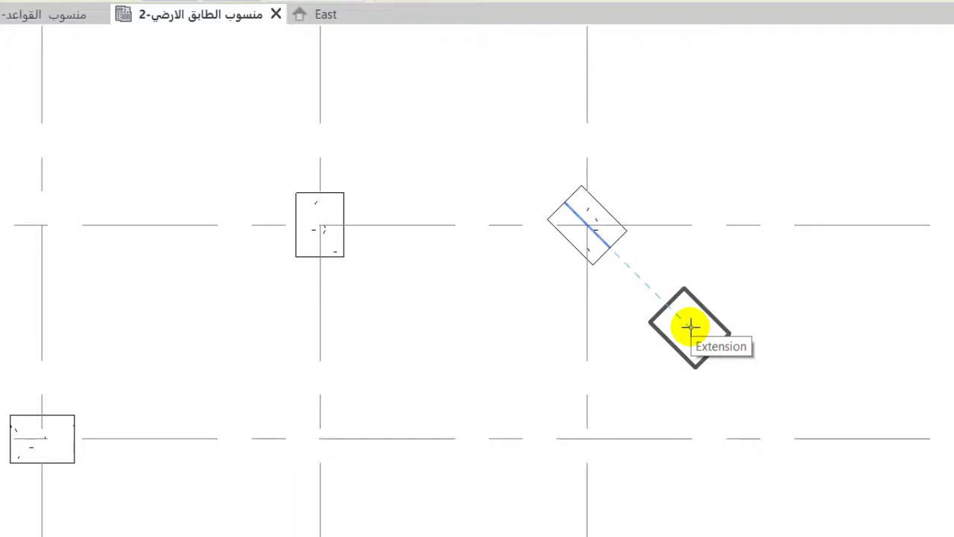
scroll(582, 122, "down", 2)
scroll(586, 128, "down", 2)
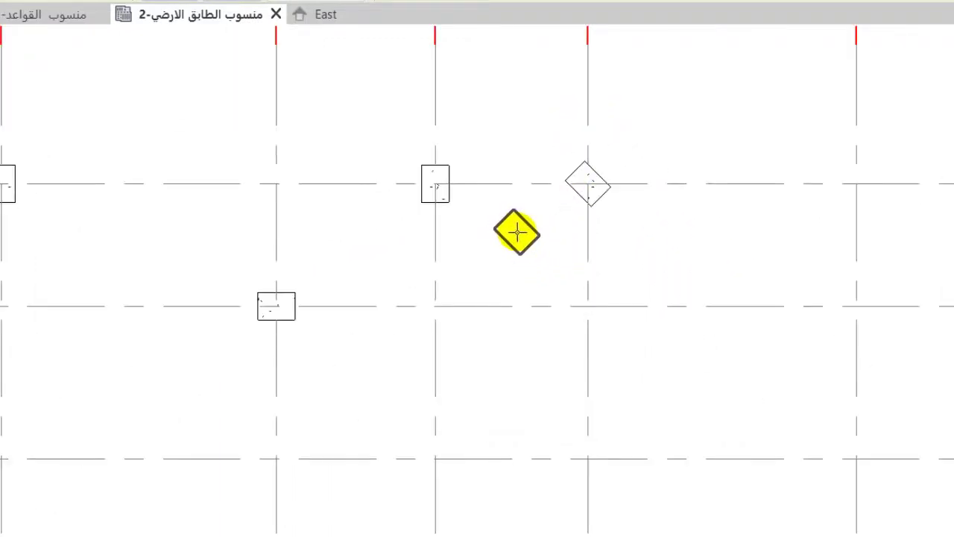
key("space")
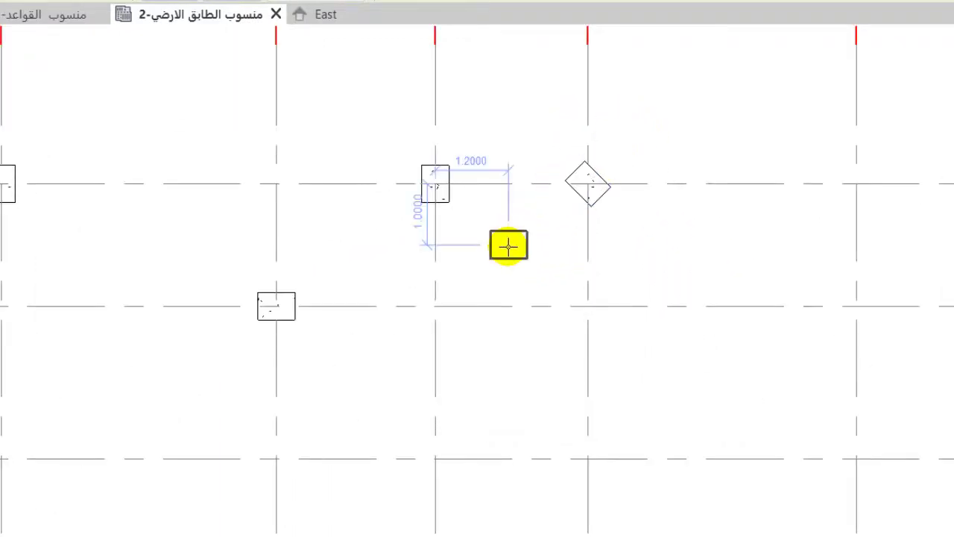
scroll(509, 246, "down", 2)
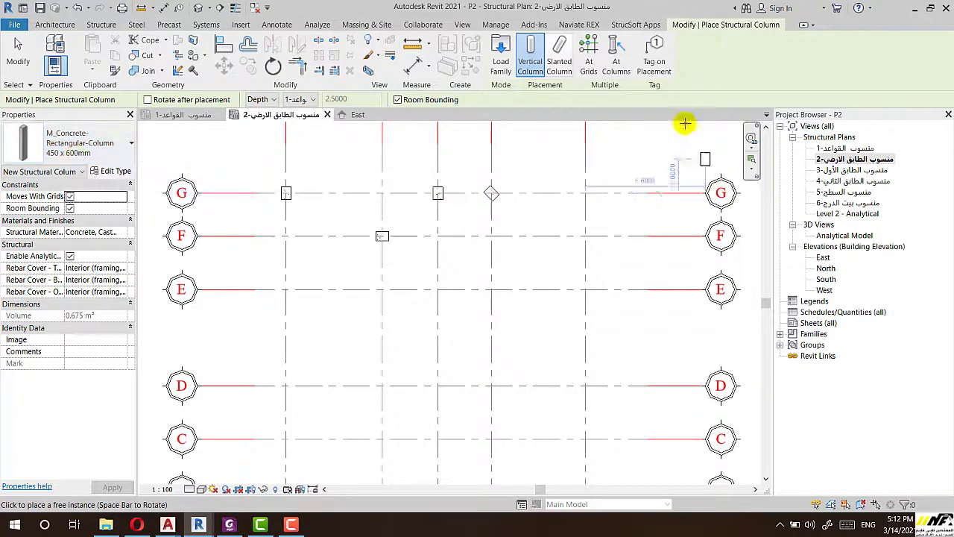
Turn on Tag on Placement and place tagged columns at grids 3/E and 1/E
left_click(654, 54)
scroll(426, 305, "up", 2)
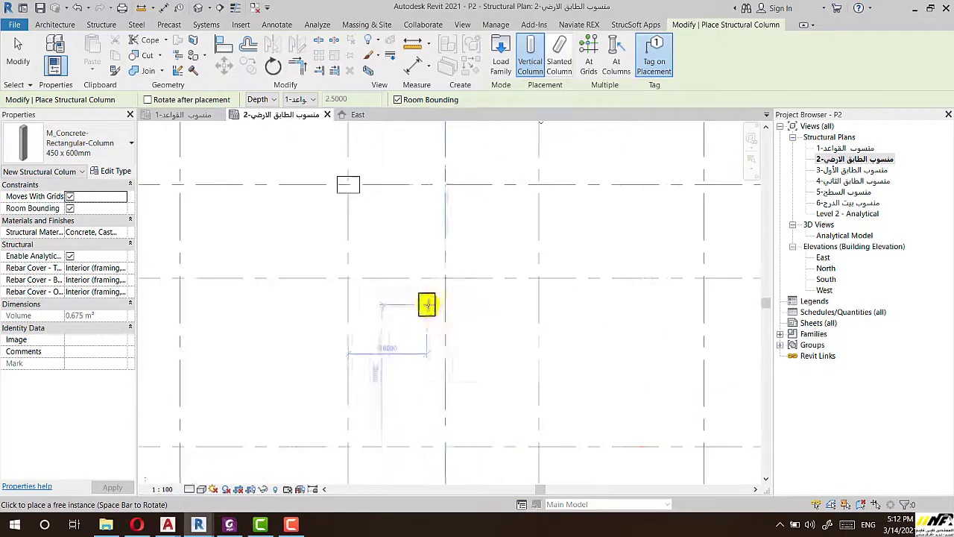
left_click(473, 287)
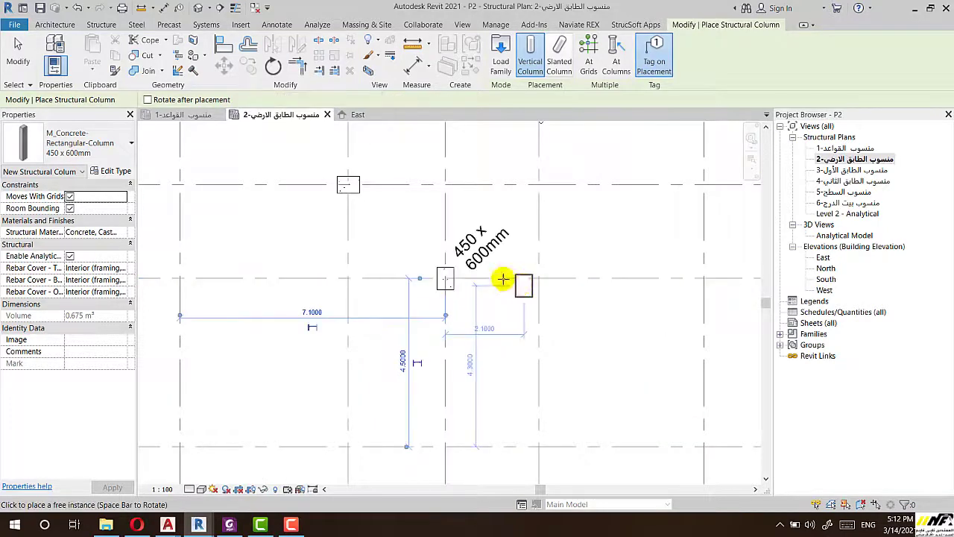
scroll(500, 242, "down", 2)
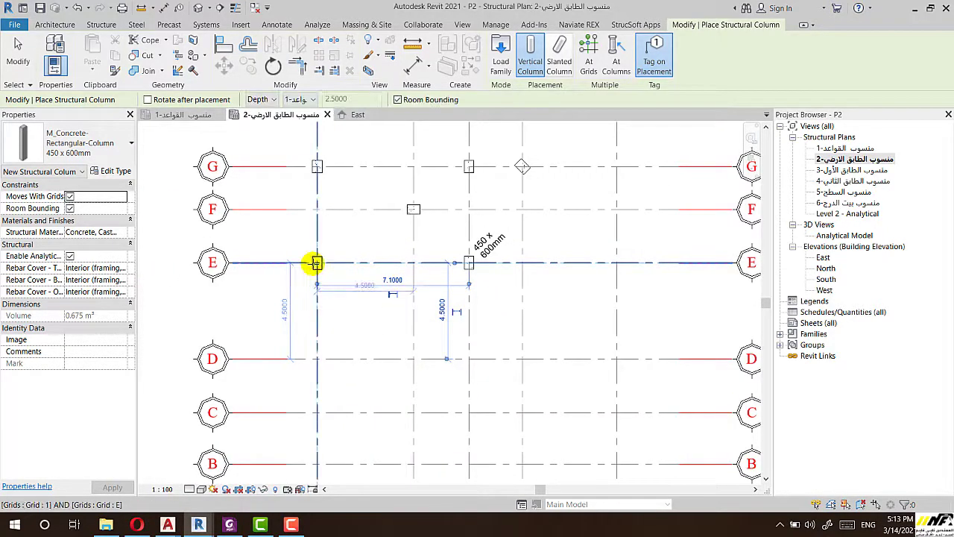
left_click(311, 264)
Turn off Tag on Placement and place an untagged column at grid 5/E
left_click(641, 50)
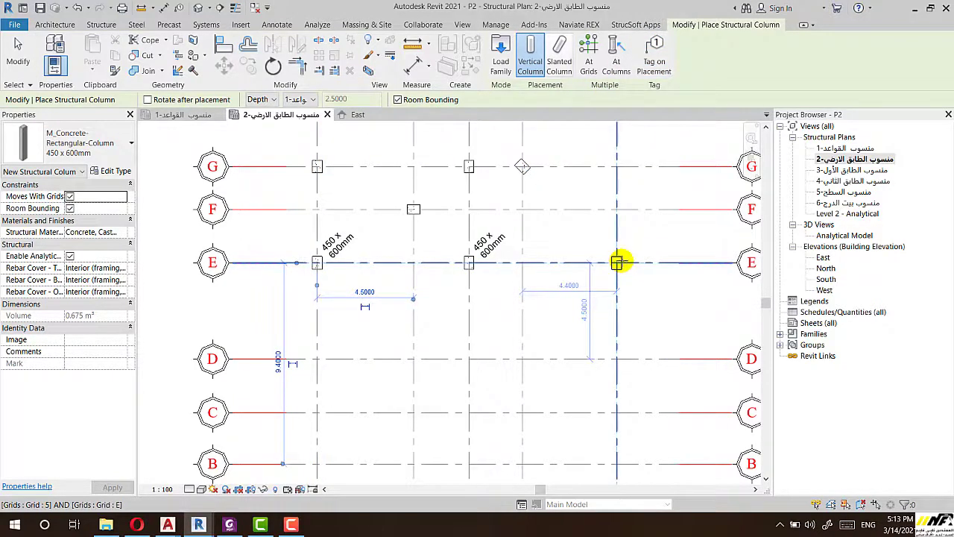
left_click(618, 260)
scroll(621, 260, "up", 3)
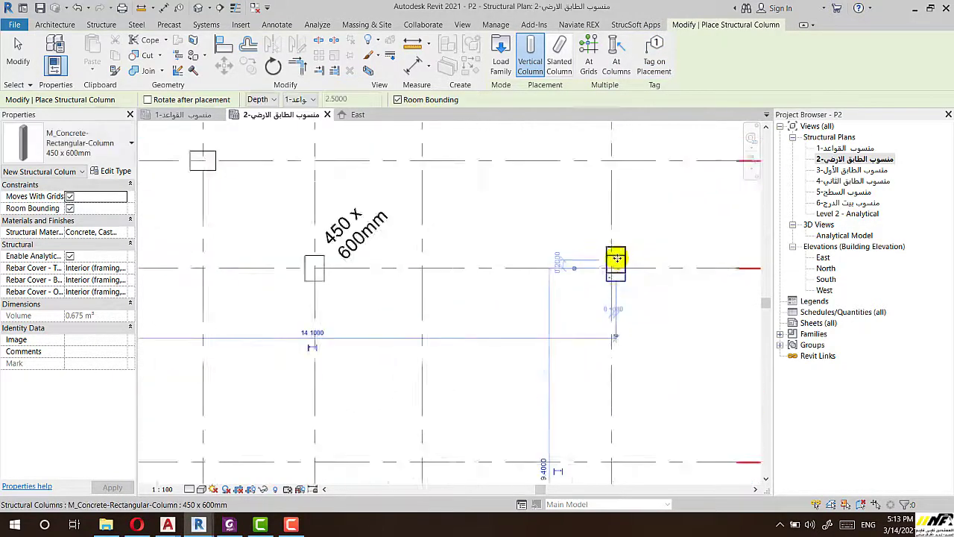
scroll(616, 259, "up", 1)
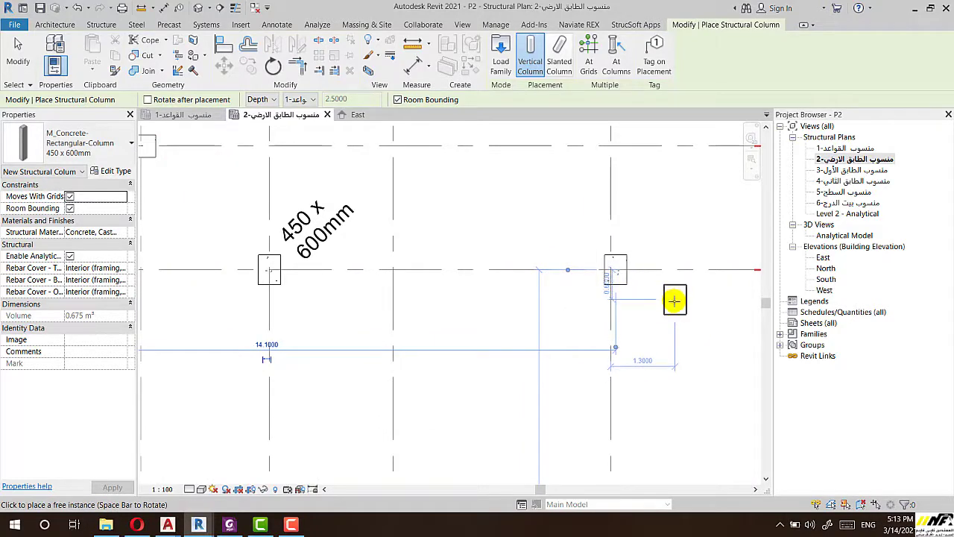
scroll(671, 295, "down", 2)
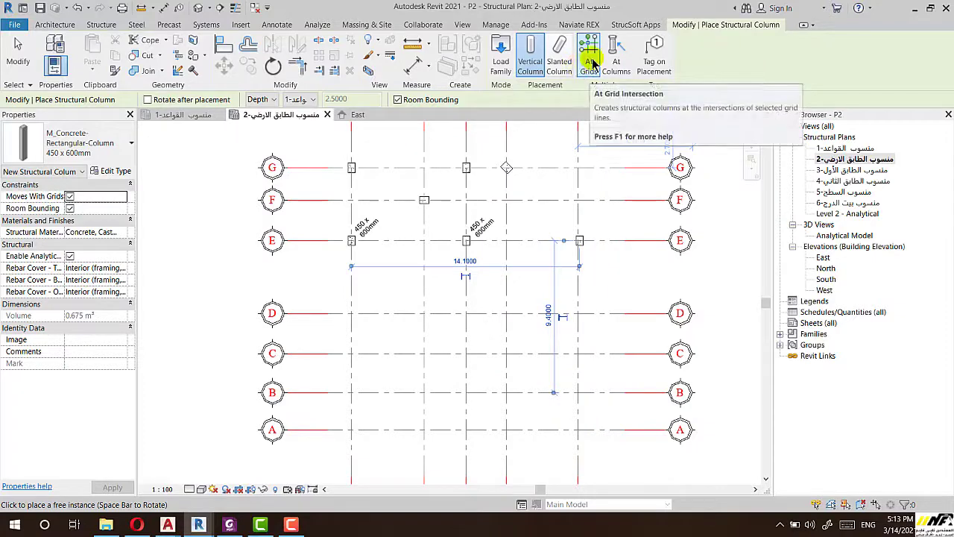
scroll(441, 353, "up", 1)
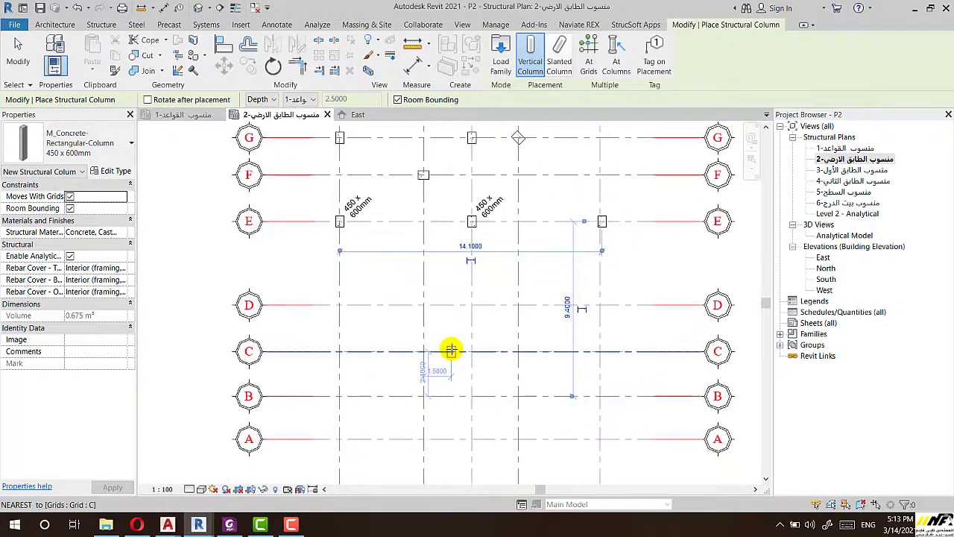
scroll(453, 343, "down", 1)
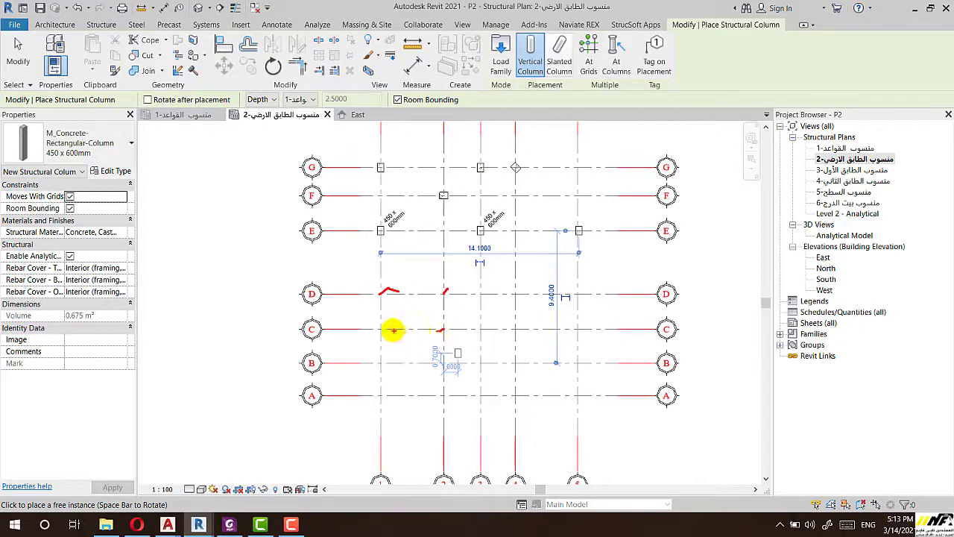
left_click_drag(377, 282, 457, 288)
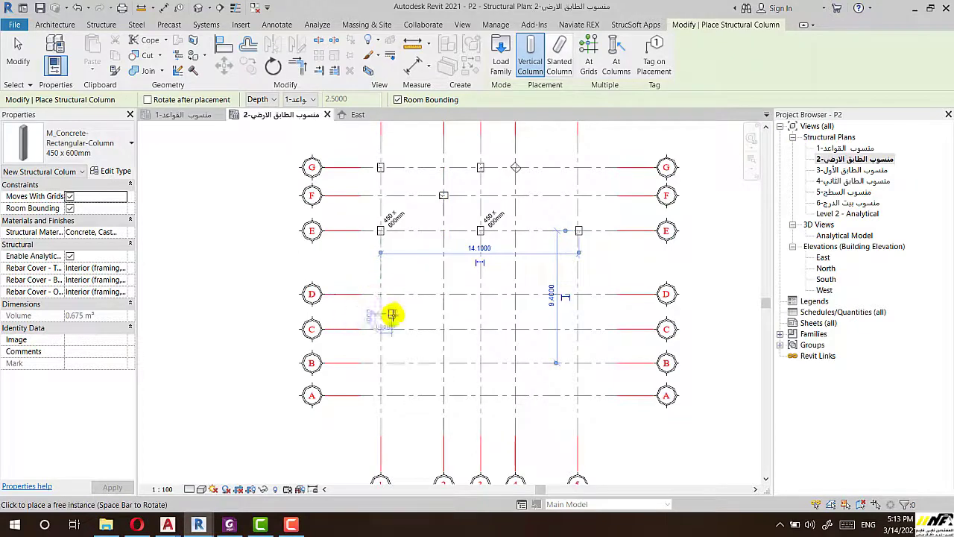
scroll(392, 314, "up", 1)
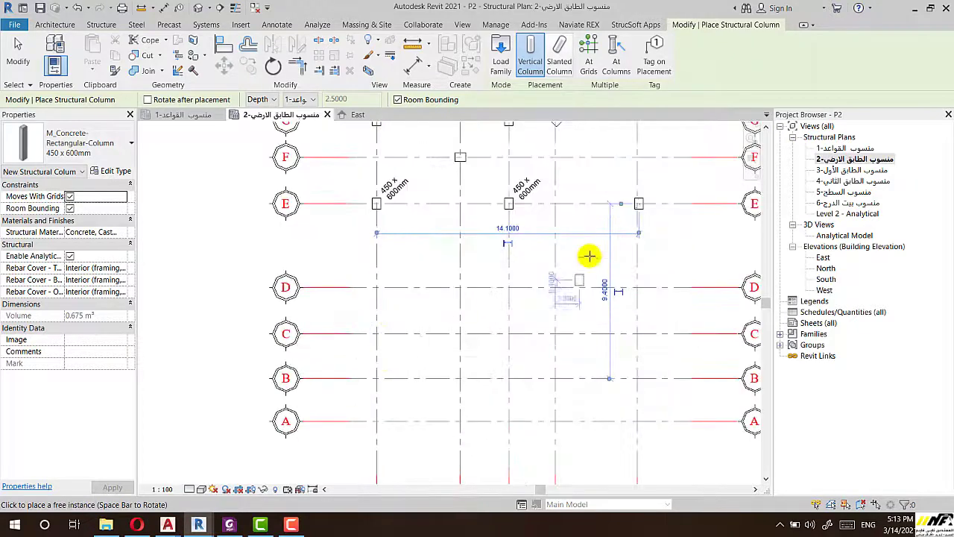
Use At Grids on grids C, D, 1 and 2 to add columns at C/1, C/2, D/1, D/2
left_click(592, 60)
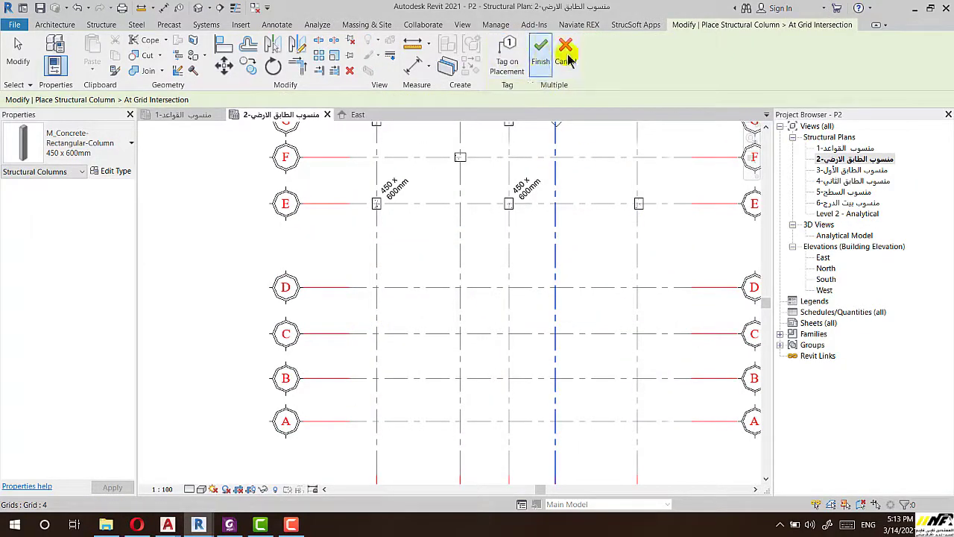
left_click(572, 66)
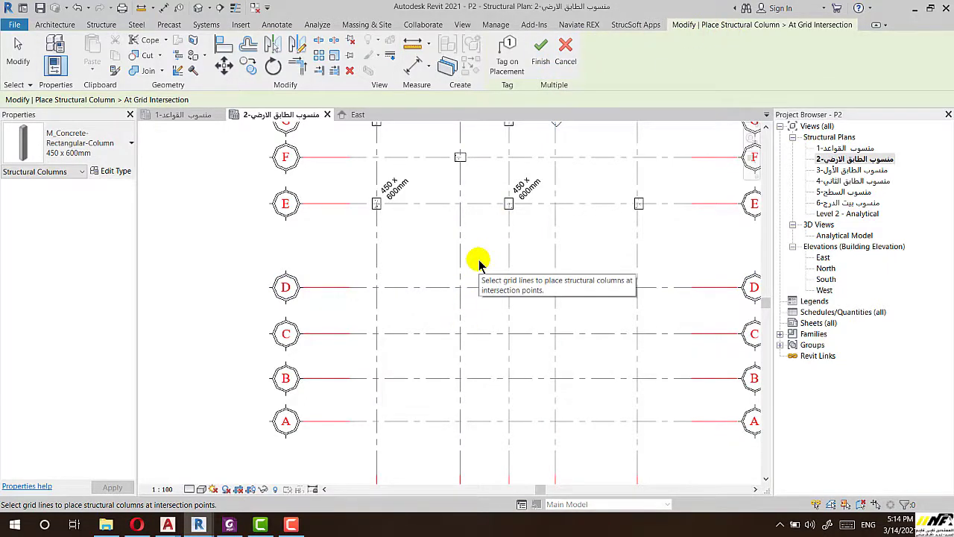
left_click_drag(478, 259, 370, 351)
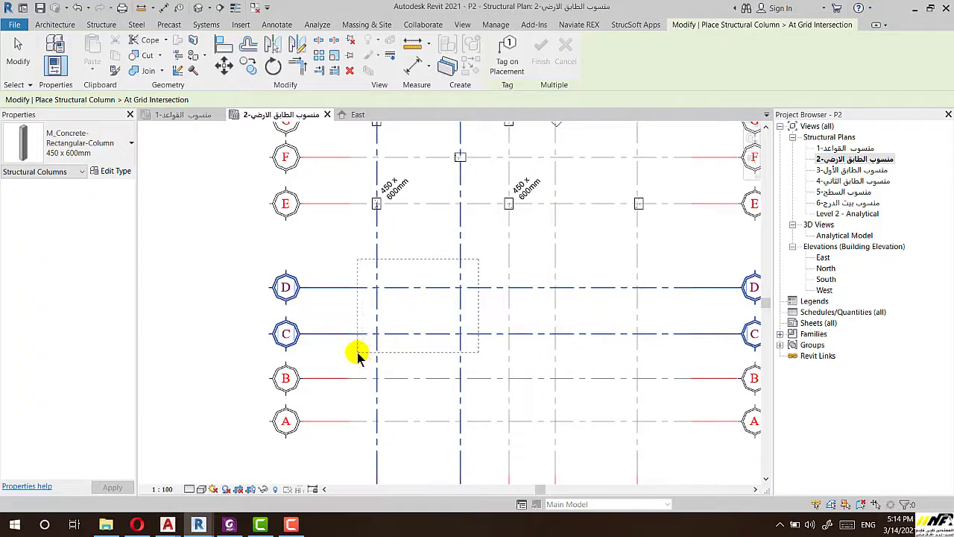
left_click_drag(356, 353, 351, 358)
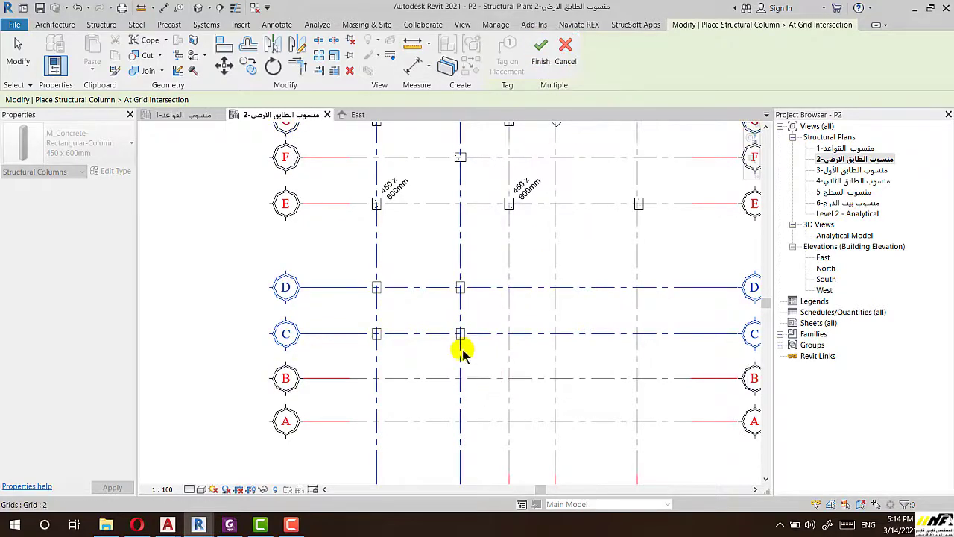
left_click(540, 52)
scroll(422, 287, "down", 2)
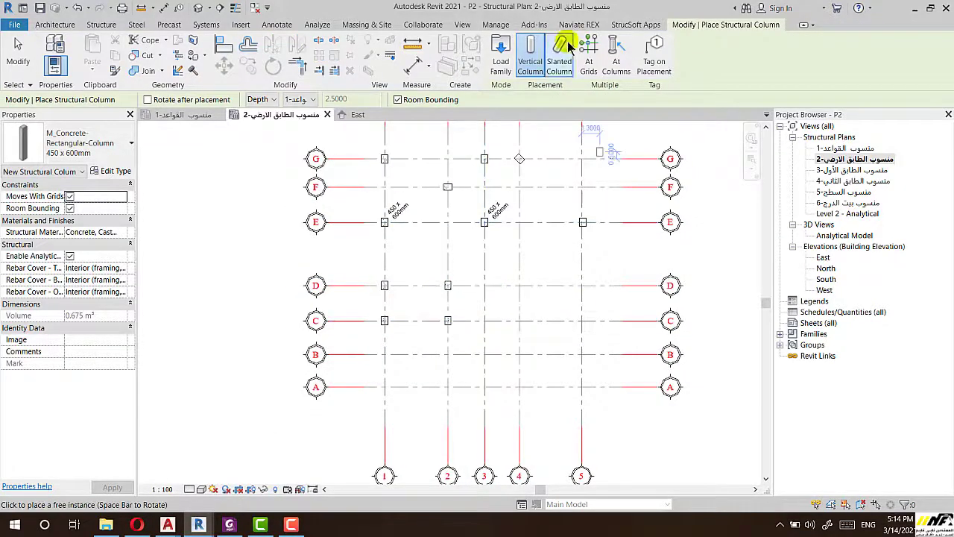
With At Grids, window-select grids A–D and 3–5 to preview columns
left_click(592, 66)
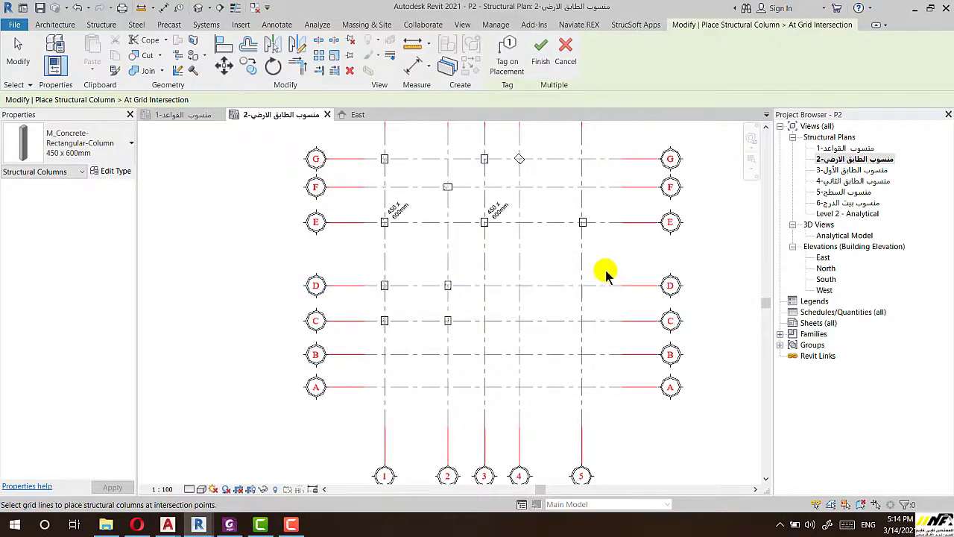
left_click_drag(606, 268, 471, 412)
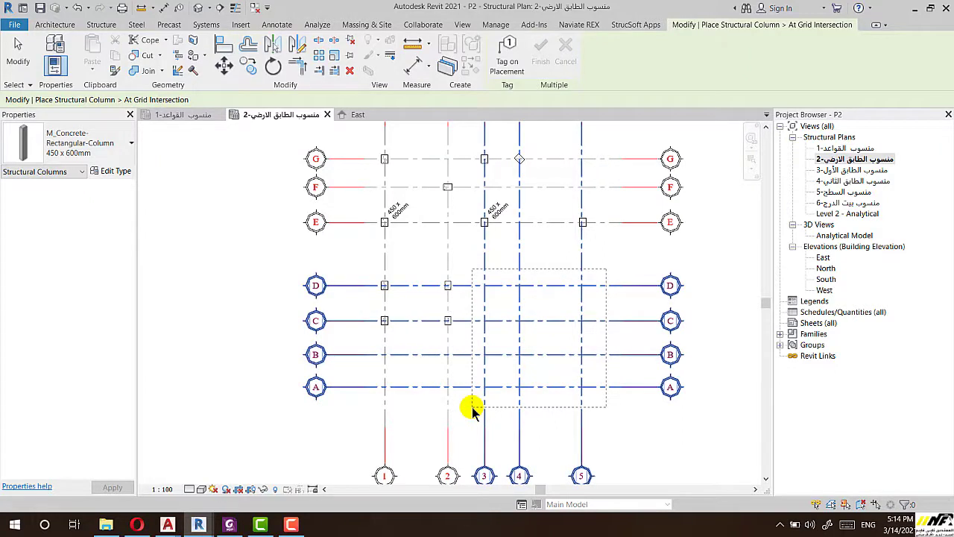
left_click_drag(472, 412, 471, 412)
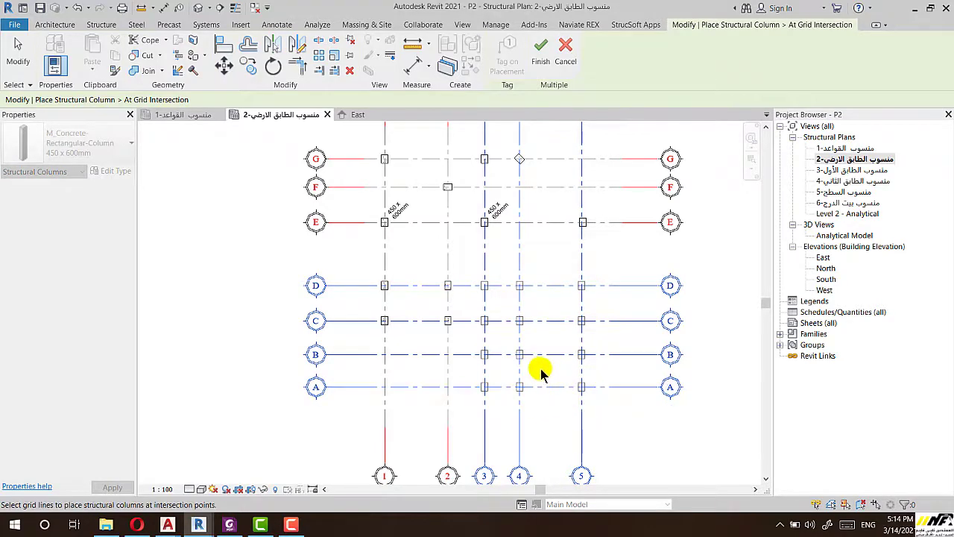
scroll(541, 372, "down", 2)
scroll(581, 199, "up", 3)
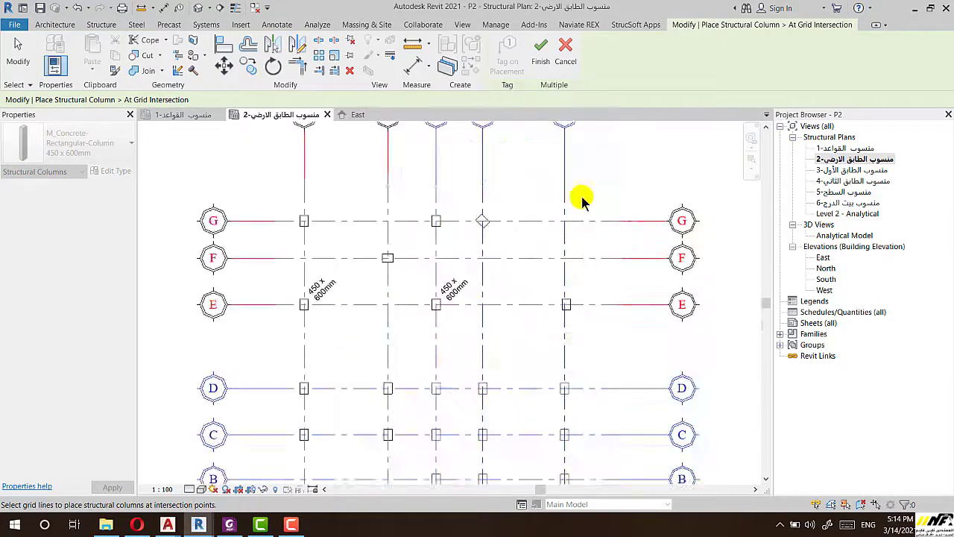
Rework the grid selection: drop grids G and F, select 1, A, B, then add 5, D, C
left_click(557, 261, "ctrl")
left_click_drag(596, 197, 537, 274, "shift")
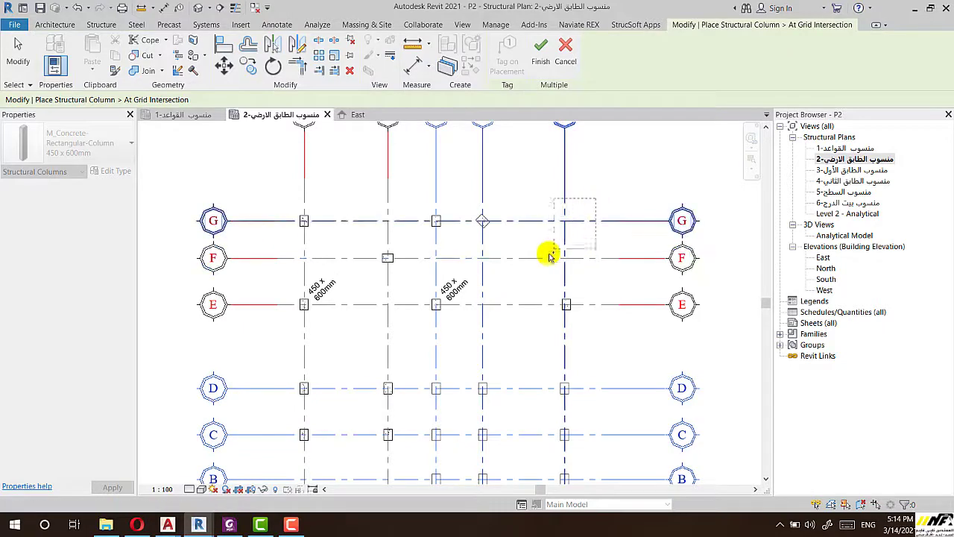
scroll(583, 159, "down", 2)
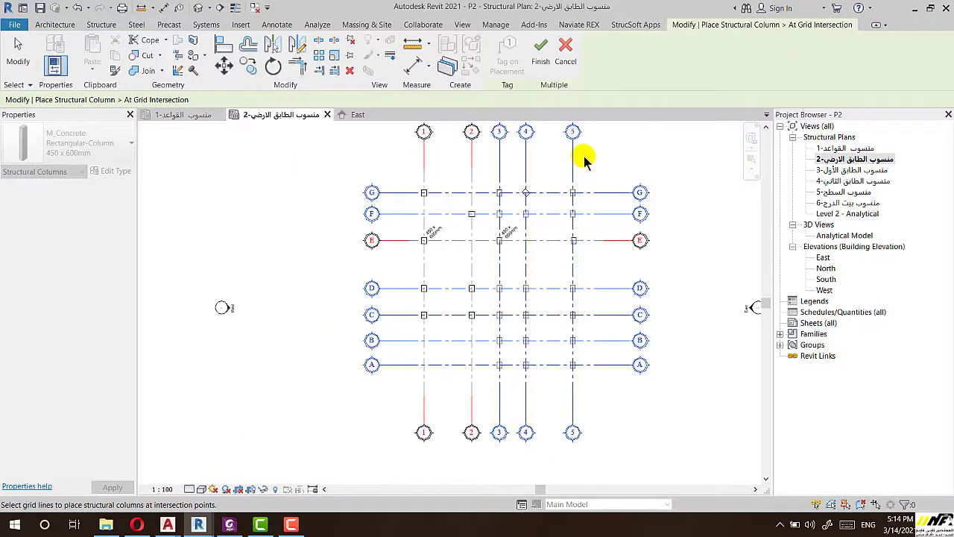
scroll(571, 213, "up", 1)
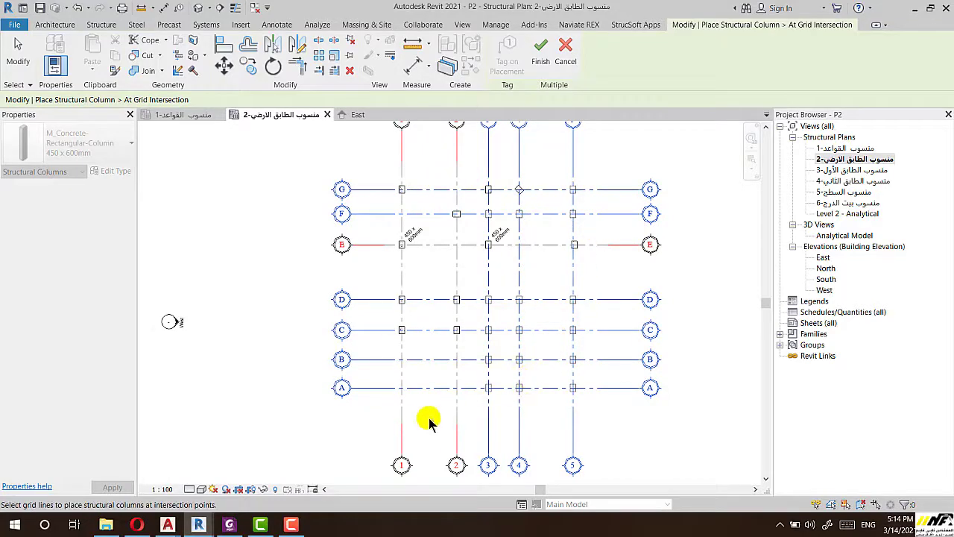
scroll(395, 430, "up", 1)
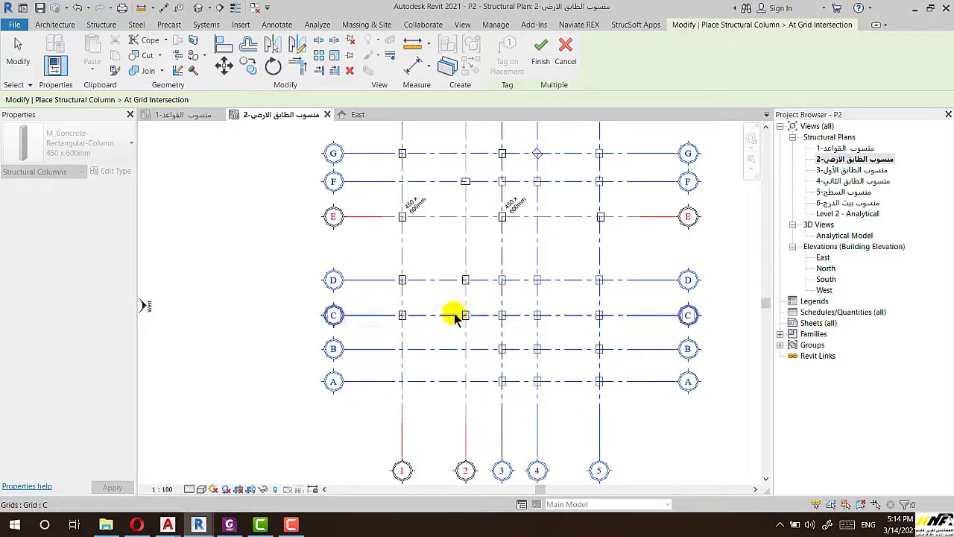
scroll(450, 317, "down", 1)
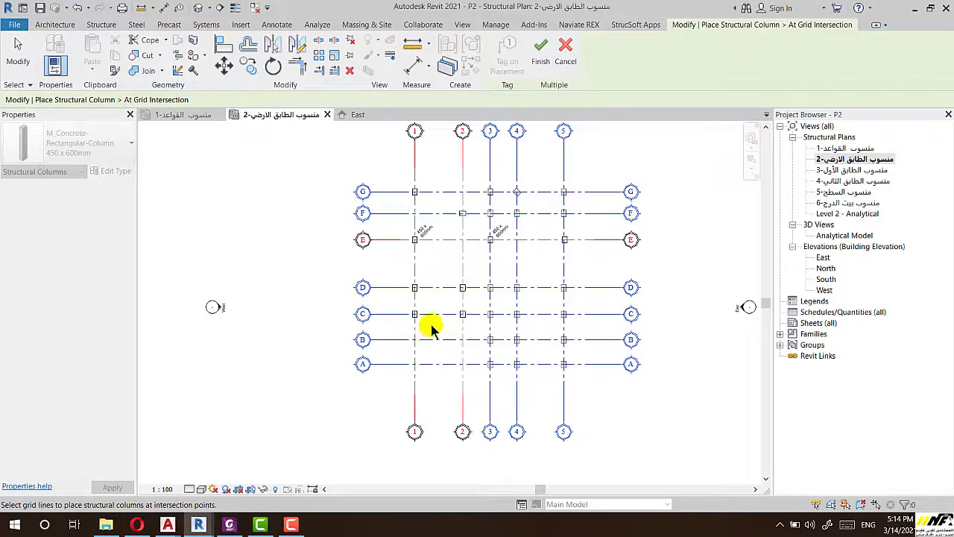
left_click_drag(431, 328, 390, 373)
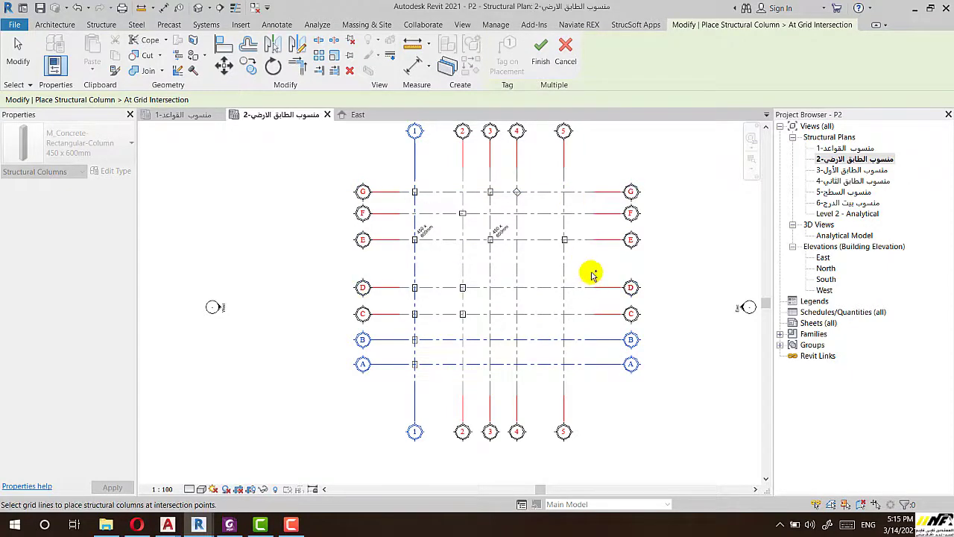
left_click_drag(592, 271, 498, 381, "ctrl")
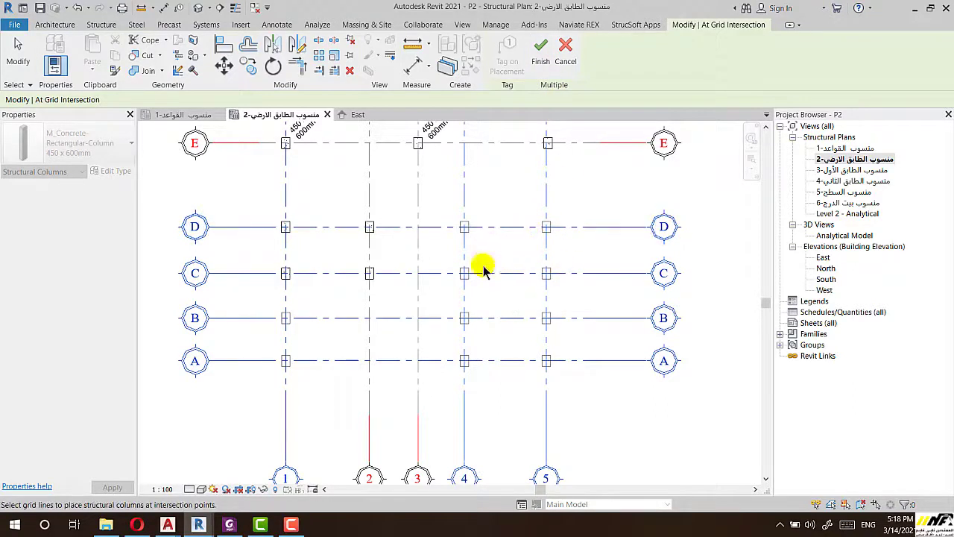
Reselect only grids 5, A and B and commit columns at A/5 and B/5
left_click(580, 252)
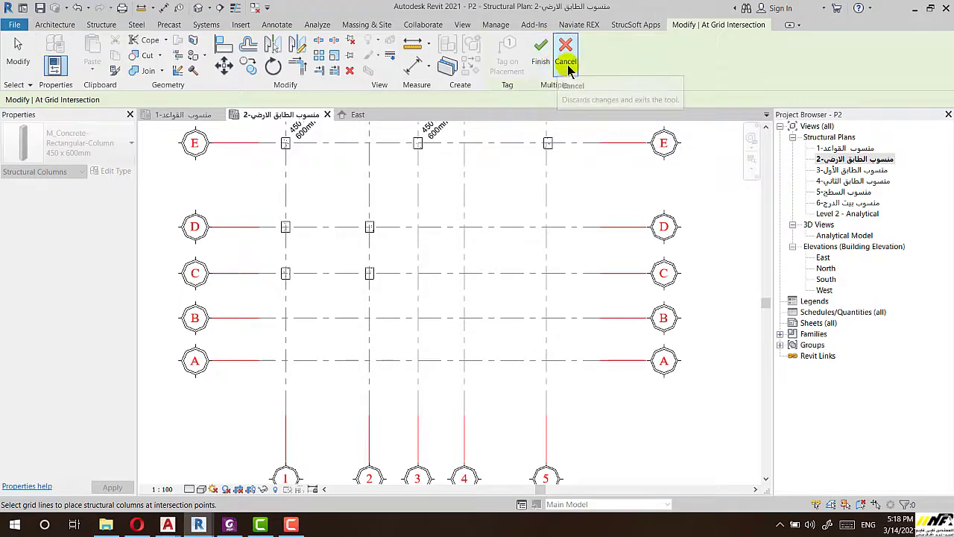
mouse_move(576, 207)
left_mouse_down()
mouse_move(453, 406)
mouse_move(448, 400)
left_mouse_up()
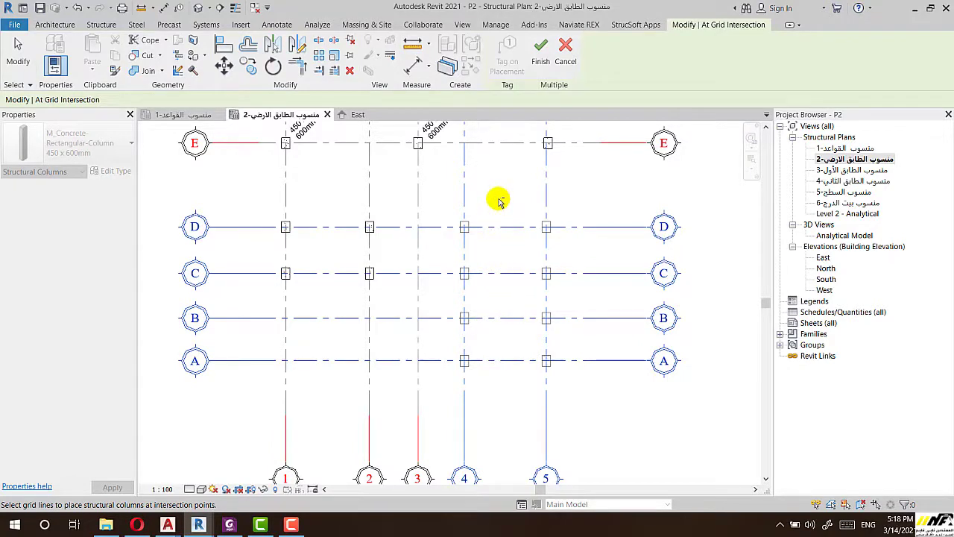
left_click_drag(499, 201, 427, 303)
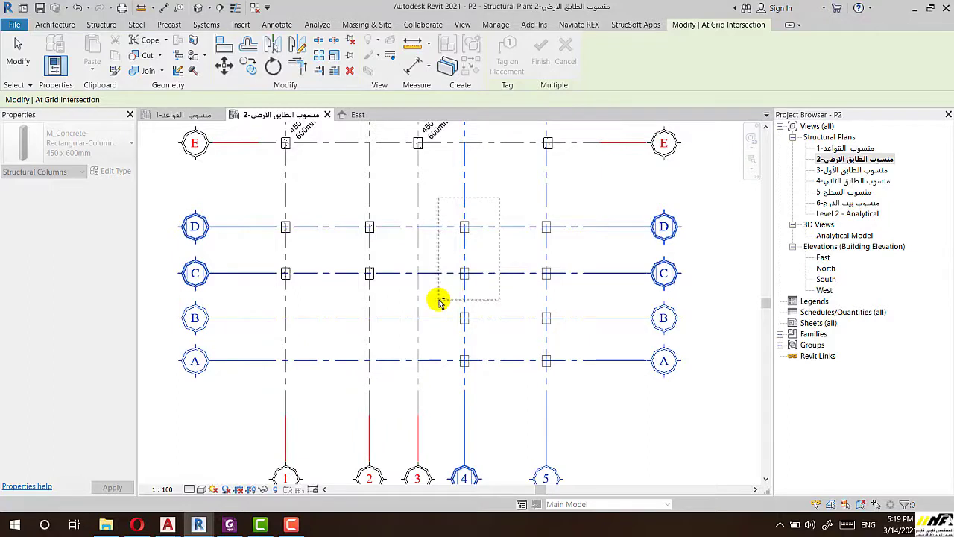
left_click_drag(440, 306, 439, 306)
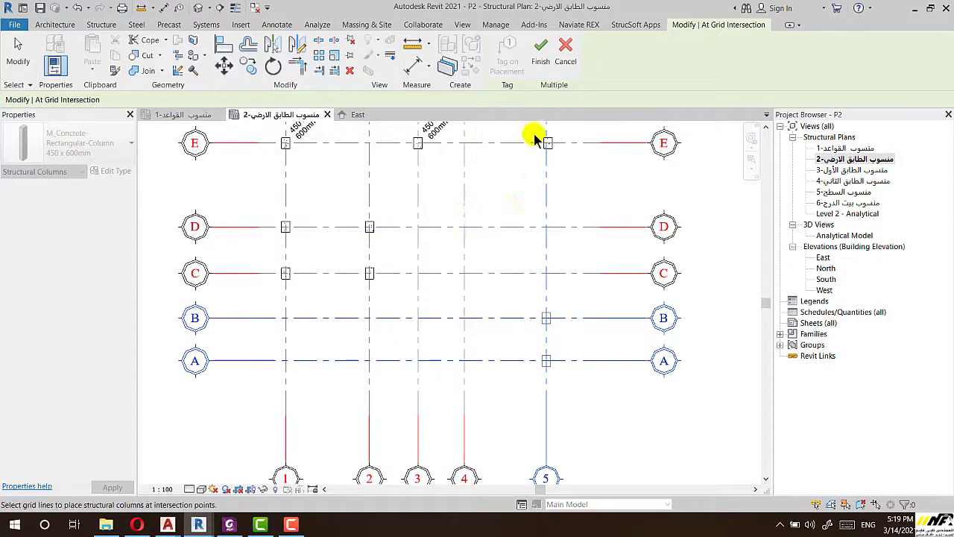
left_click(541, 63)
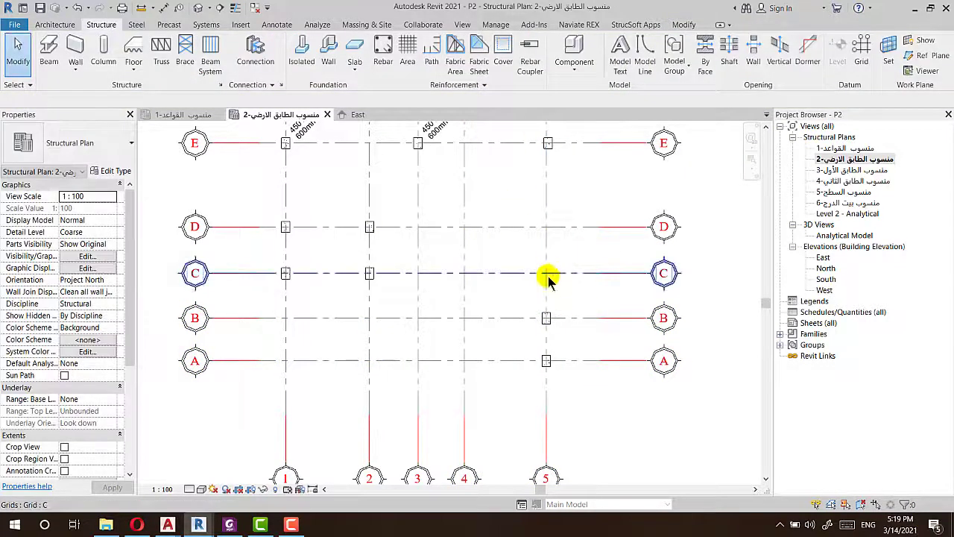
Place a single column with Rotate after placement, turn it 55 degrees, then exit the tool
left_click(104, 54)
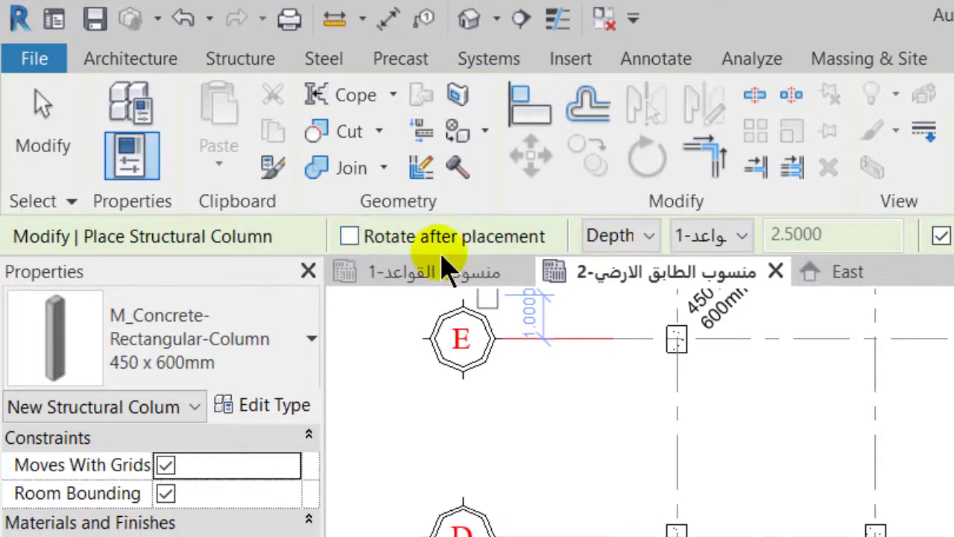
left_click(350, 236)
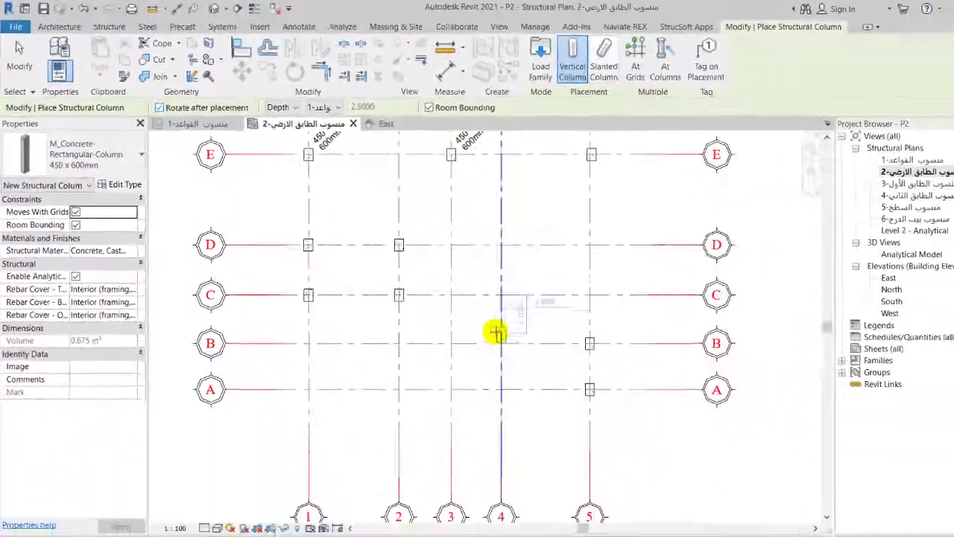
scroll(494, 330, "up", 3)
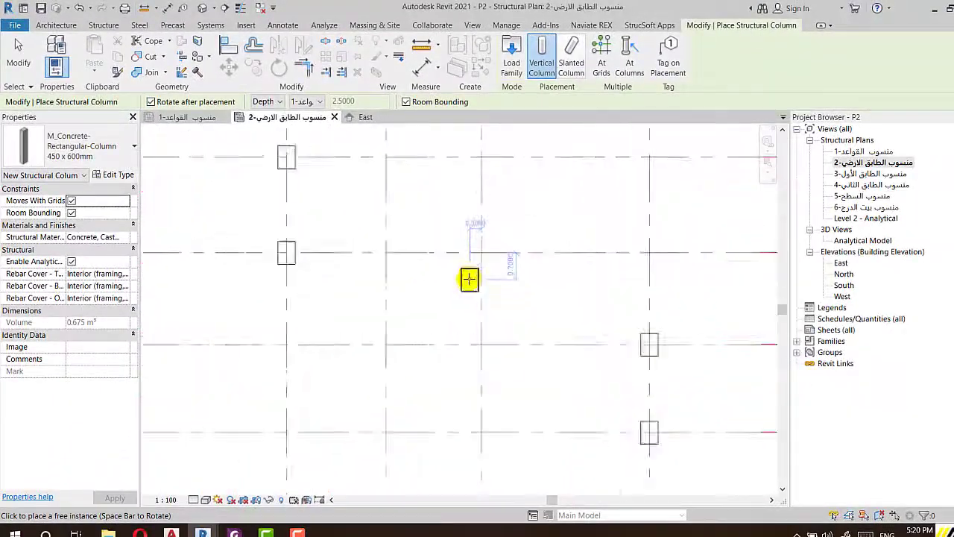
left_click(485, 244)
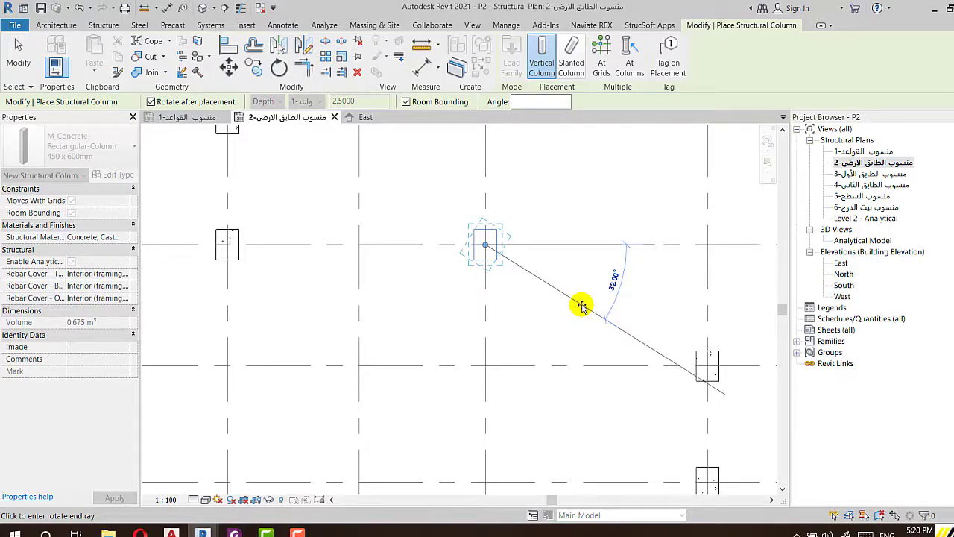
type("5")
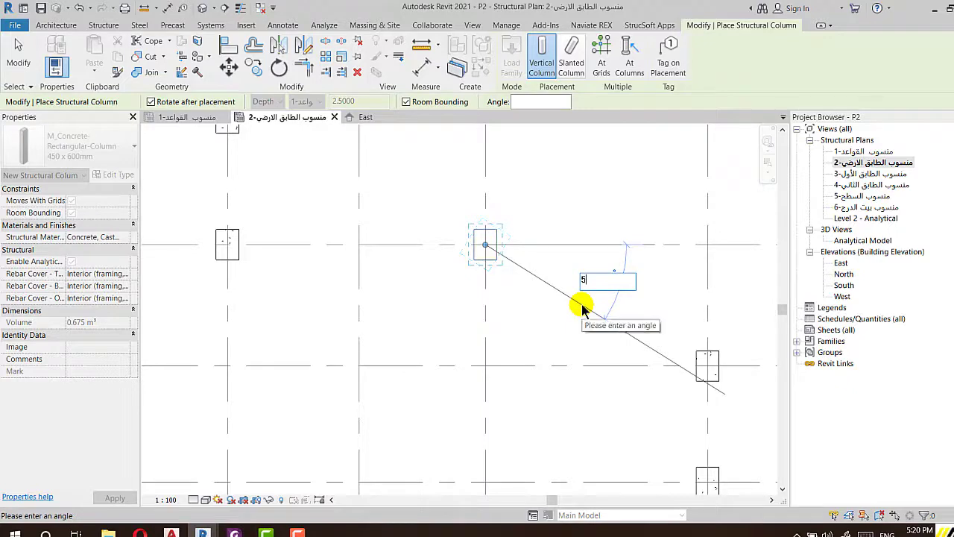
type("5")
key("Return")
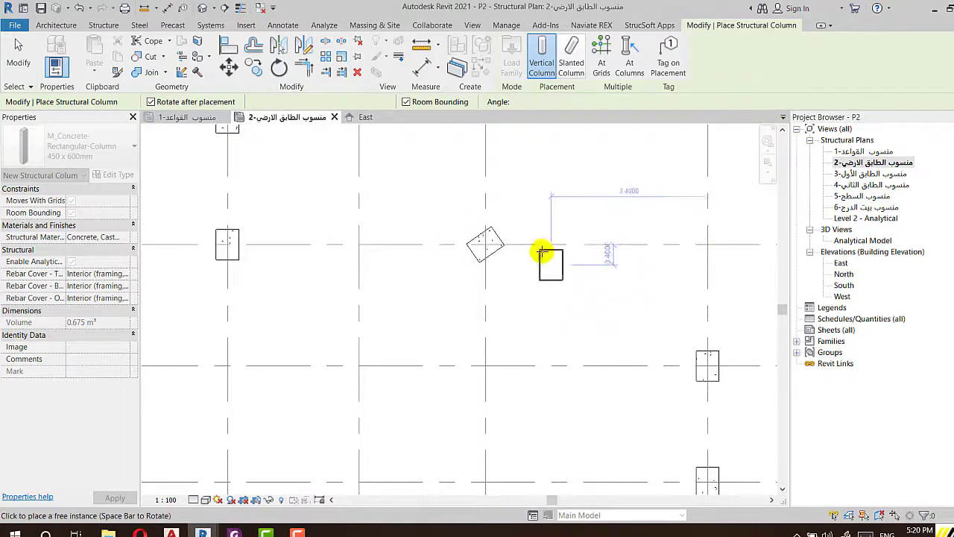
scroll(535, 270, "down", 3)
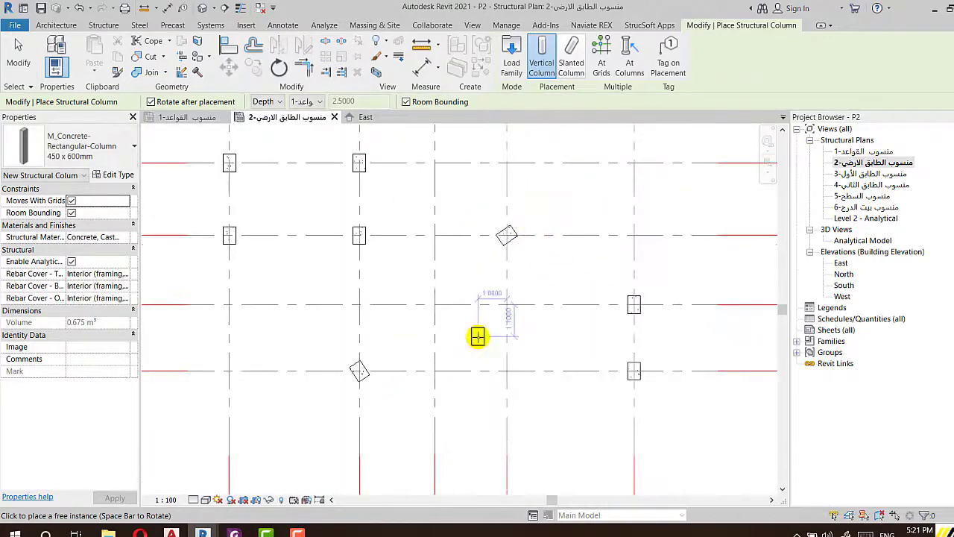
key("Escape")
key("Escape")
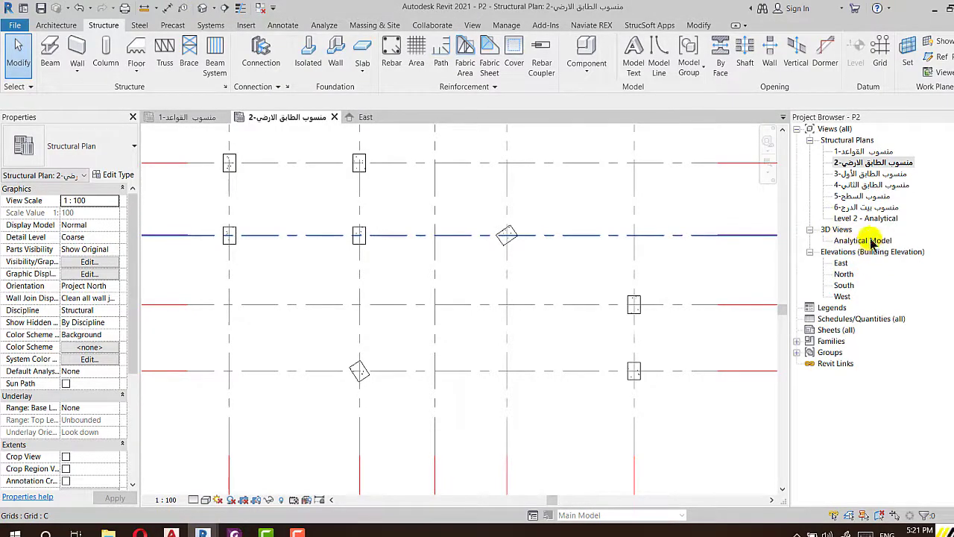
Open the Default 3D View of the placed columns
left_click(203, 9)
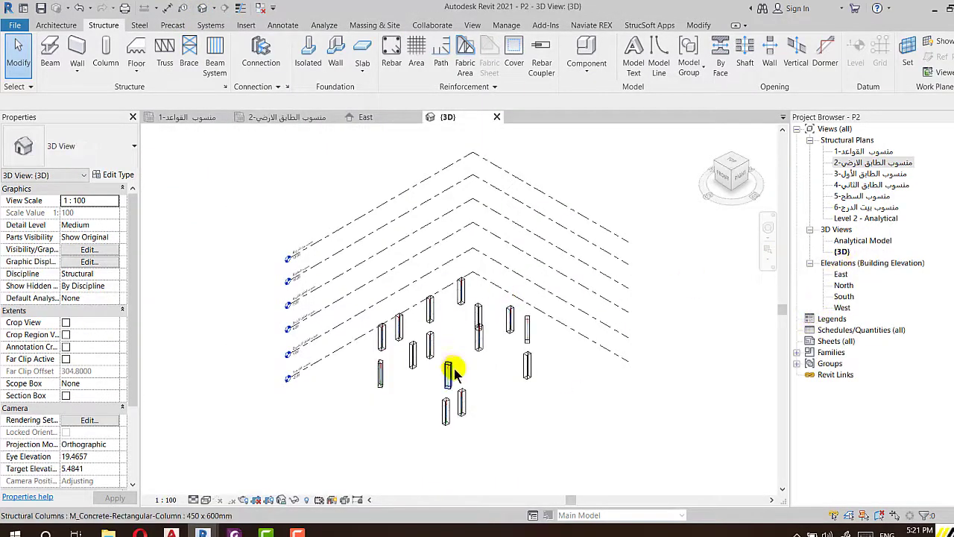
scroll(445, 375, "up", 2)
scroll(584, 395, "up", 3)
scroll(596, 360, "down", 3)
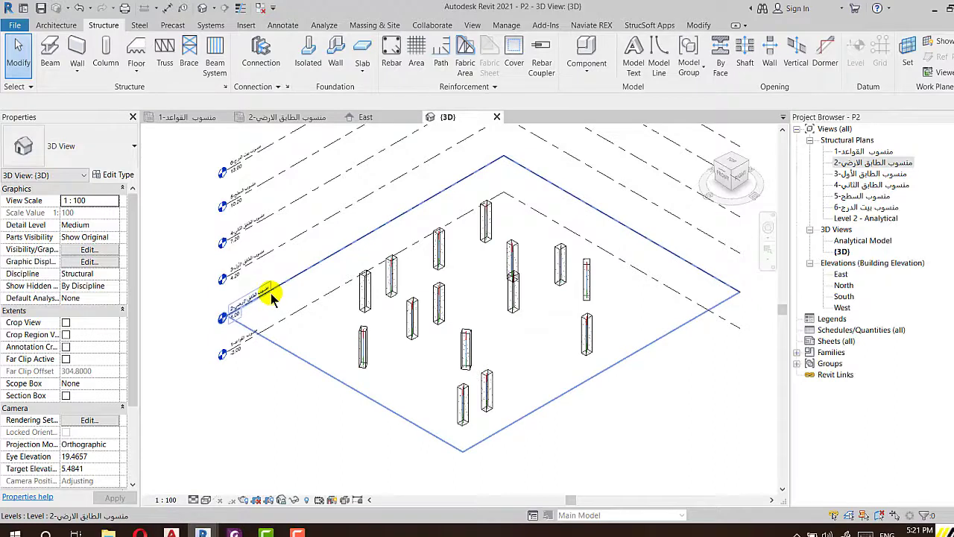
Set the 3D view's visual style to Realistic to show textured concrete
left_click(206, 503)
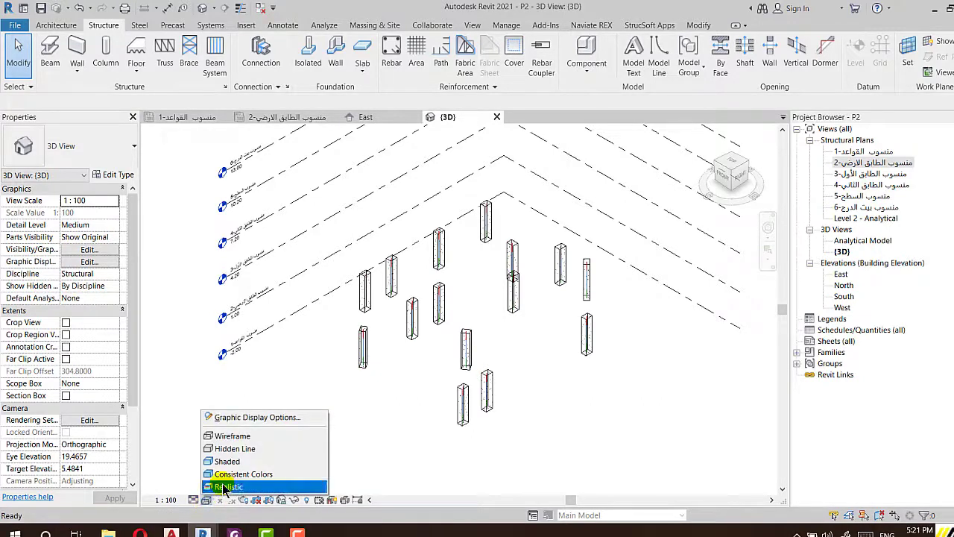
left_click(218, 488)
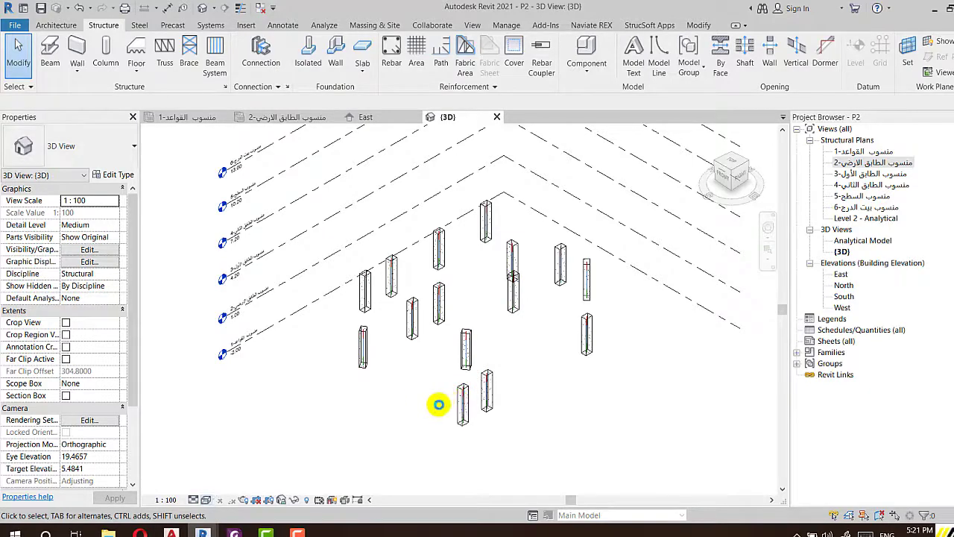
scroll(440, 410, "up", 5)
scroll(428, 422, "up", 3)
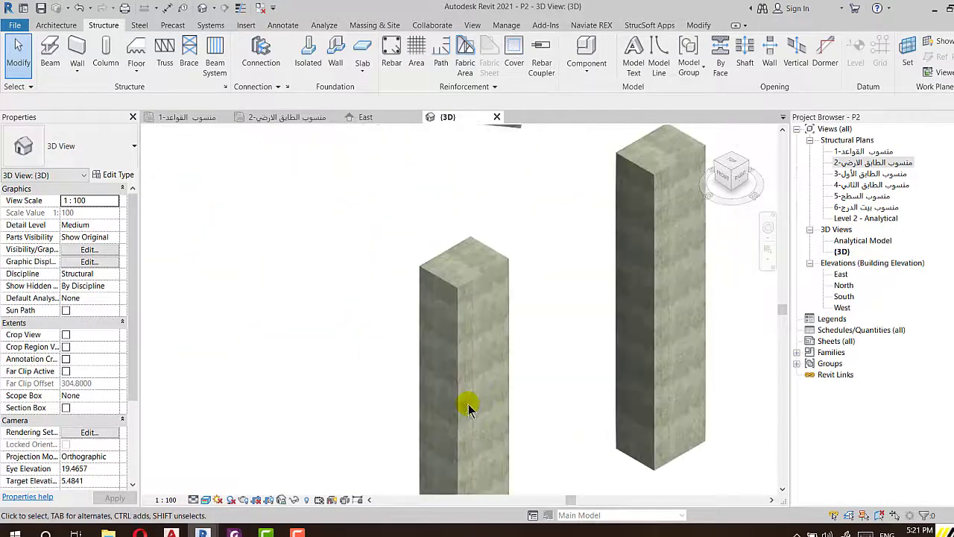
scroll(528, 393, "up", 2)
scroll(527, 394, "down", 3)
scroll(503, 375, "down", 2)
scroll(492, 356, "up", 2)
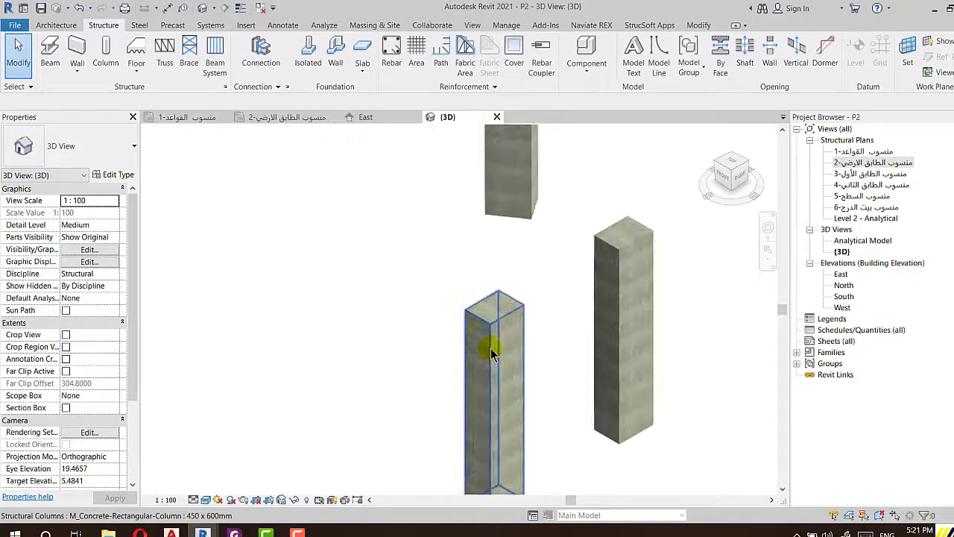
scroll(486, 336, "up", 1)
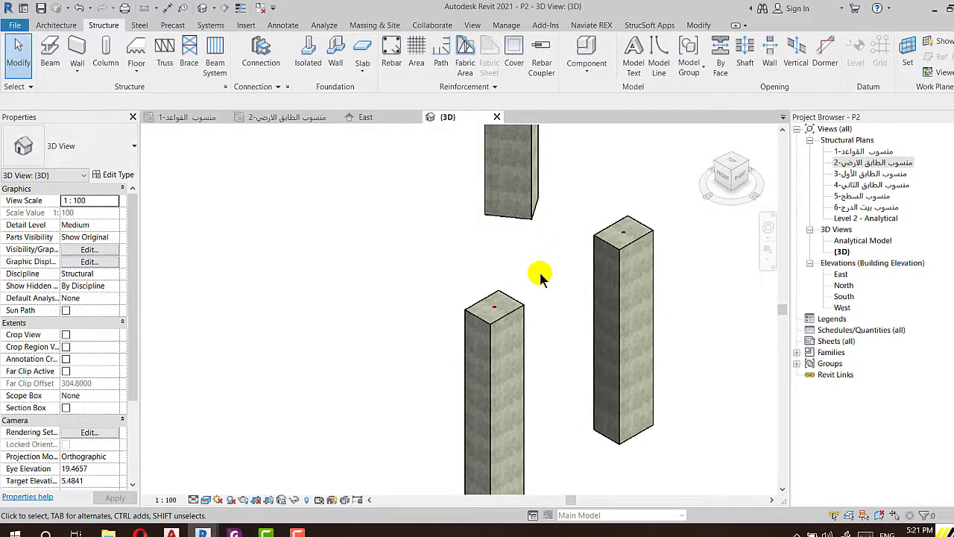
scroll(538, 279, "down", 4)
left_click(106, 53)
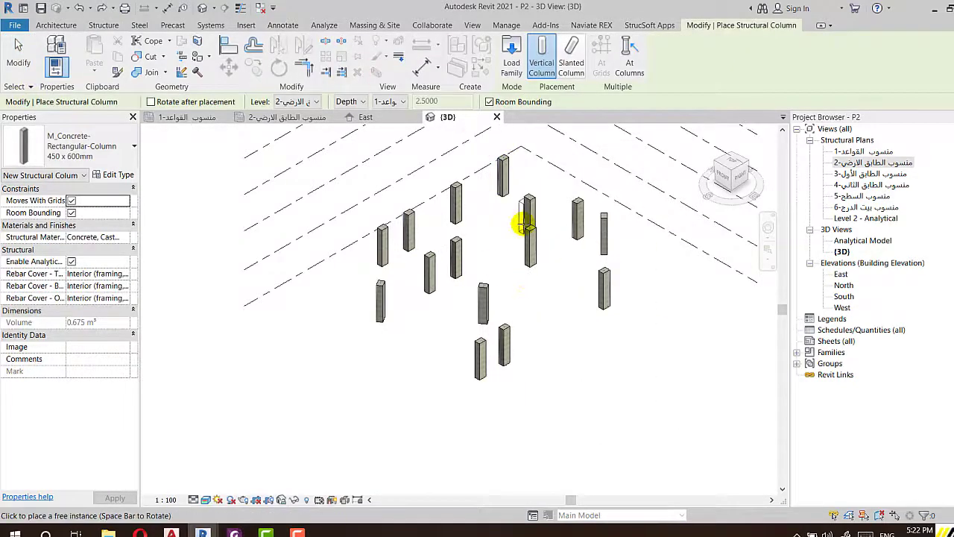
key("Escape")
key("Escape")
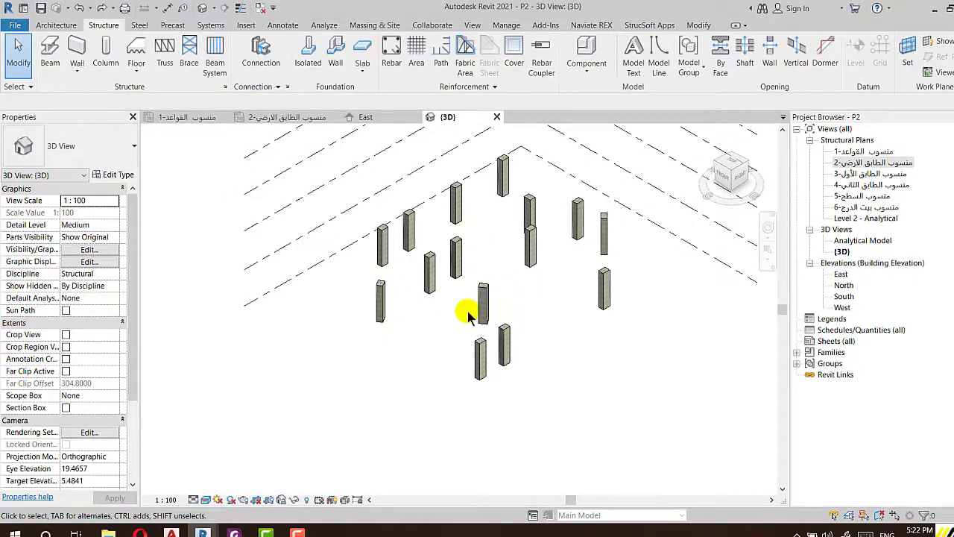
middle_click_drag(421, 342, 420, 348, "shift")
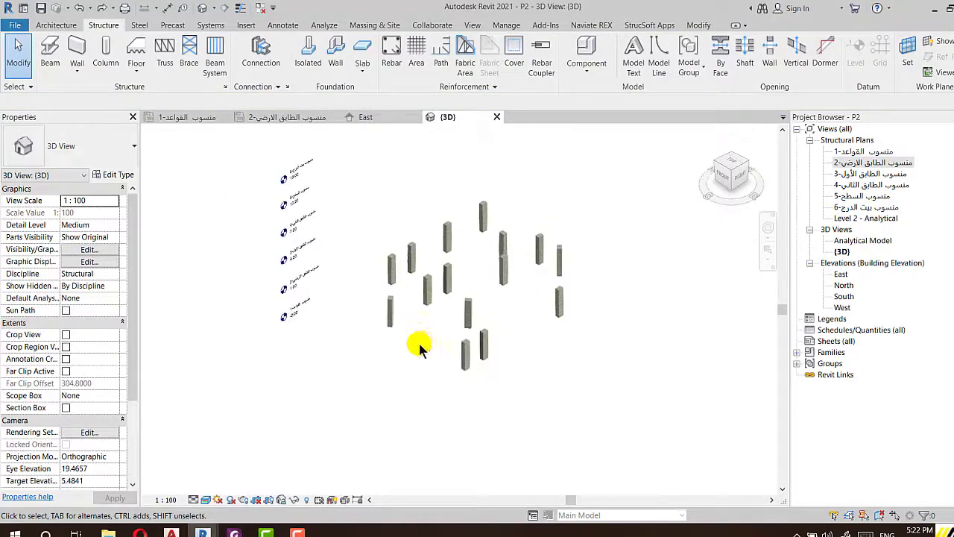
left_click(107, 62)
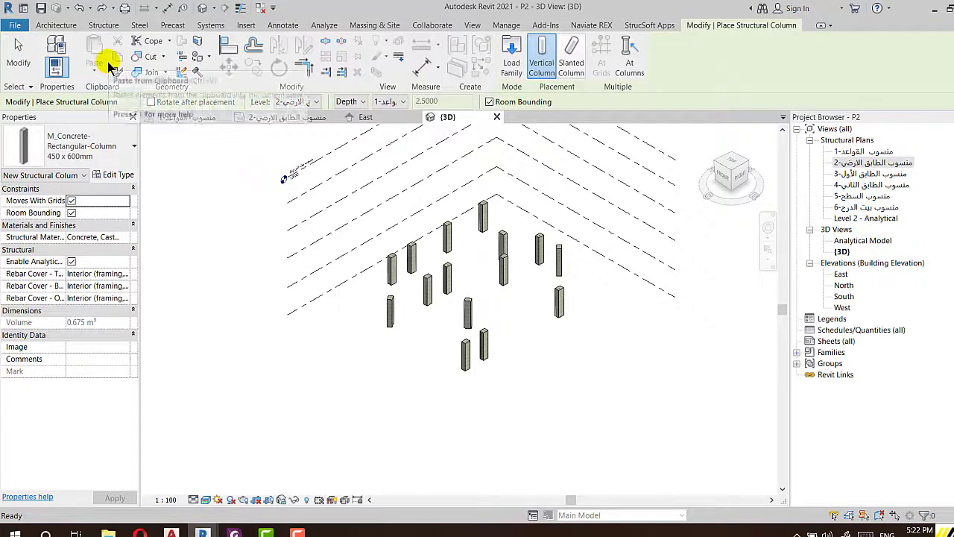
left_click(420, 246)
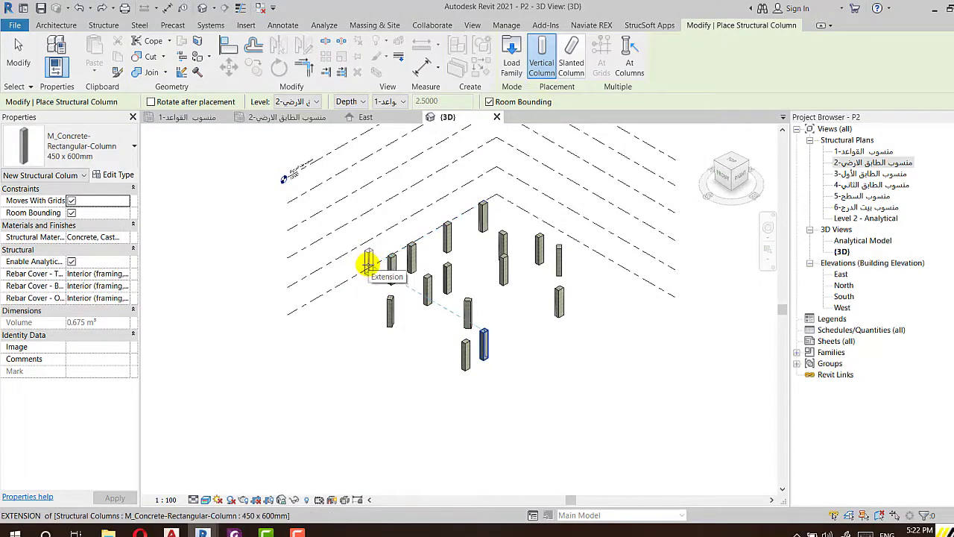
key("Escape")
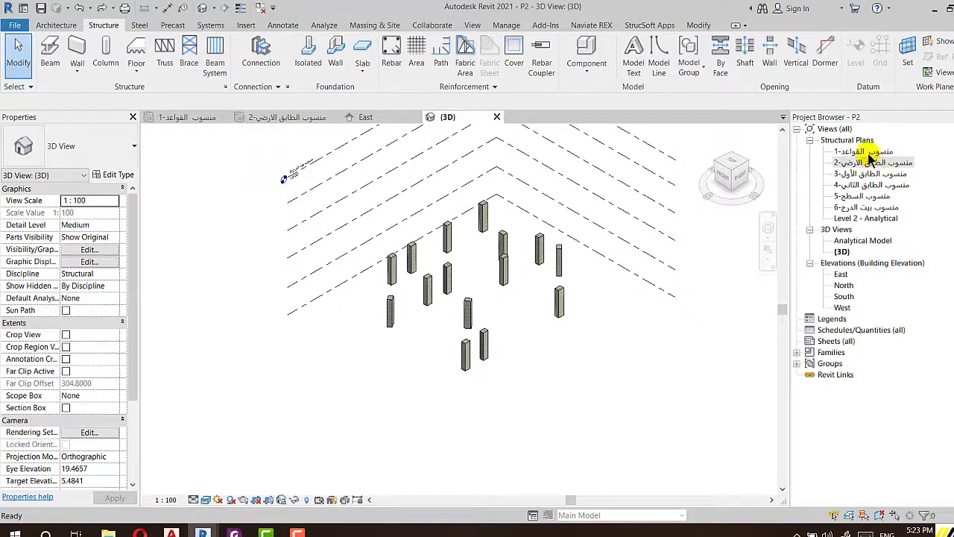
On the ground-floor plan, place a column at A/1 with Height set up to level 6
double_click(869, 164)
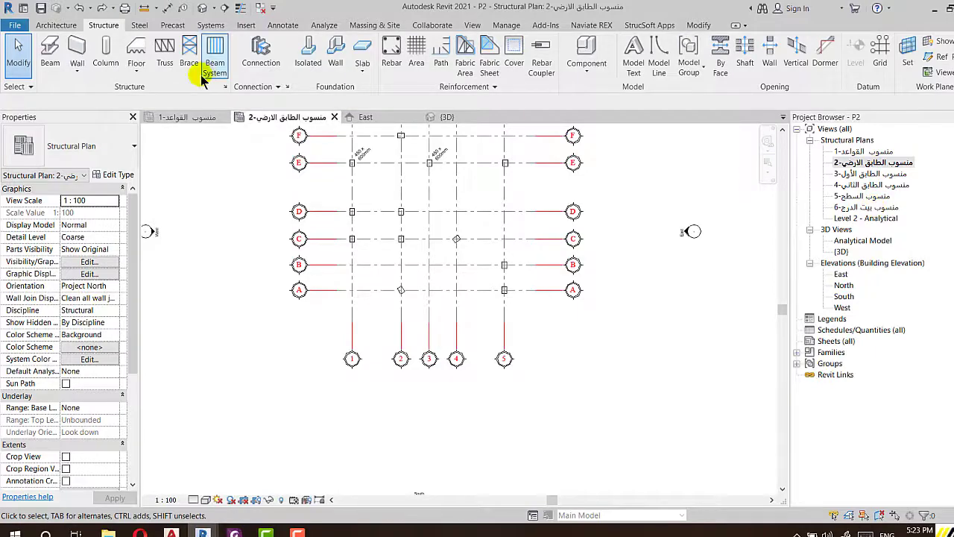
left_click(104, 63)
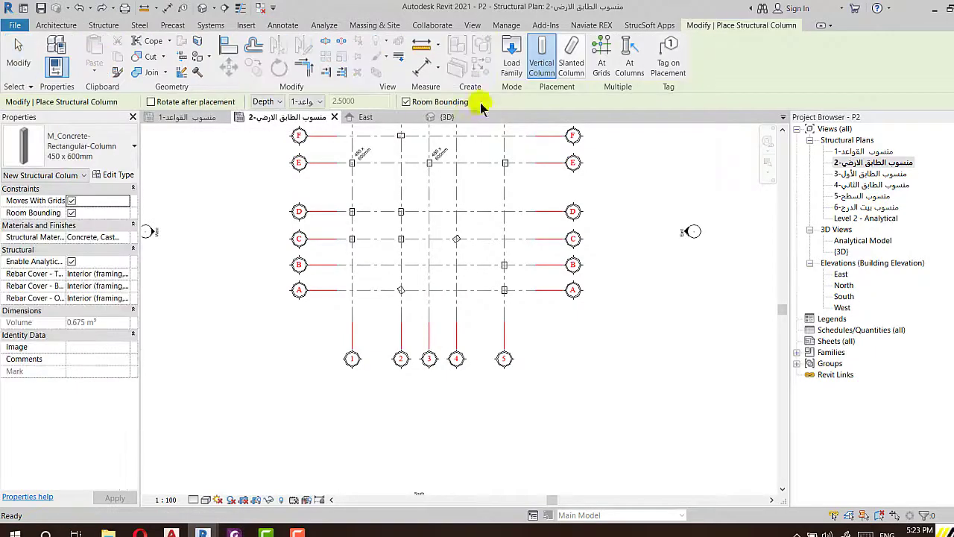
left_click(266, 104)
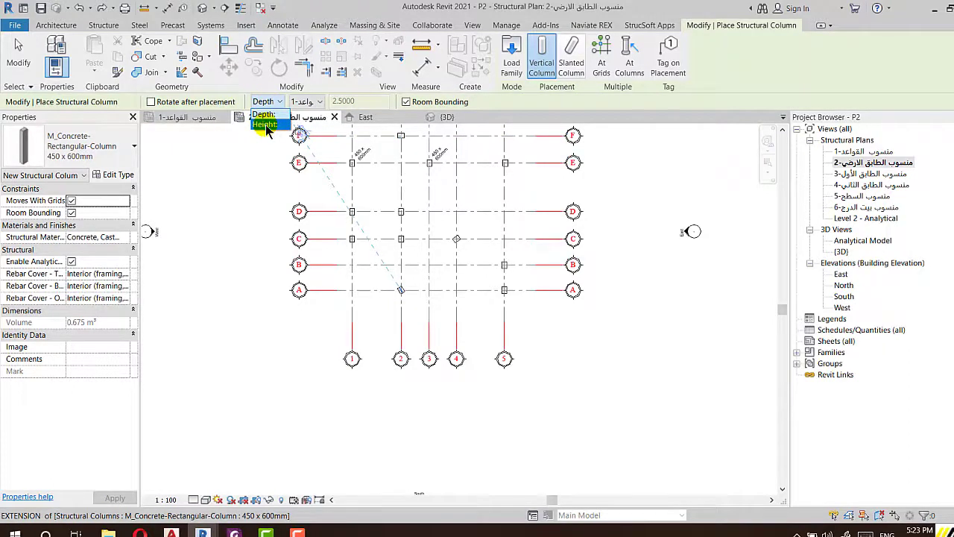
left_click(265, 125)
left_click(309, 102)
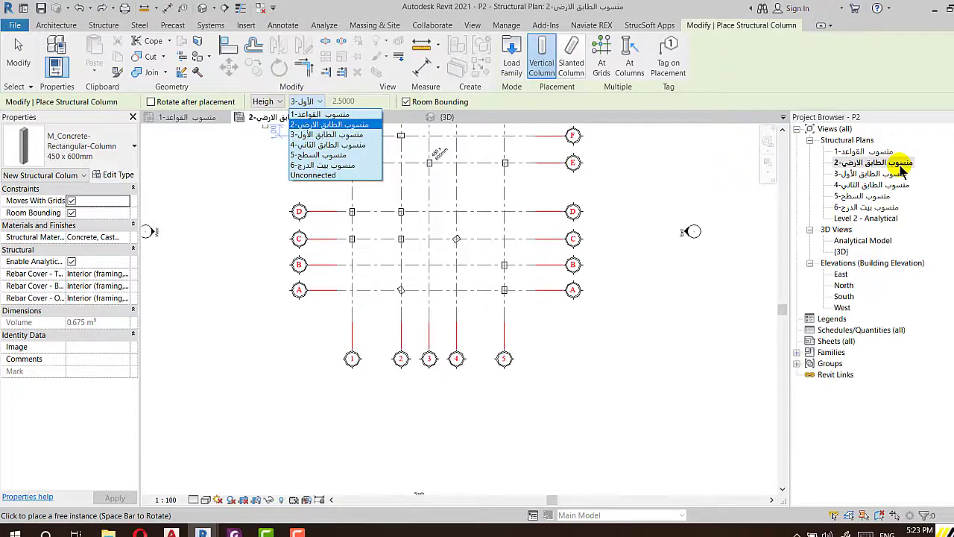
left_click(319, 165)
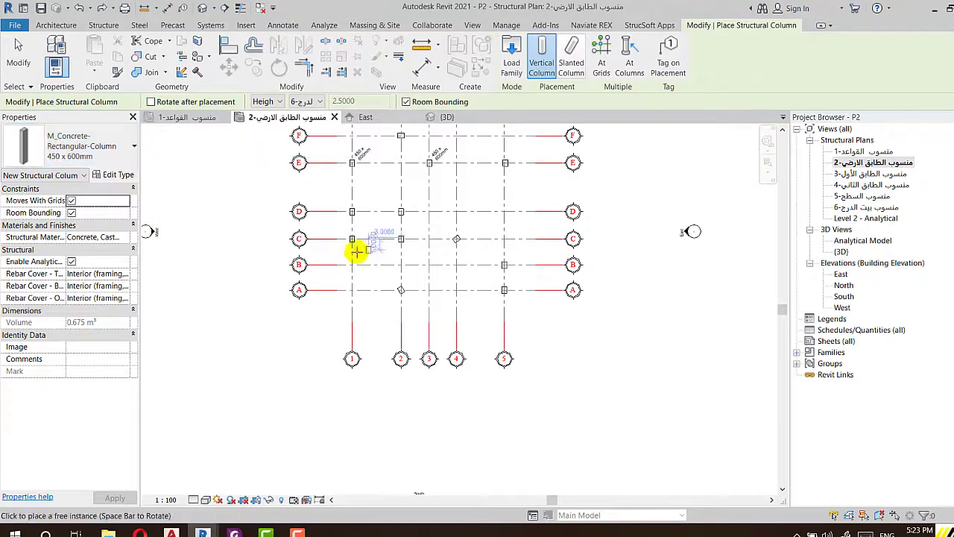
scroll(351, 290, "up", 3)
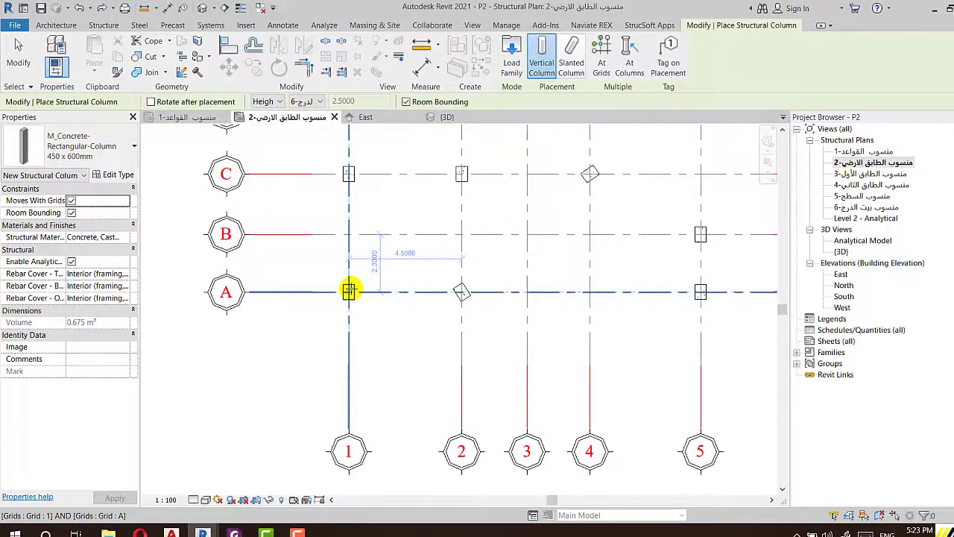
left_click(359, 291)
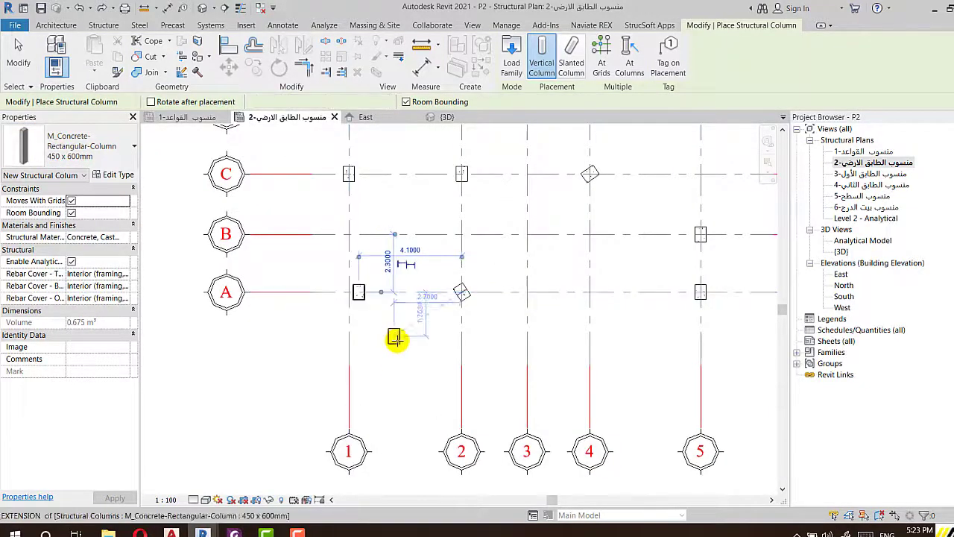
In the 3D view, end column placement and zoom to check the column reaches level 6
left_click(201, 9)
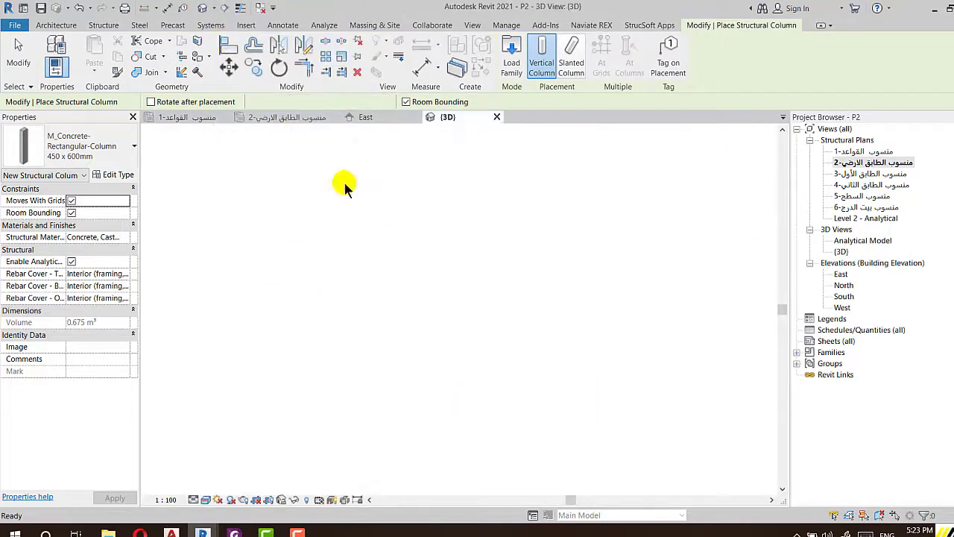
scroll(370, 272, "down", 3)
scroll(370, 272, "up", 3)
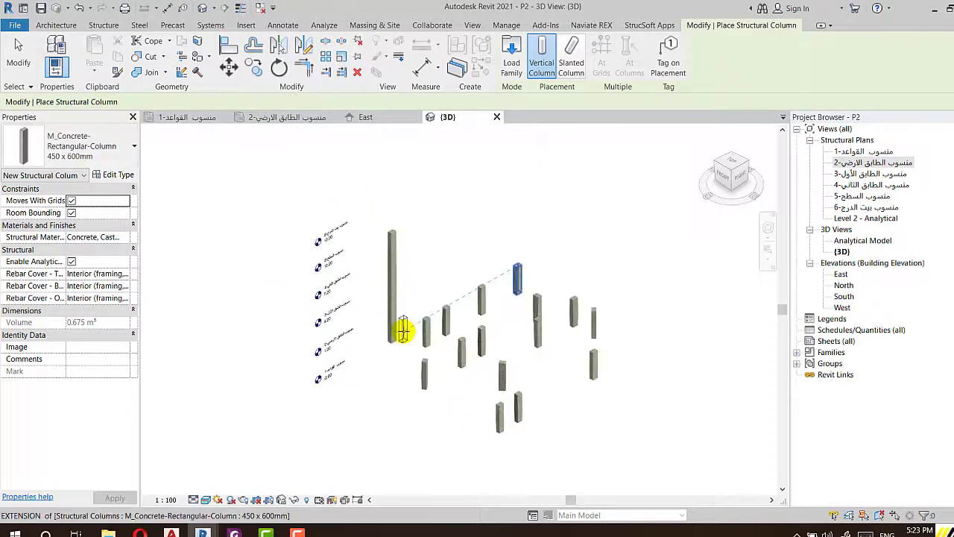
key("Escape")
key("Escape")
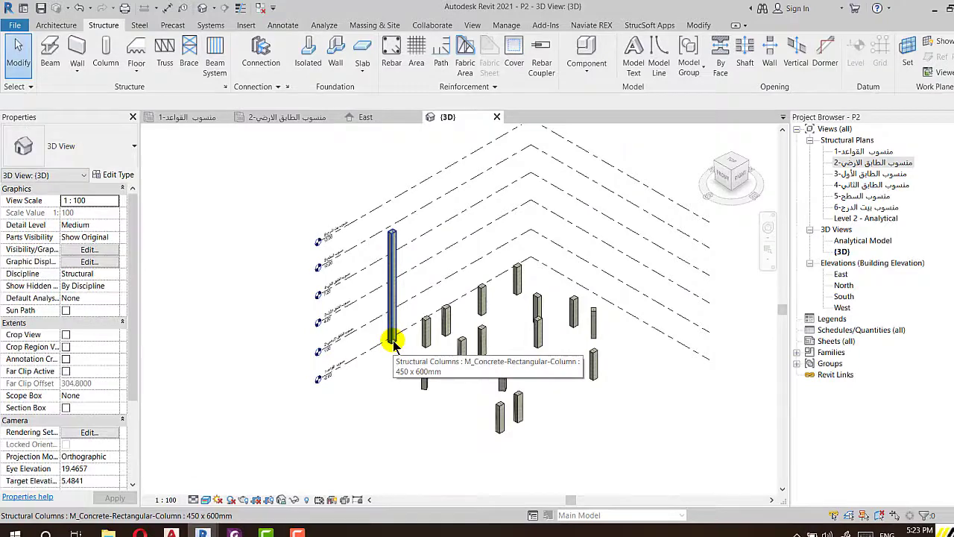
scroll(365, 213, "up", 3)
scroll(336, 214, "up", 2)
scroll(337, 230, "up", 2)
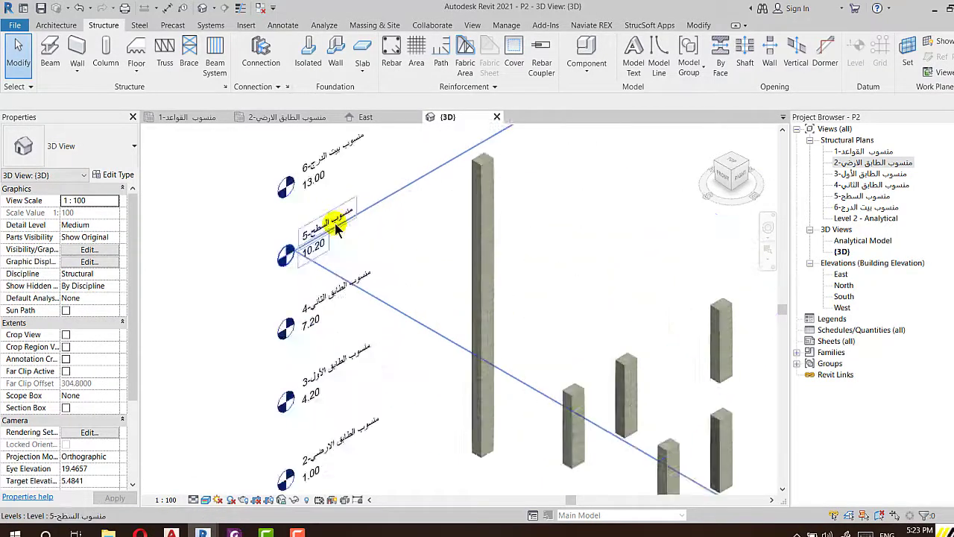
scroll(337, 230, "up", 1)
scroll(347, 266, "down", 5)
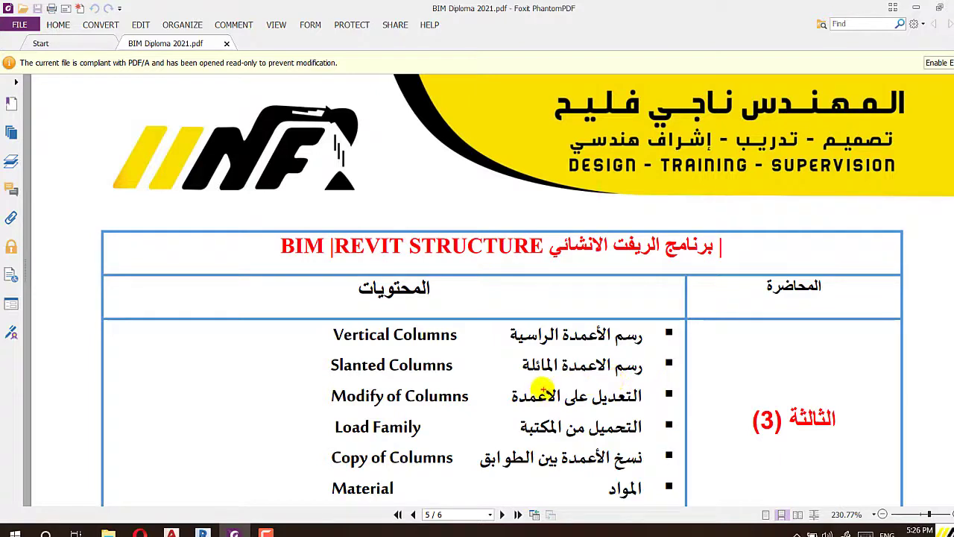
Underline the Slanted Columns topic in the BIM Diploma 2021 PDF, then return to Revit
left_click_drag(522, 378, 632, 382)
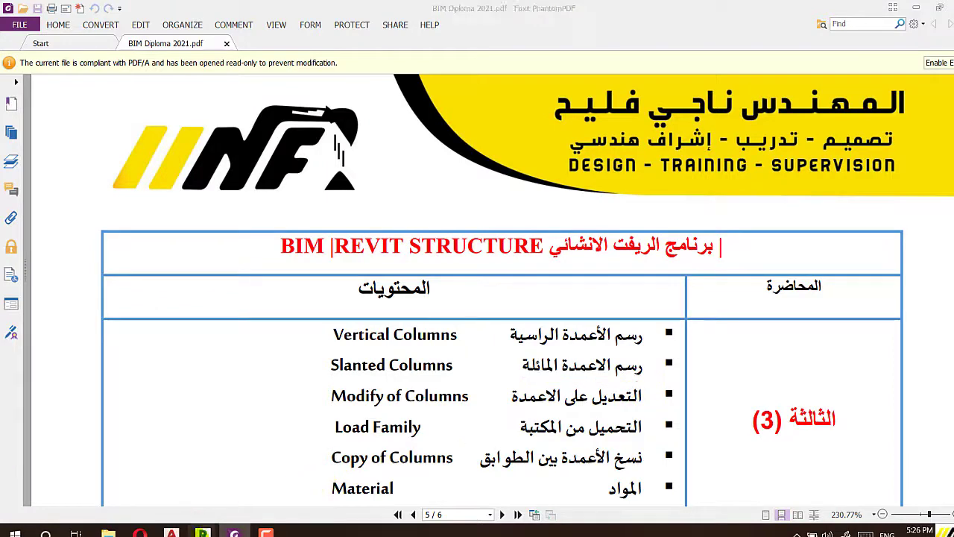
mouse_move(202, 531)
left_click(149, 511)
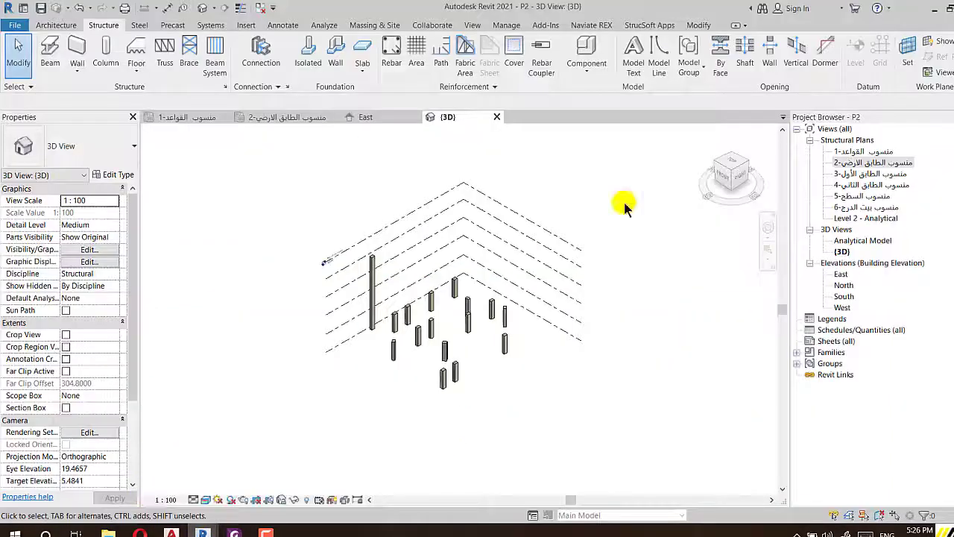
Review the existing concrete columns in the East elevation view
double_click(870, 164)
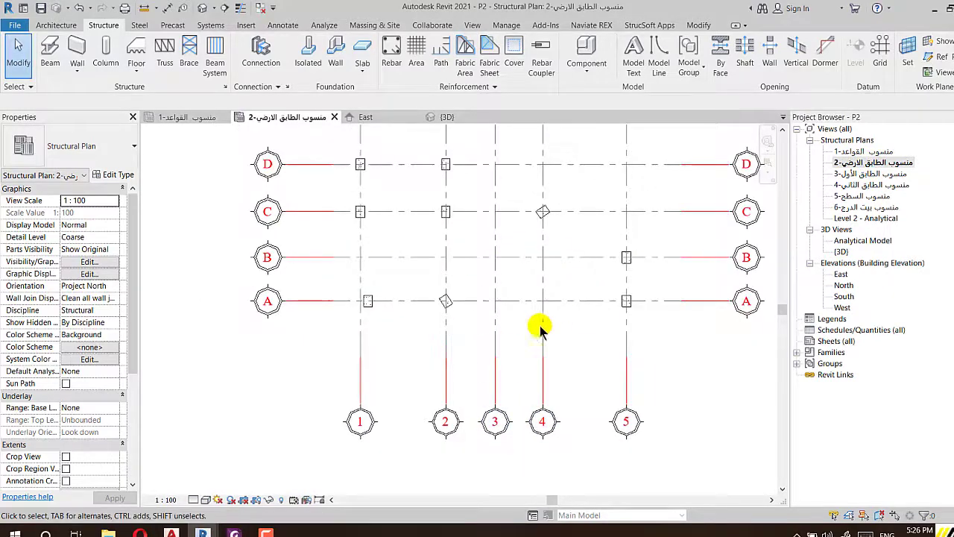
key("ctrl+Tab")
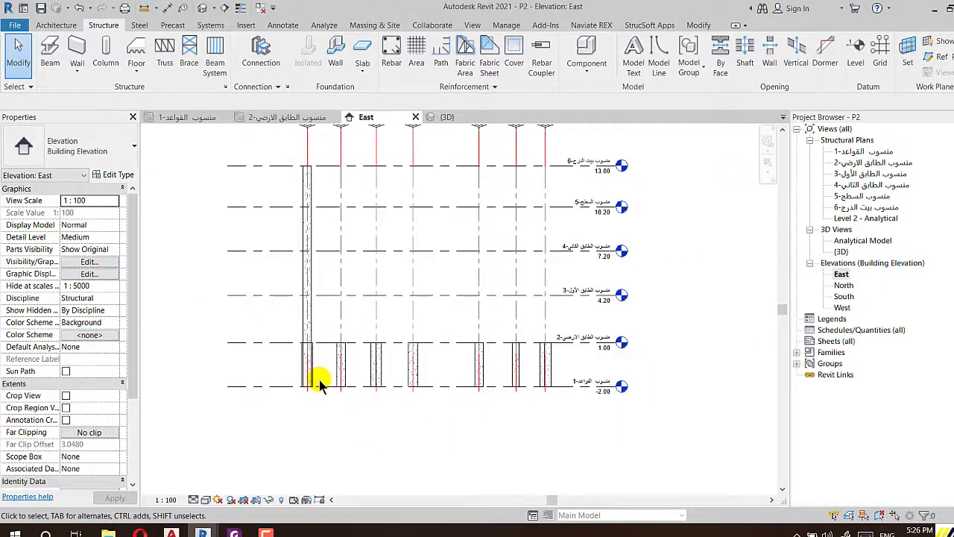
left_click_drag(305, 385, 324, 358)
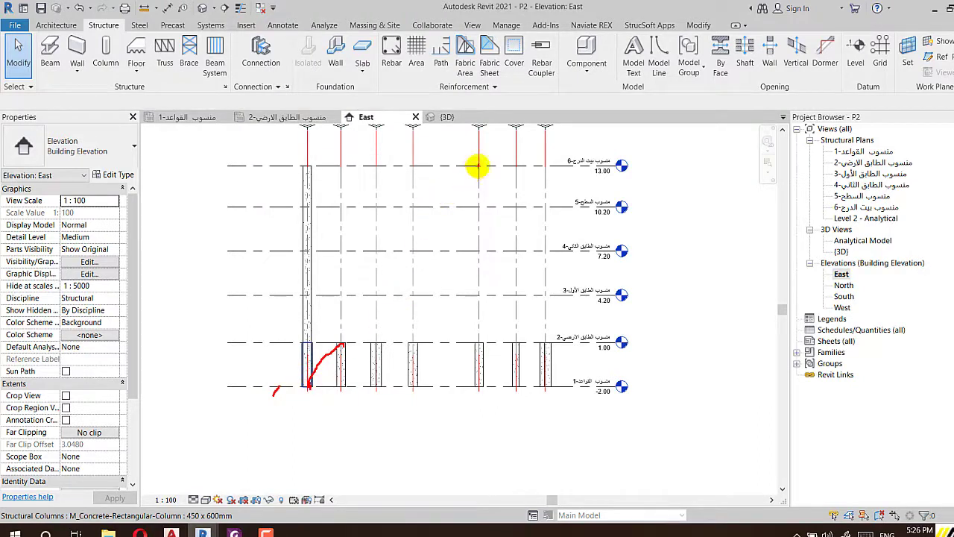
left_click_drag(478, 165, 466, 196)
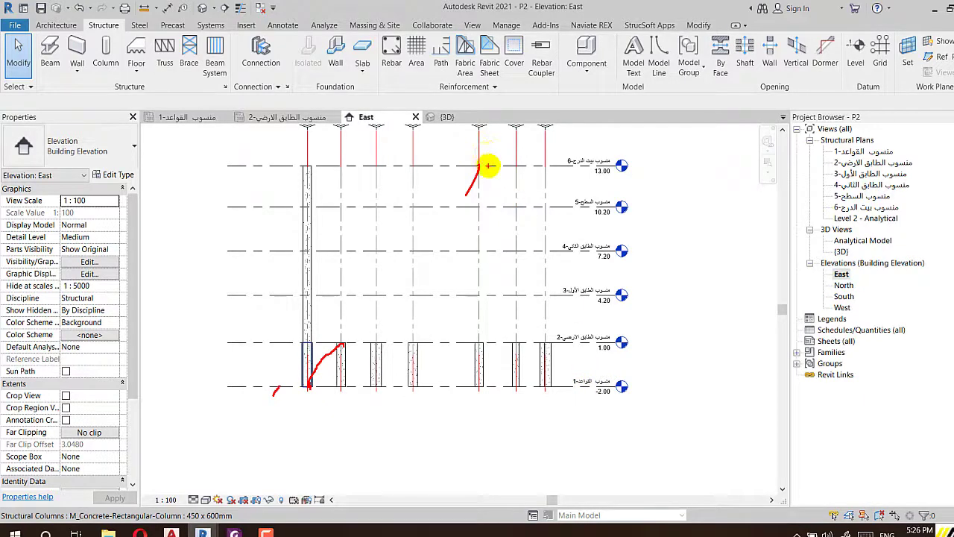
key("Escape")
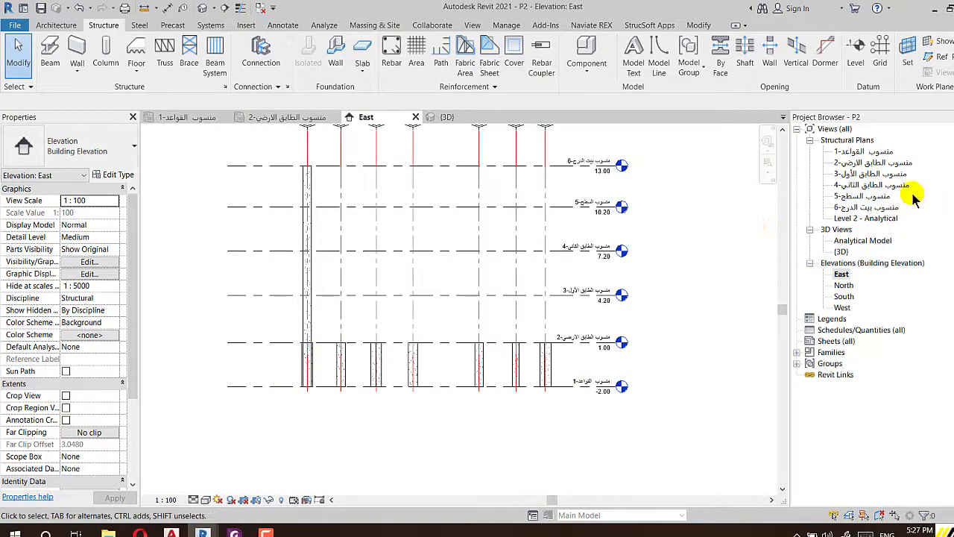
Reopen the ground-floor structural plan and zoom to show the whole grid
double_click(872, 162)
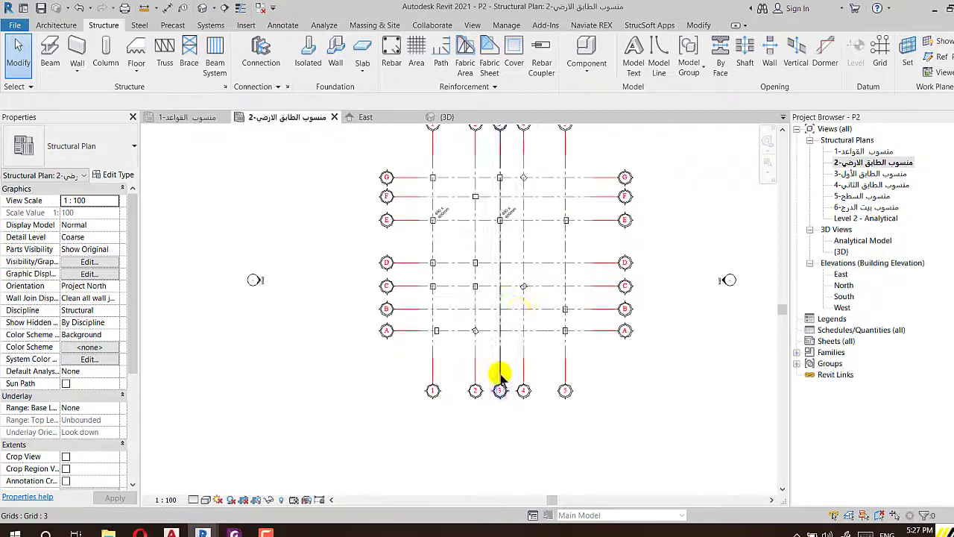
scroll(532, 202, "up", 3)
scroll(506, 368, "down", 2)
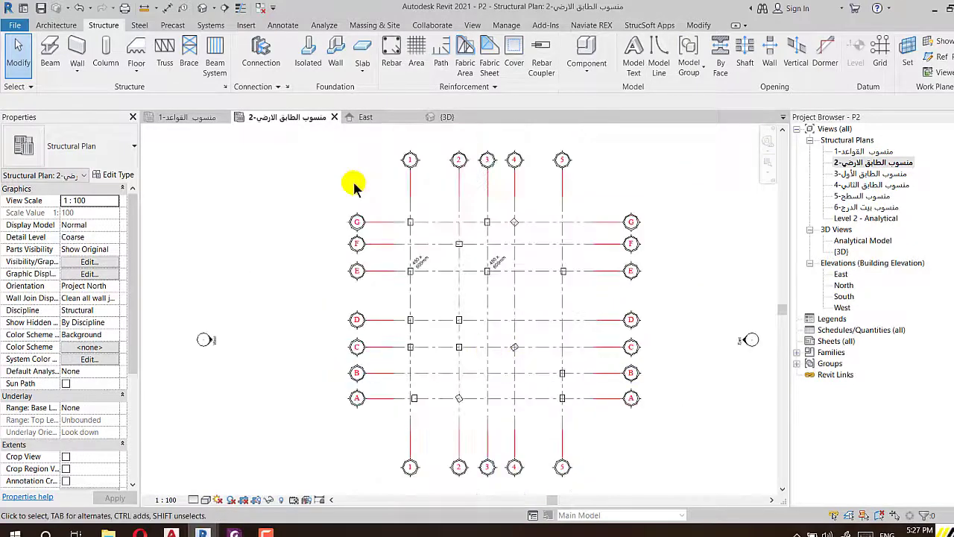
Set up a slanted structural column from level 1 (1st Click) to level 4 (2nd Click)
left_click(107, 51)
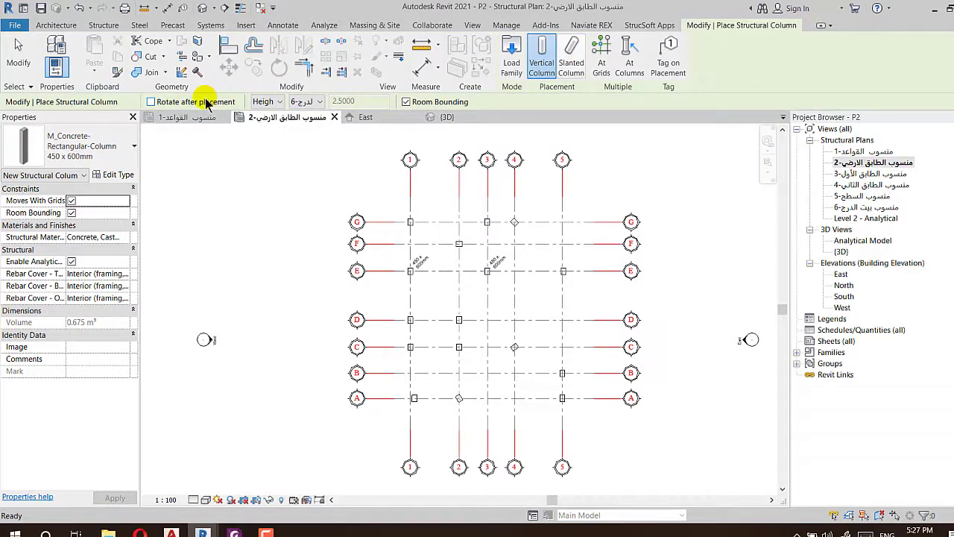
left_click(572, 68)
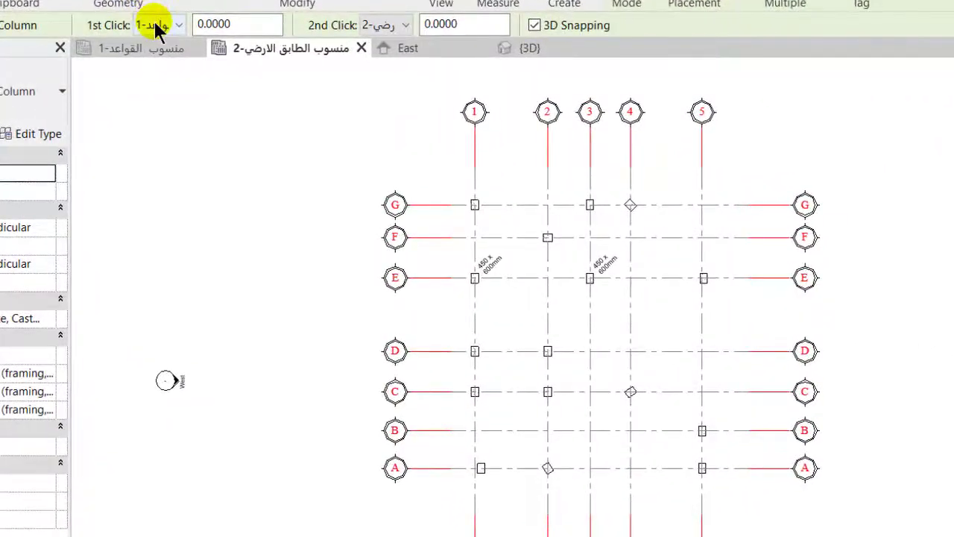
scroll(699, 434, "up", 2)
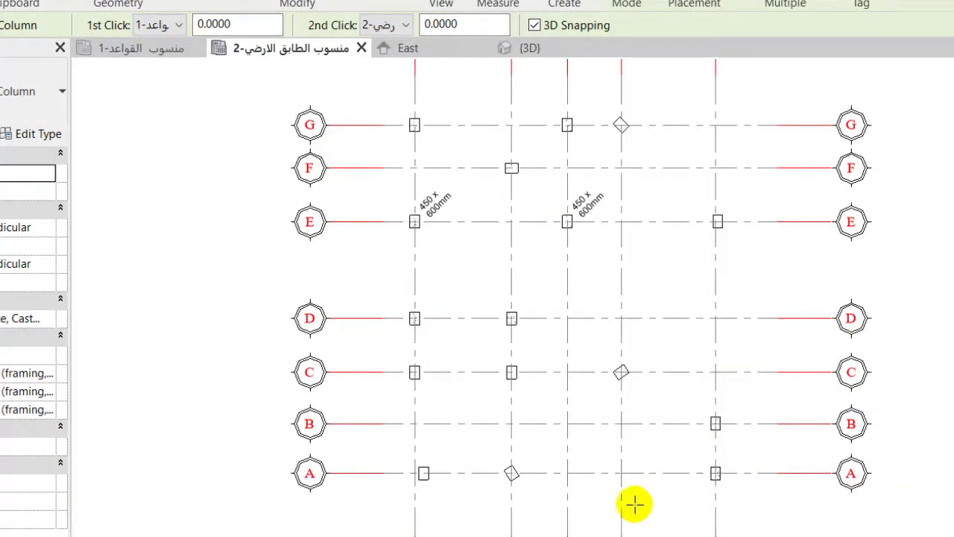
scroll(634, 505, "up", 1)
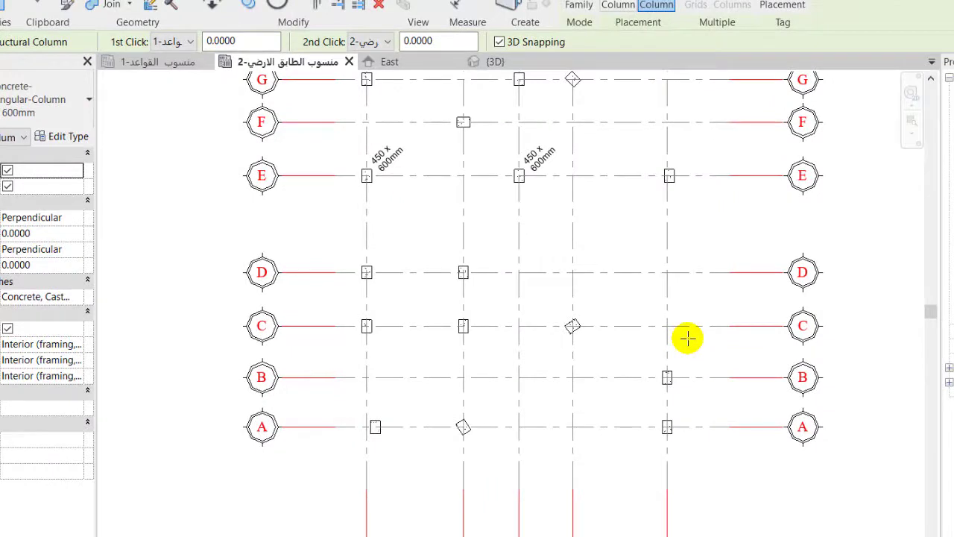
left_click(176, 44)
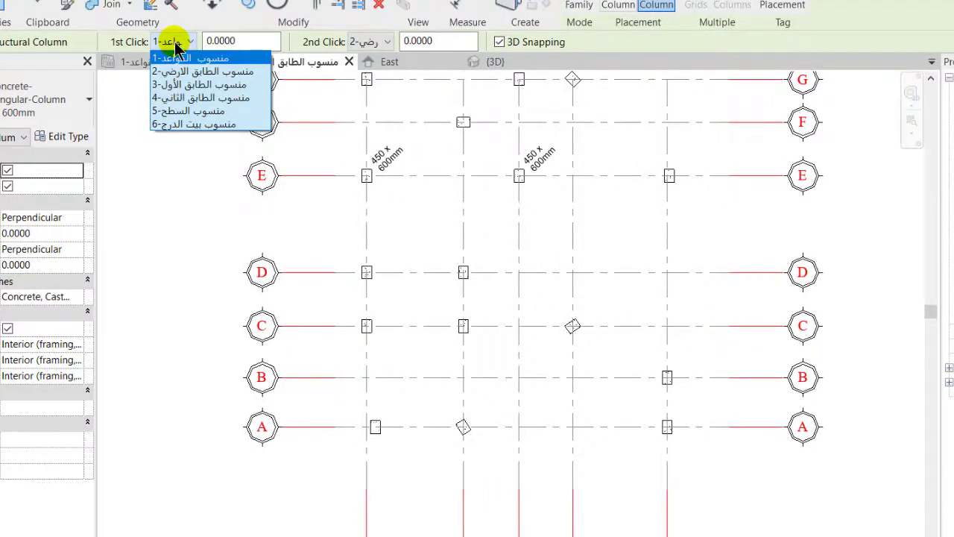
left_click(180, 71)
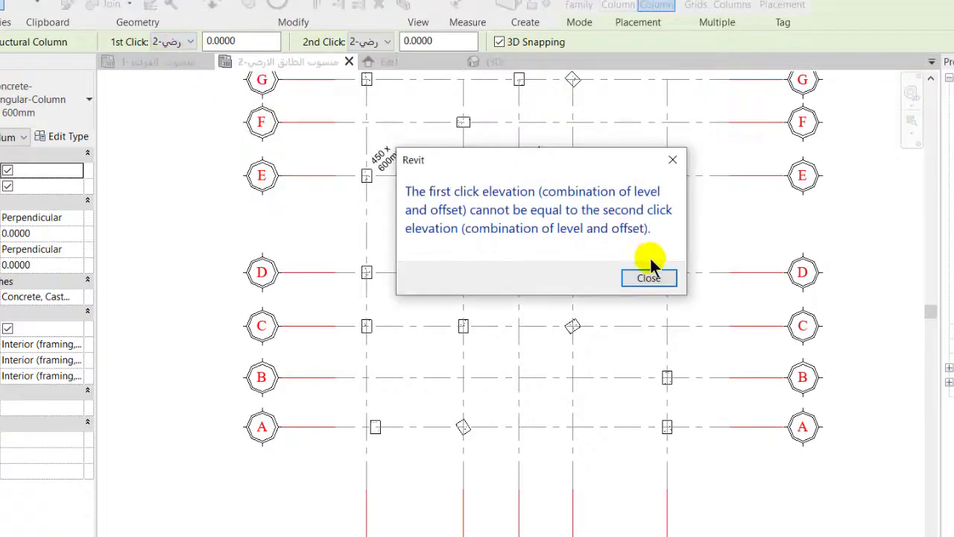
left_click(645, 280)
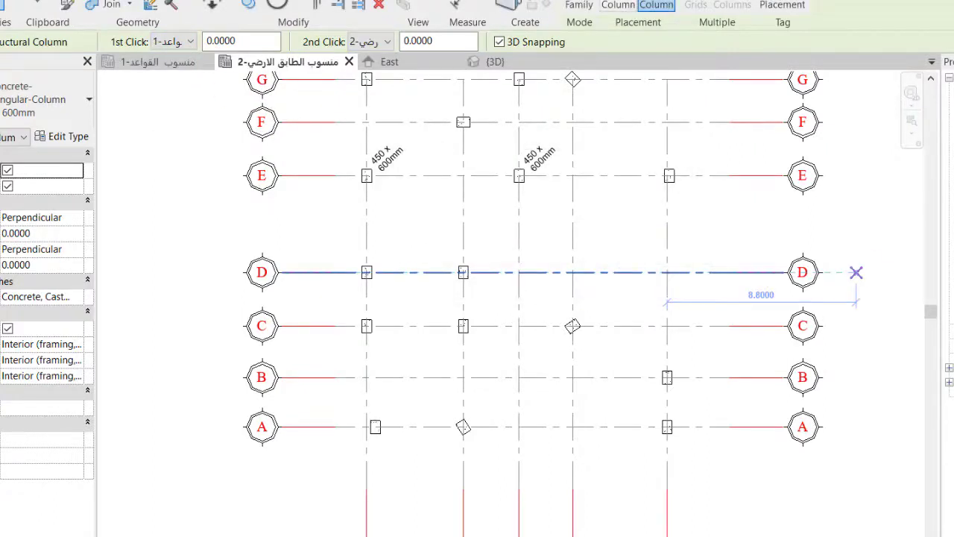
left_click(369, 42)
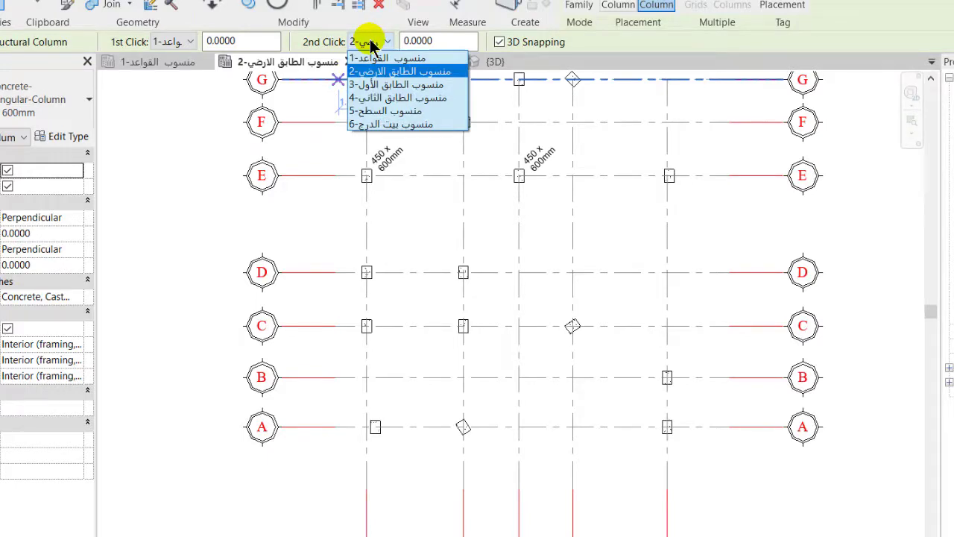
left_click(386, 103)
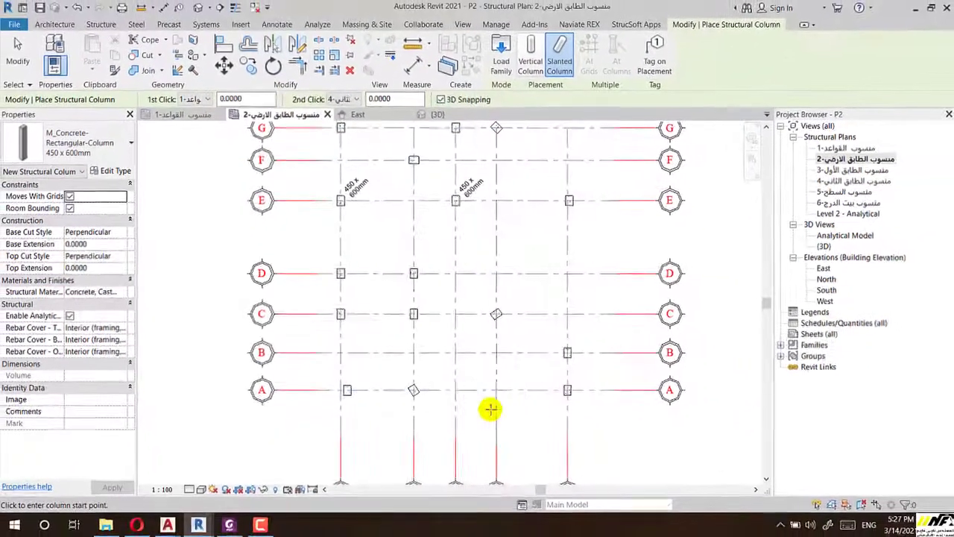
Place the 450 x 600mm slanted column from grid A/3 to the A/5 column and view it in 3D
scroll(500, 273, "up", 1)
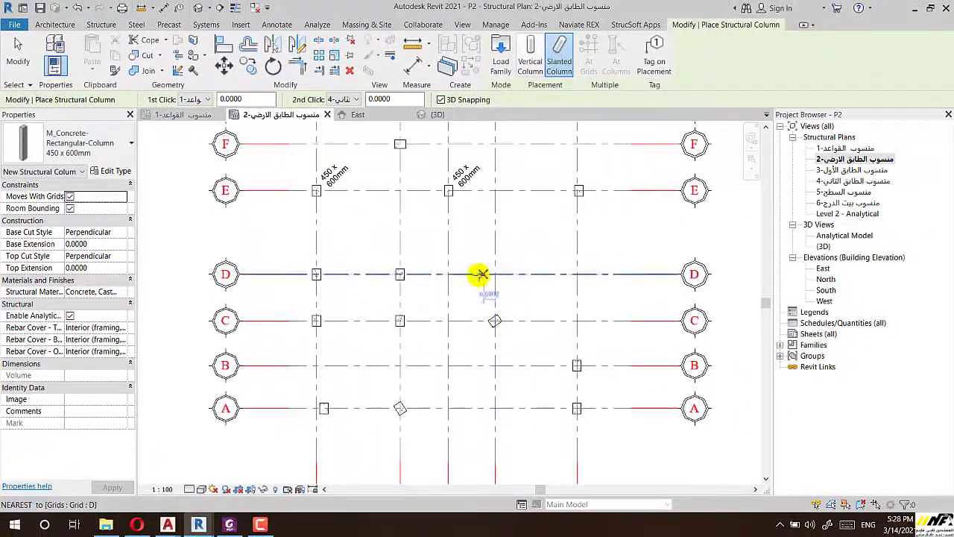
left_click(447, 407)
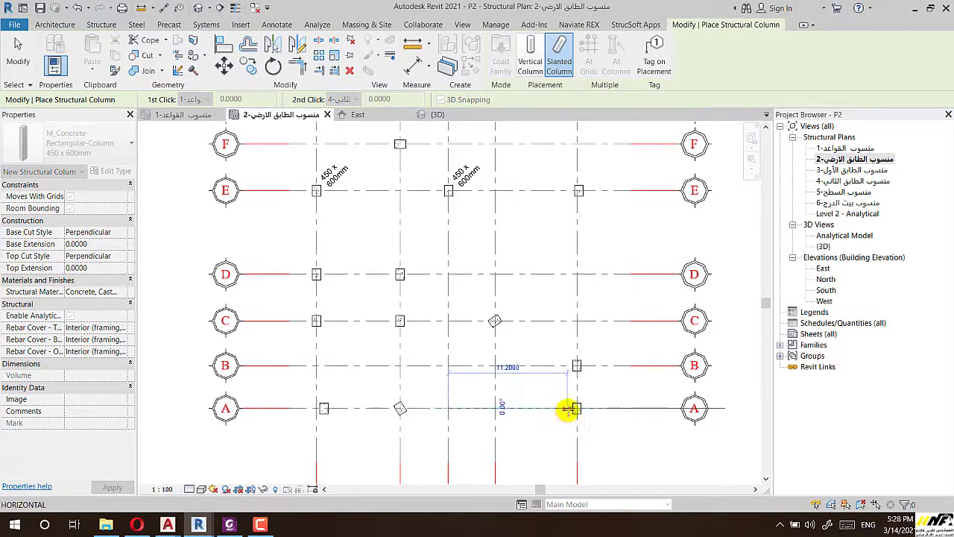
scroll(442, 432, "up", 2)
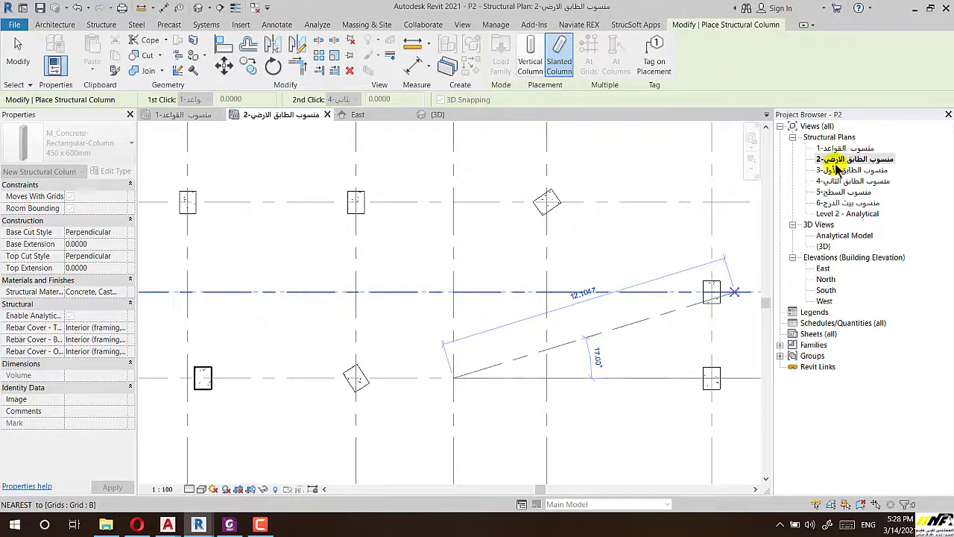
scroll(622, 362, "up", 1)
scroll(709, 384, "up", 1)
scroll(675, 366, "up", 1)
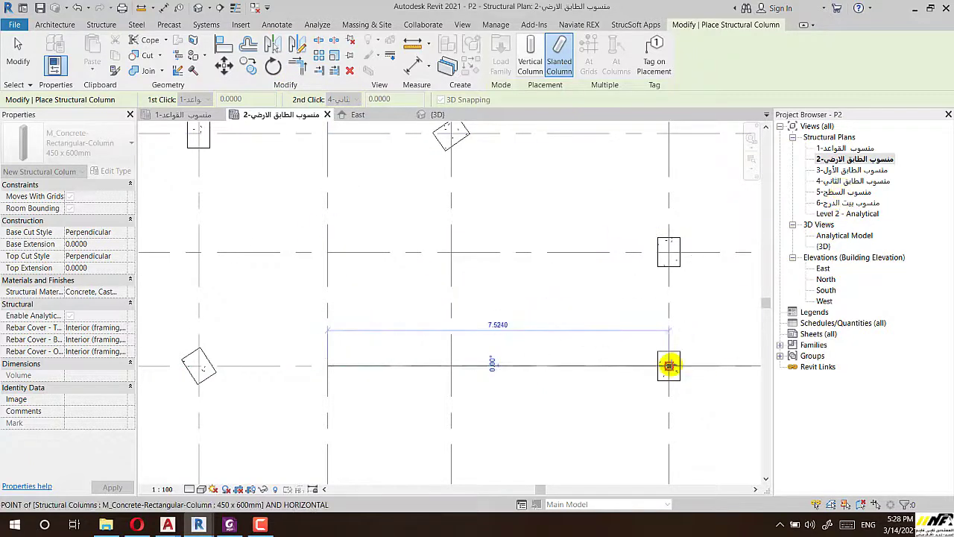
left_click(669, 365)
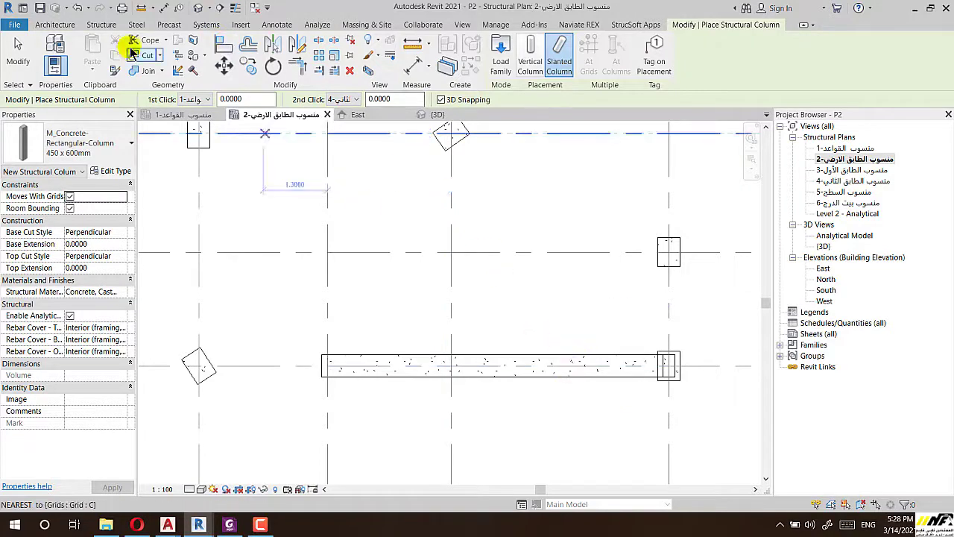
left_click(198, 8)
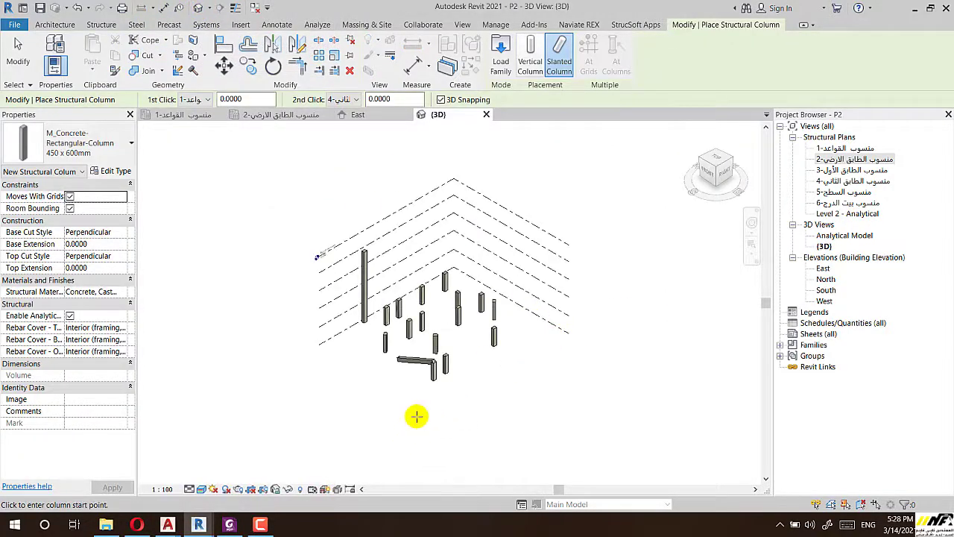
End column placement, then orbit and zoom in on the slanted column in 3D
key("Escape")
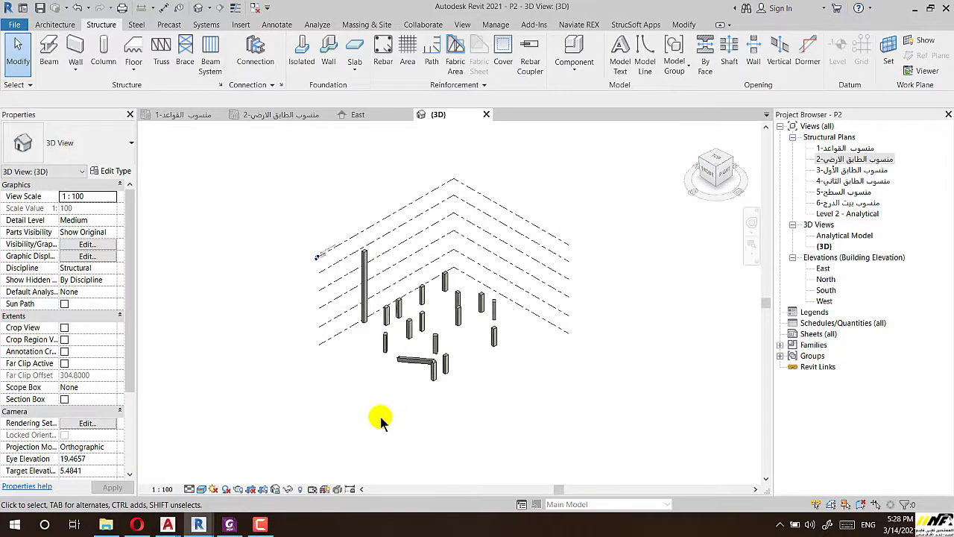
middle_click_drag(381, 421, 451, 377, "shift")
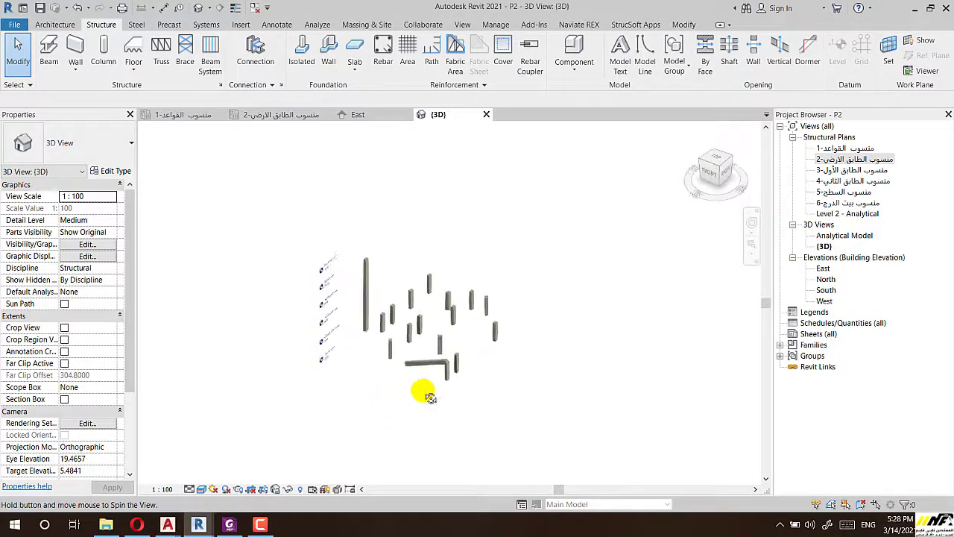
scroll(451, 376, "up", 5)
scroll(469, 362, "up", 1)
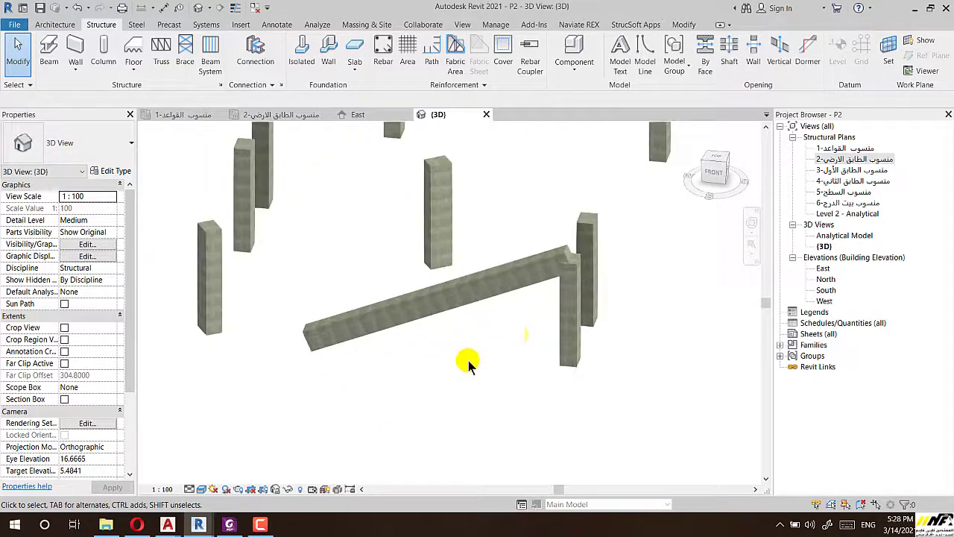
scroll(520, 335, "up", 1)
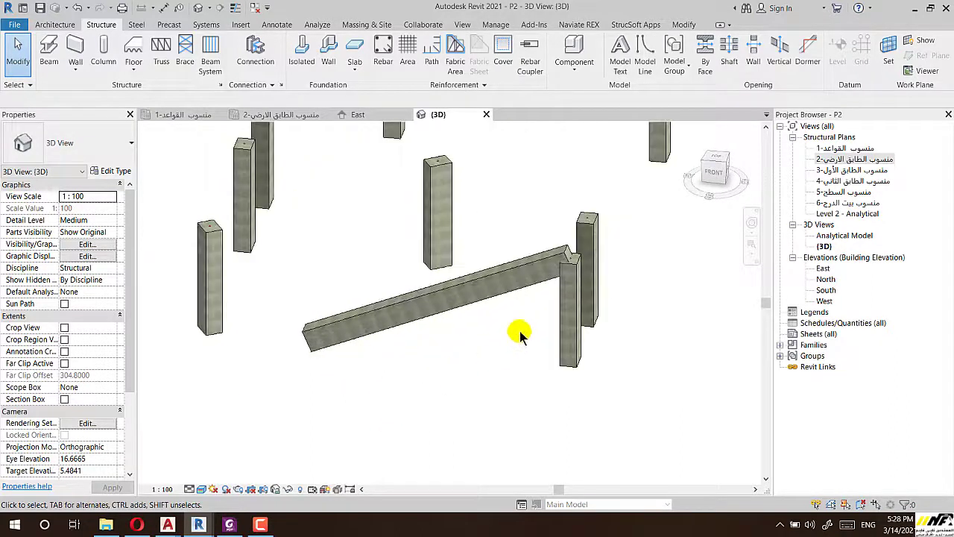
Return to the ground-floor structural plan and zoom out
double_click(859, 159)
scroll(512, 341, "down", 2)
scroll(516, 335, "down", 2)
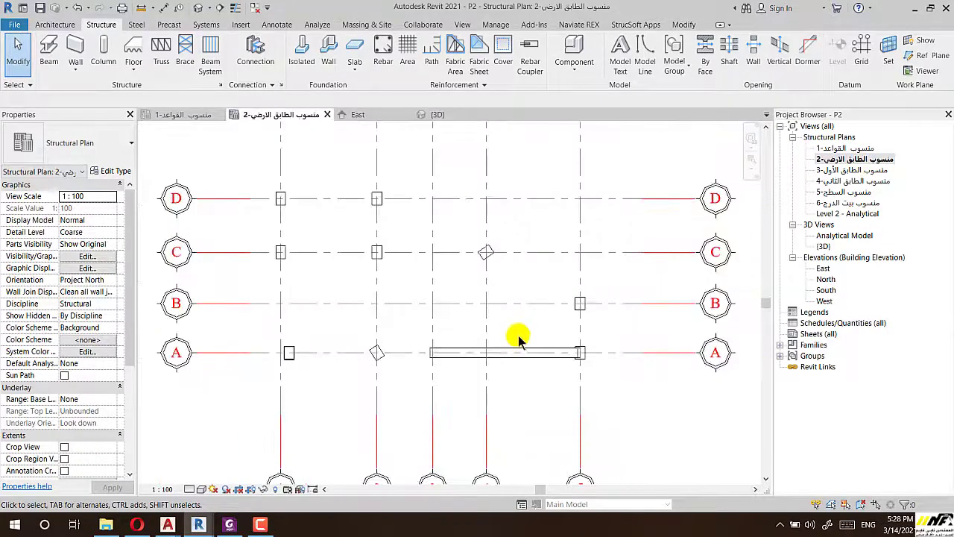
scroll(515, 335, "down", 1)
Set a new slanted column to run from level 1 up to level 6
left_click(103, 50)
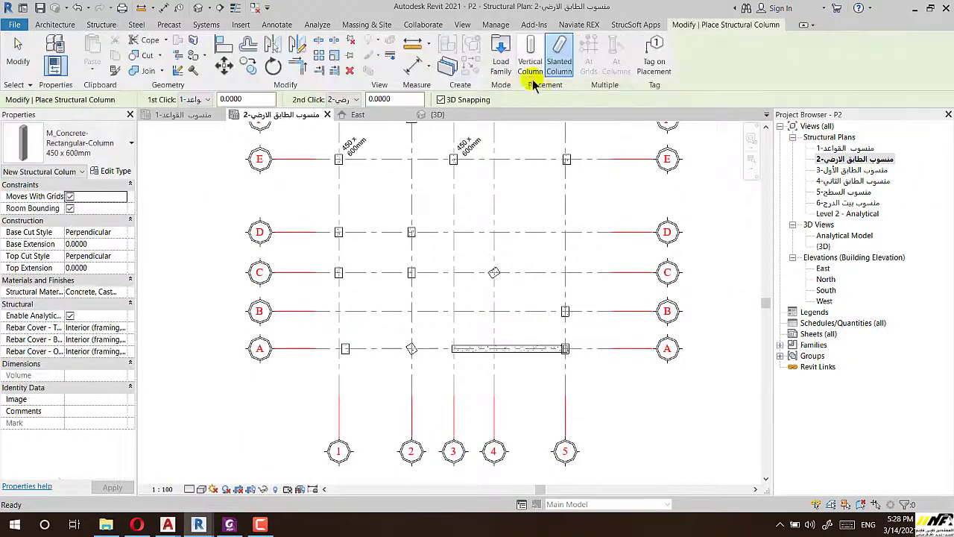
left_click(207, 100)
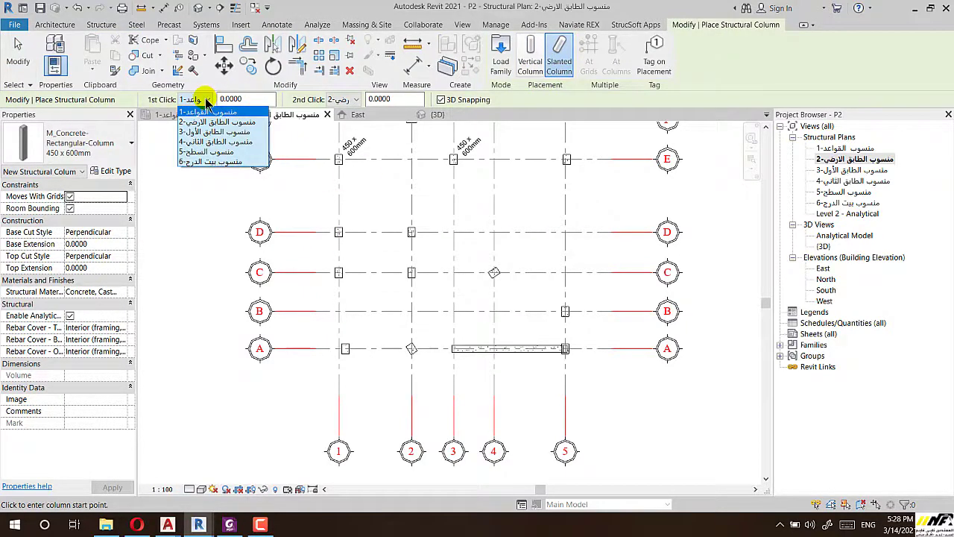
left_click(208, 112)
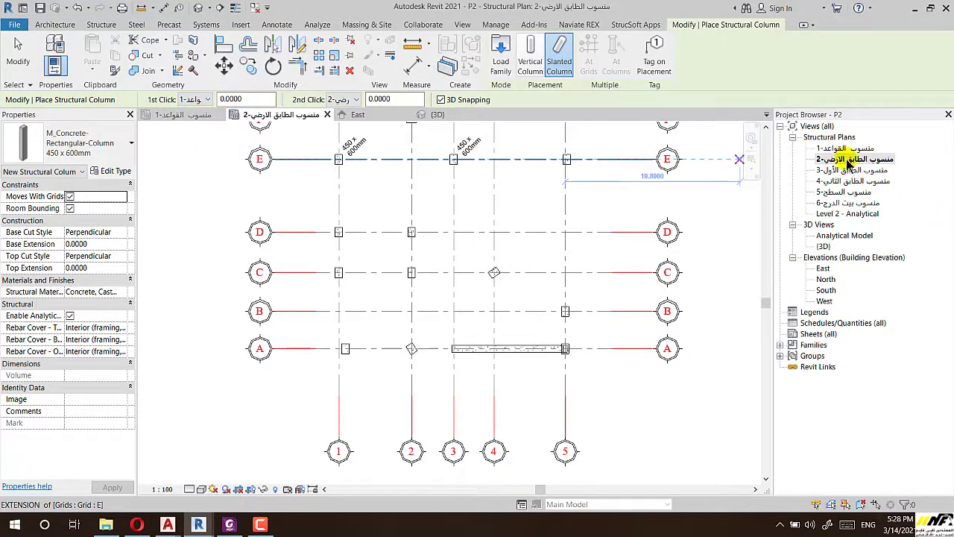
left_click(351, 99)
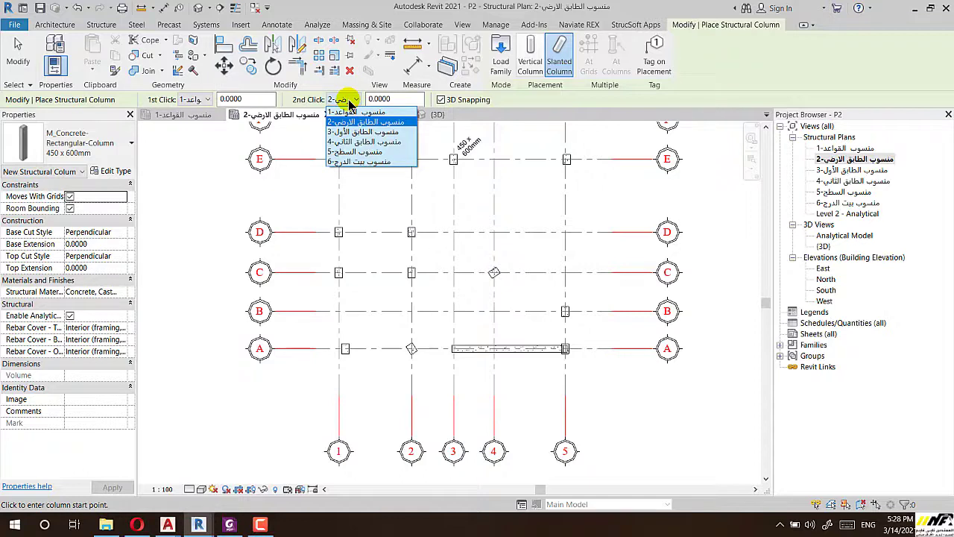
left_click(356, 162)
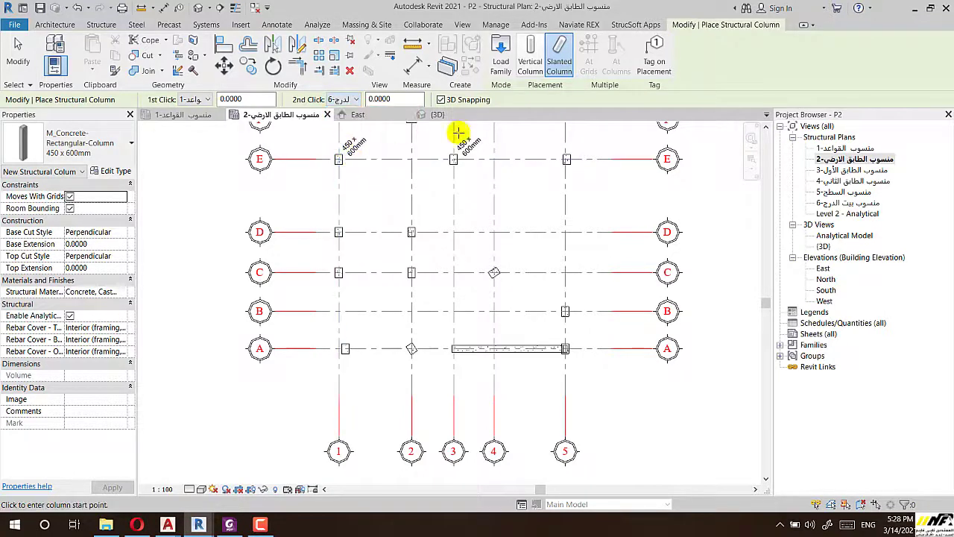
Place the slanted column along grid C from C/1 to C/5 and open the 3D view
left_click(338, 272)
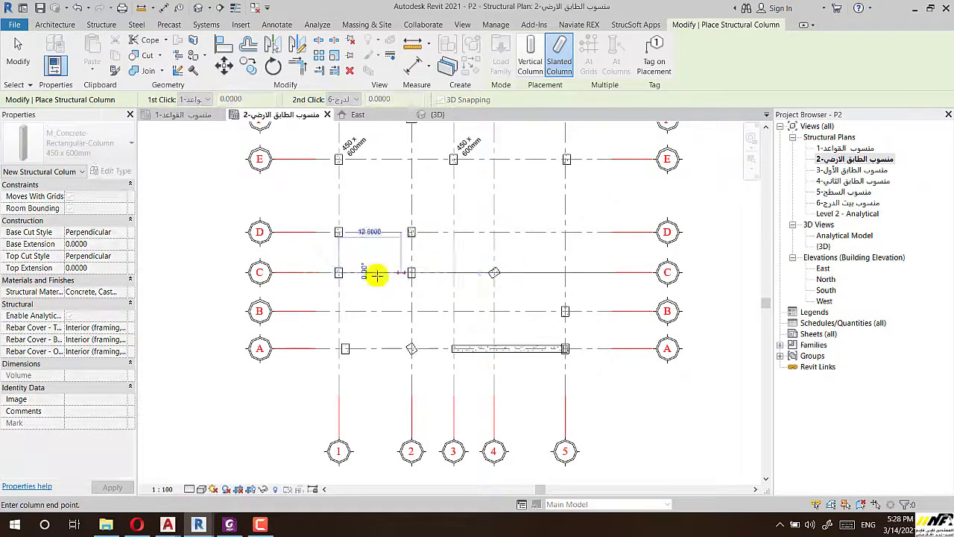
scroll(339, 273, "up", 3)
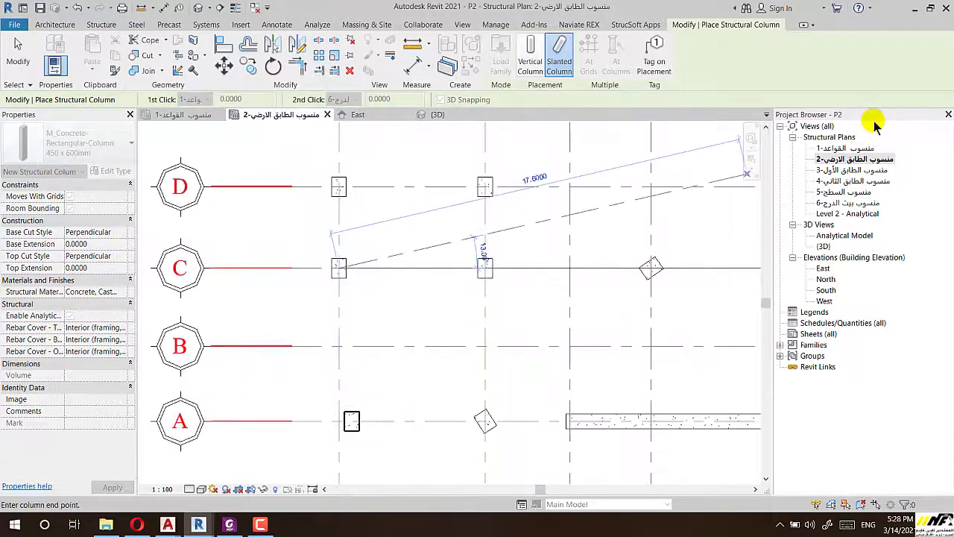
scroll(488, 268, "down", 3)
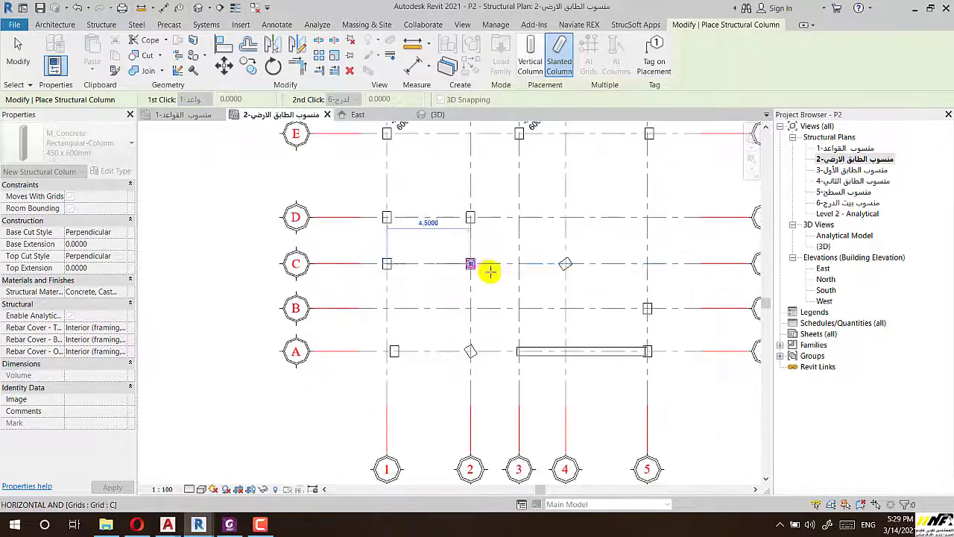
left_click(645, 263)
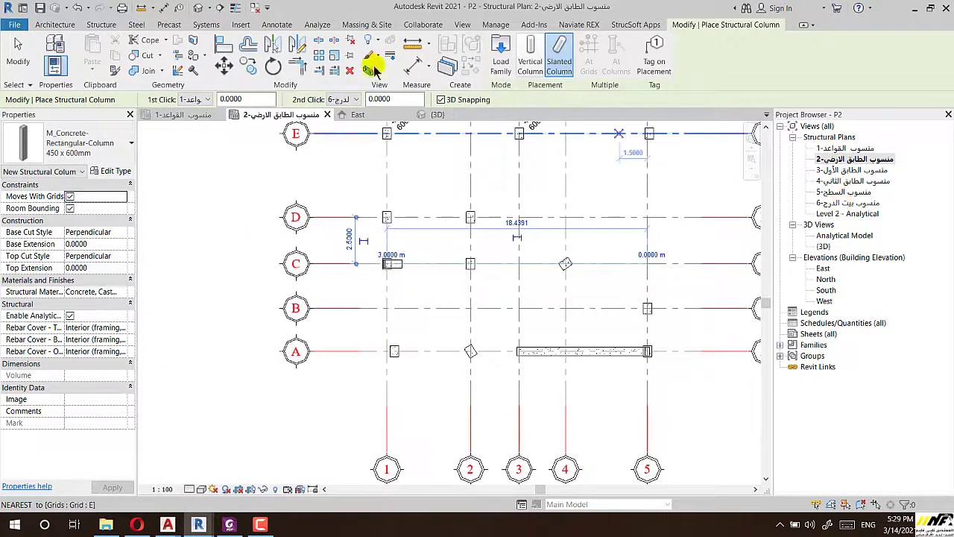
left_click(197, 9)
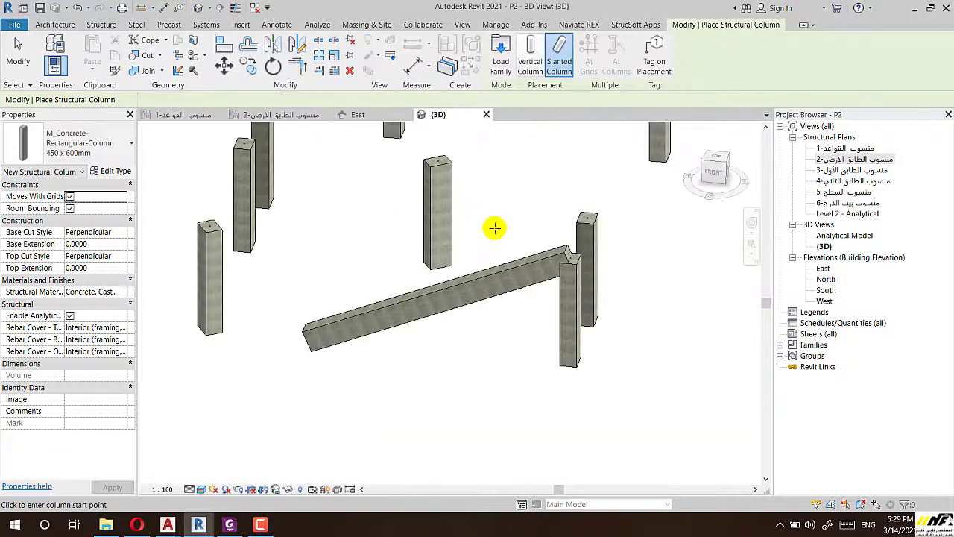
End placement, zoom around the grid C slanted column in 3D, then return to the ground-floor plan
scroll(454, 333, "down", 3)
scroll(494, 273, "down", 2)
key("Escape")
key("Escape")
scroll(475, 230, "up", 3)
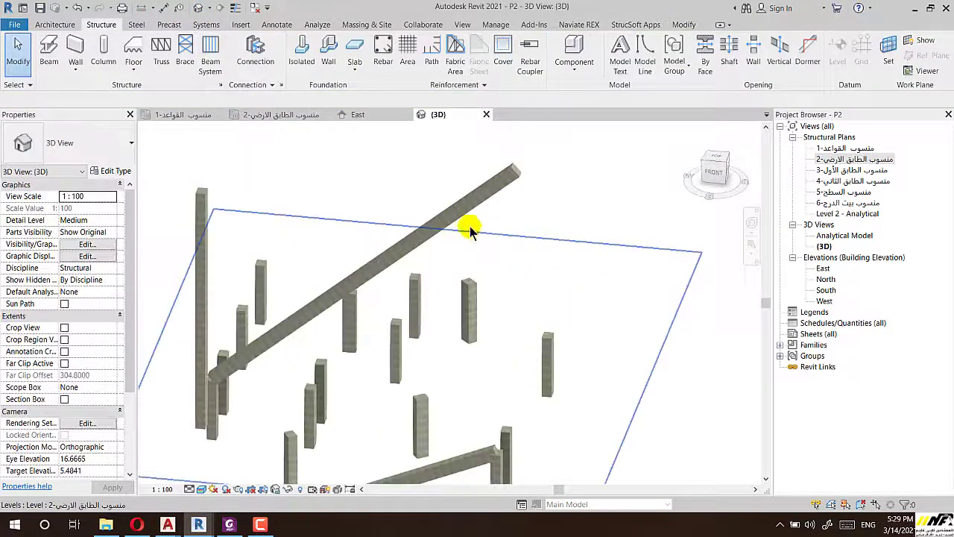
scroll(469, 219, "up", 2)
scroll(454, 209, "down", 2)
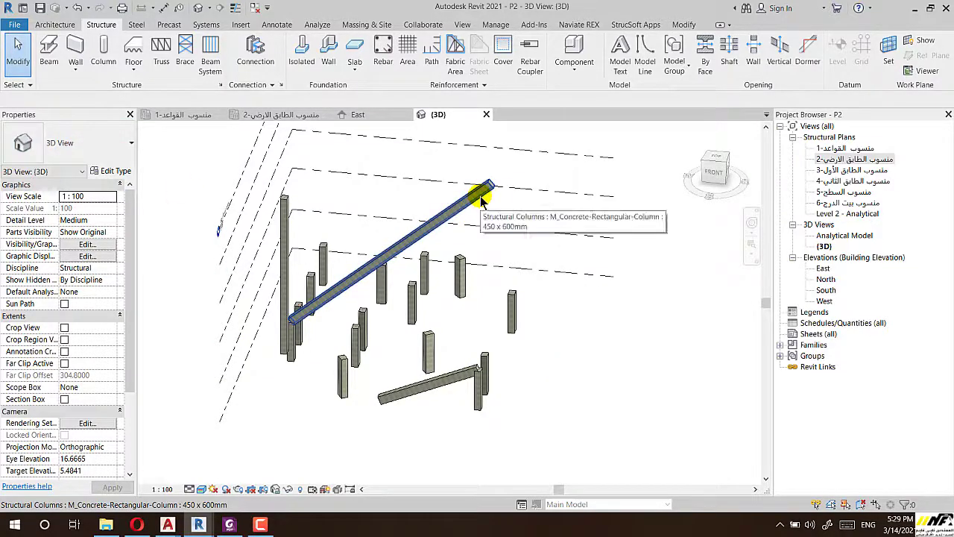
double_click(856, 160)
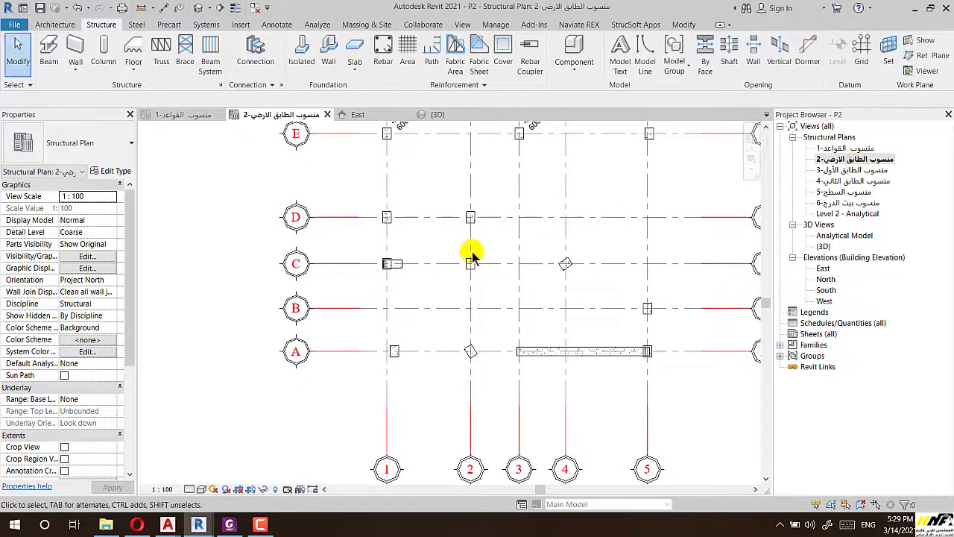
Start a structural column using the UC254x254x73 steel column type
left_click(104, 52)
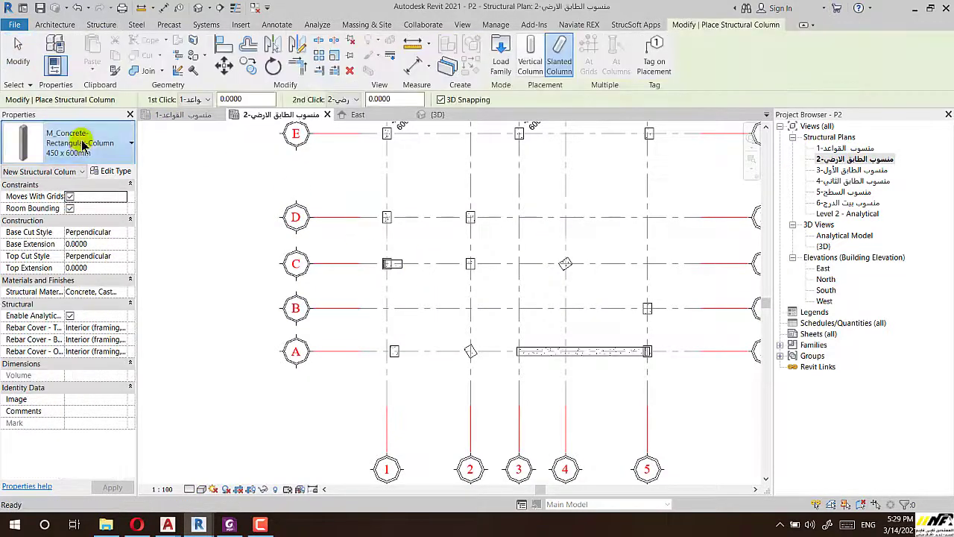
left_click(75, 142)
left_click(49, 295)
scroll(494, 207, "up", 1)
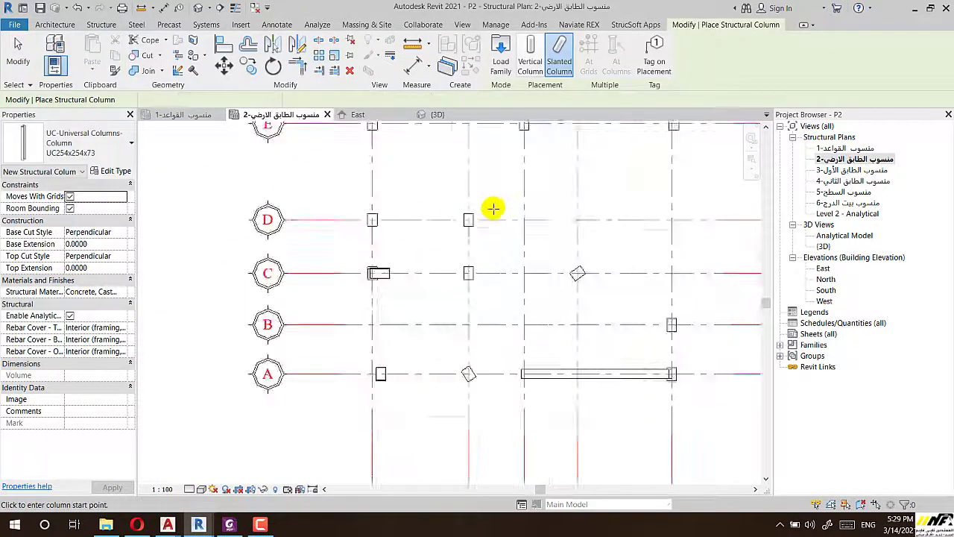
scroll(552, 228, "up", 4)
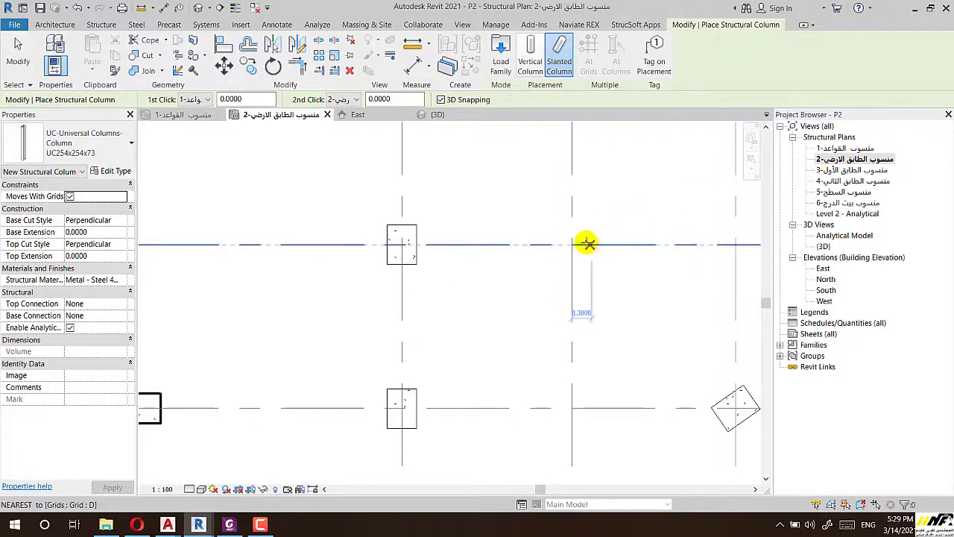
left_click(575, 242)
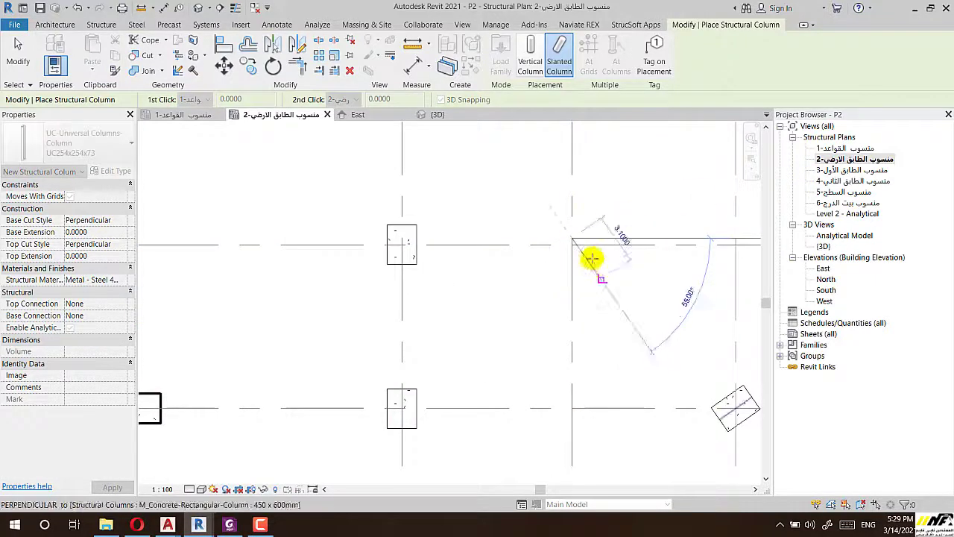
scroll(615, 259, "down", 2)
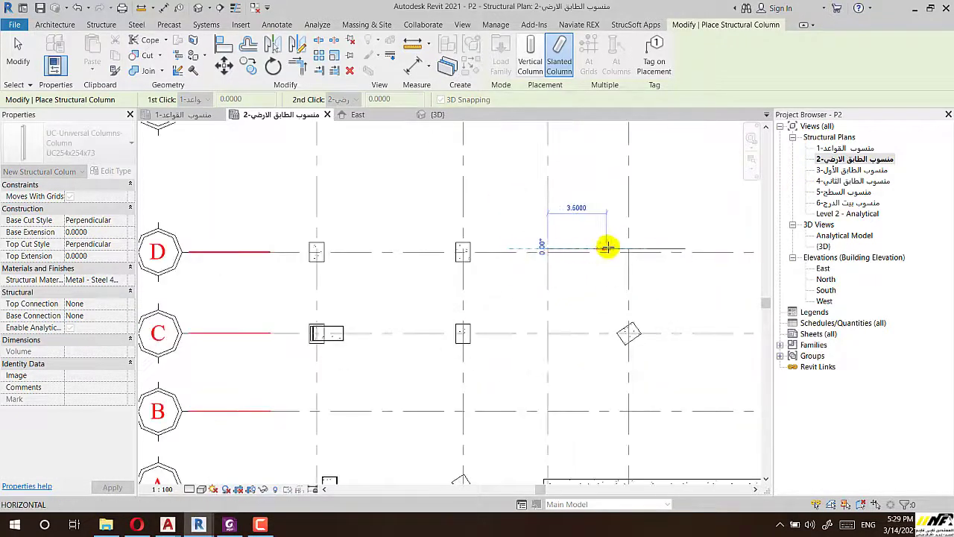
scroll(529, 261, "down", 2)
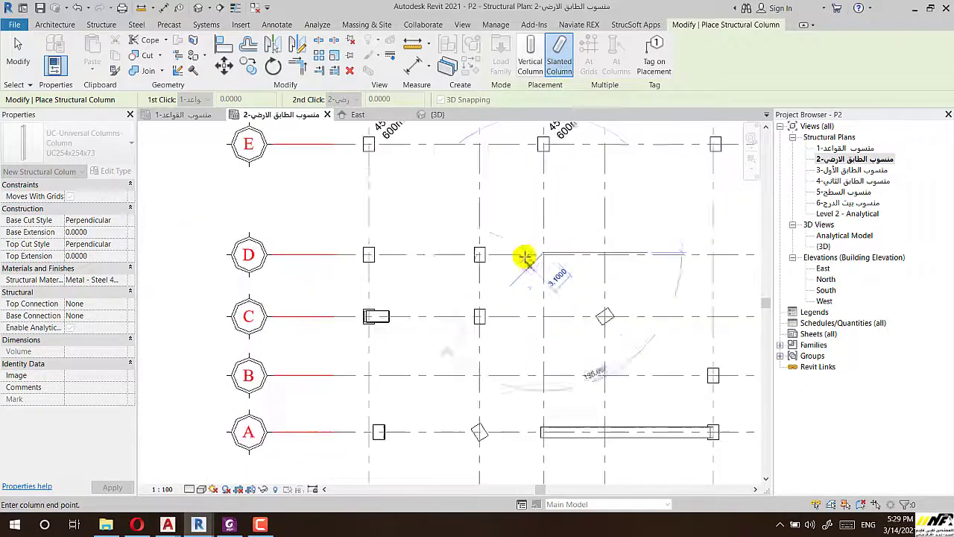
Place a slanted UC254x254x73 steel column along grid D from D/3 to D/4
left_click(529, 58)
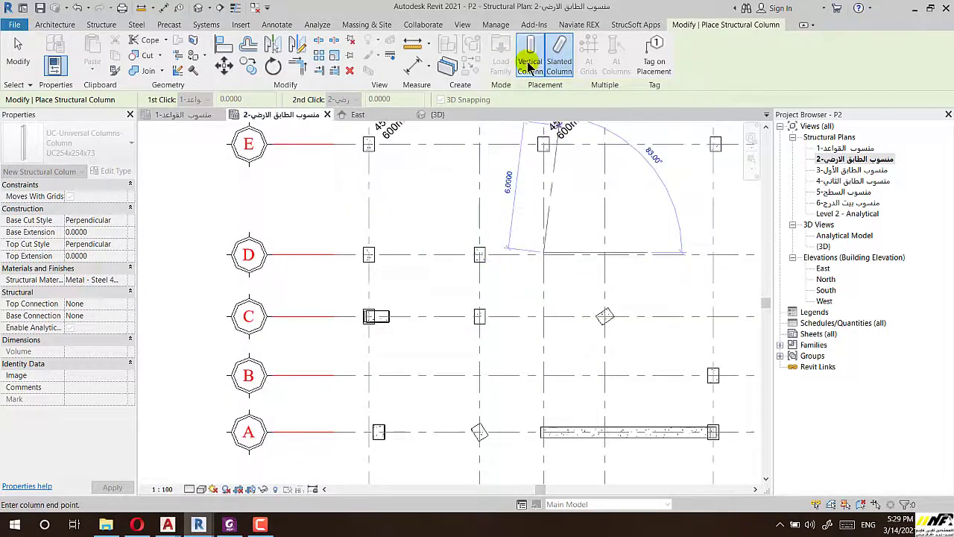
scroll(562, 287, "up", 1)
scroll(552, 255, "up", 3)
scroll(545, 228, "up", 2)
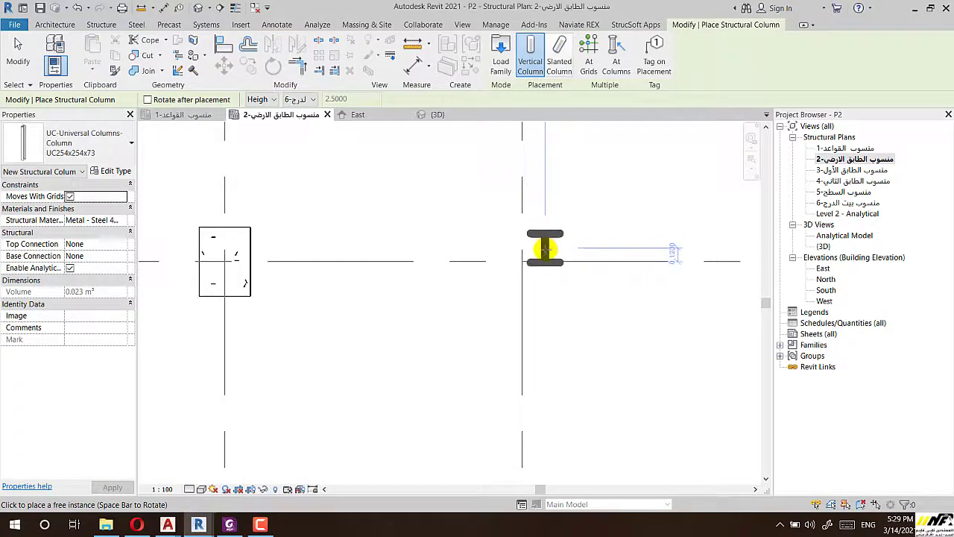
left_click(559, 61)
scroll(421, 300, "down", 2)
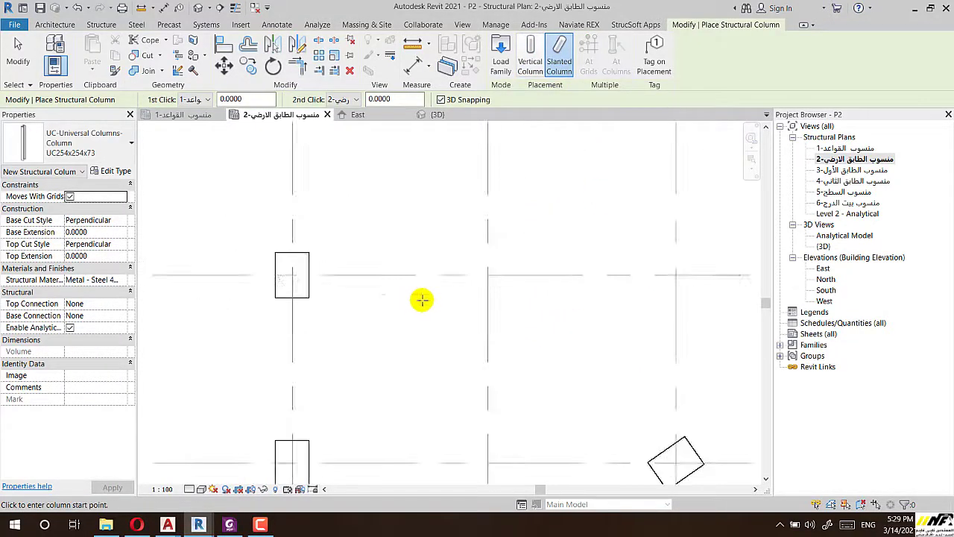
scroll(447, 268, "down", 1)
scroll(438, 284, "down", 1)
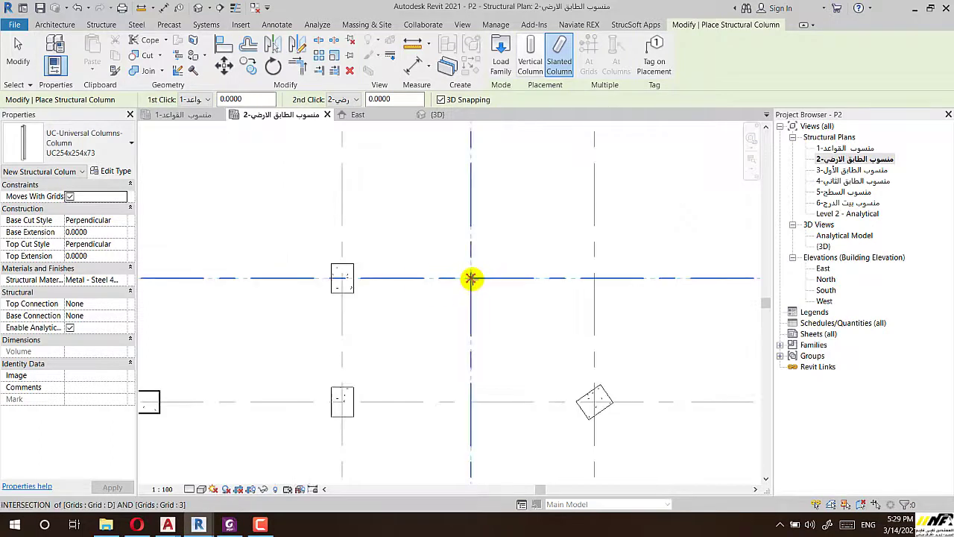
left_click(471, 278)
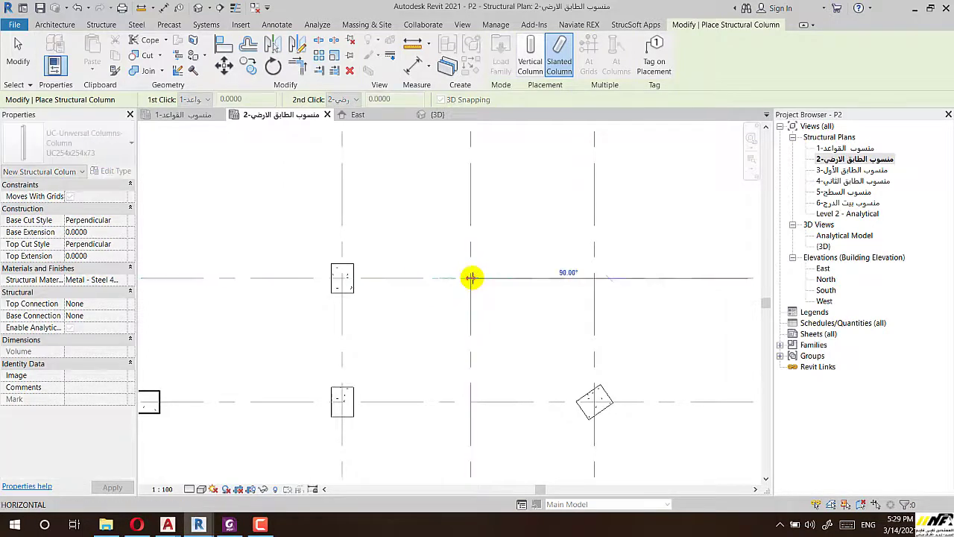
left_click(594, 278)
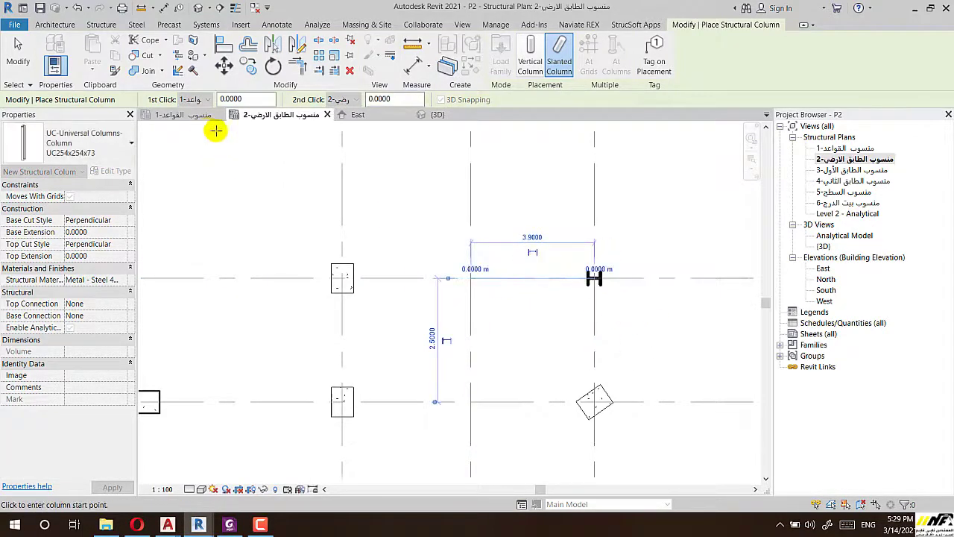
End placement and zoom in 3D to check the slanted steel column
left_click(199, 10)
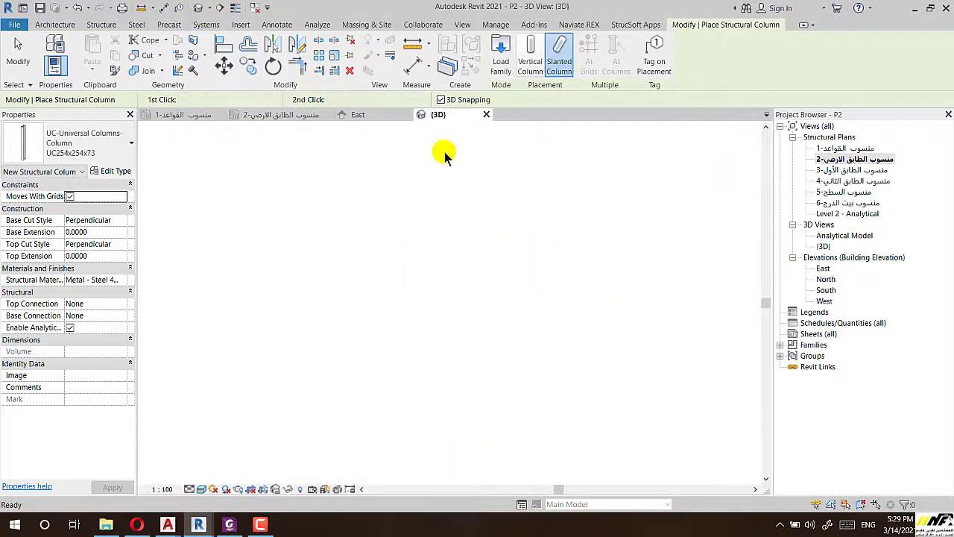
key("Escape")
key("Escape")
scroll(451, 298, "up", 3)
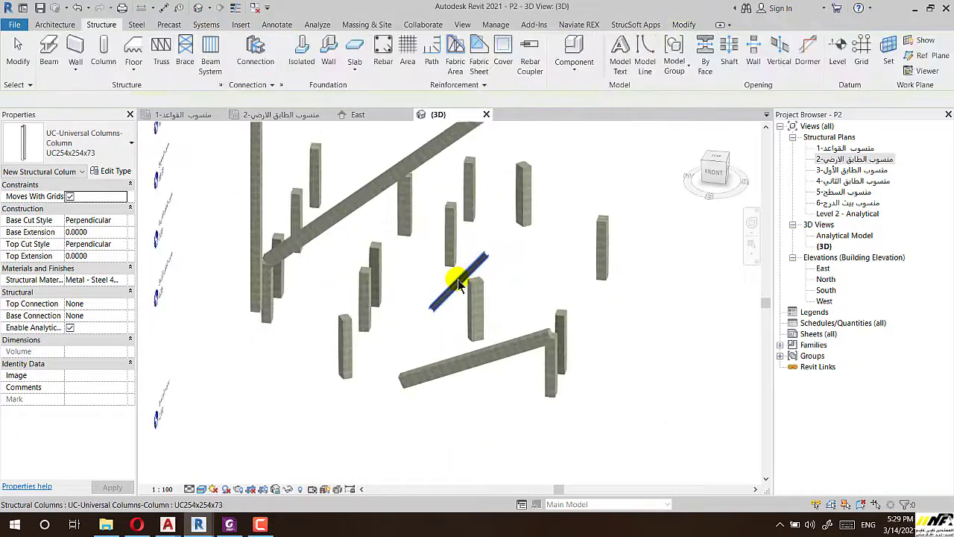
scroll(470, 283, "up", 4)
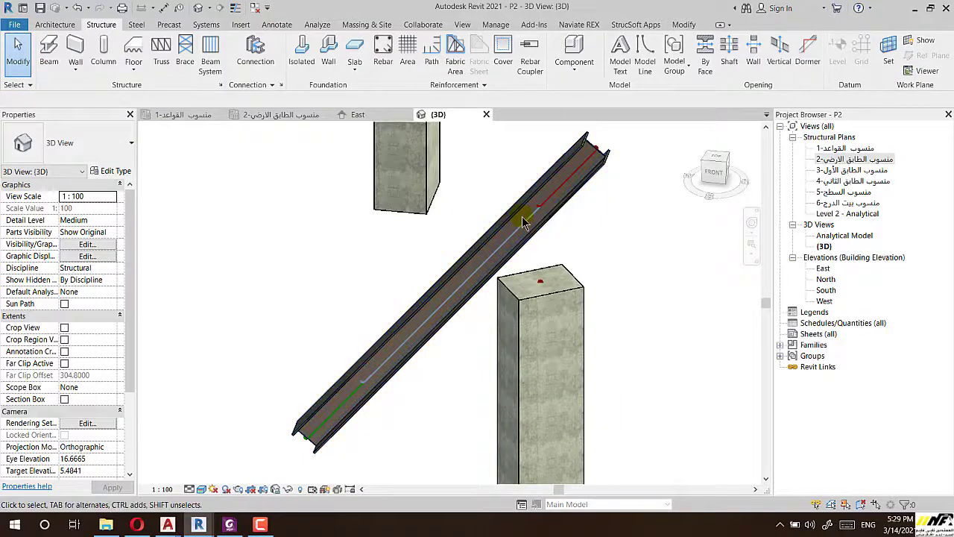
scroll(524, 224, "down", 7)
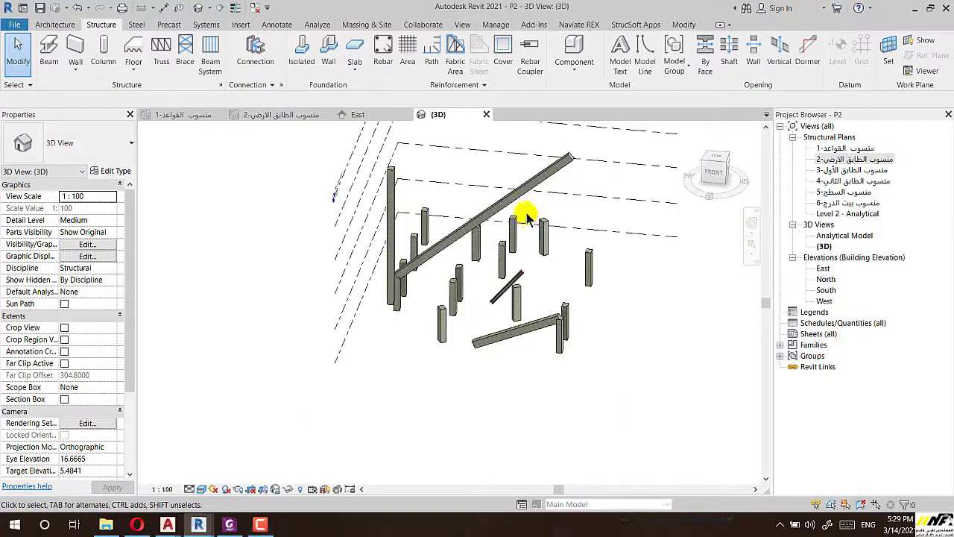
Open the East and North elevations to review the slanted columns between levels
left_click(822, 268)
double_click(823, 268)
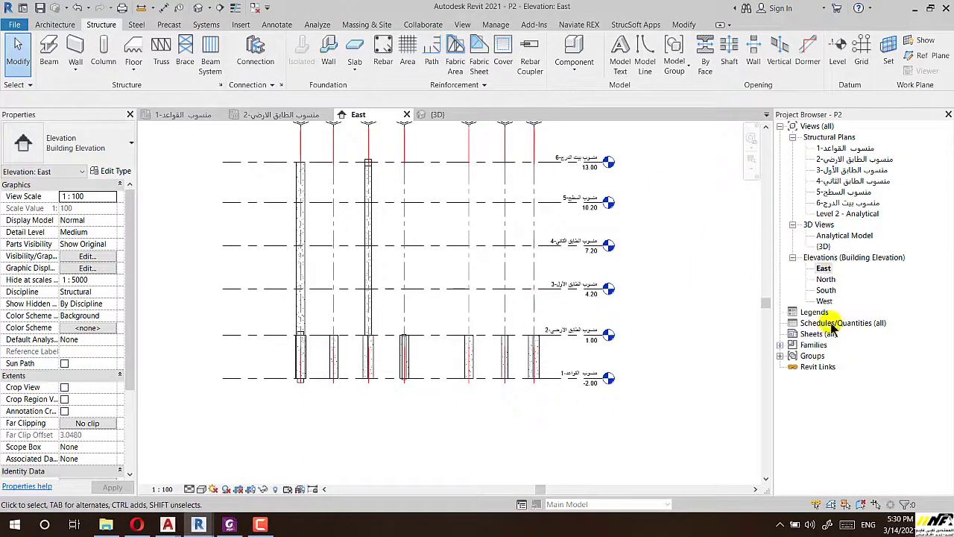
double_click(826, 279)
scroll(413, 252, "down", 2)
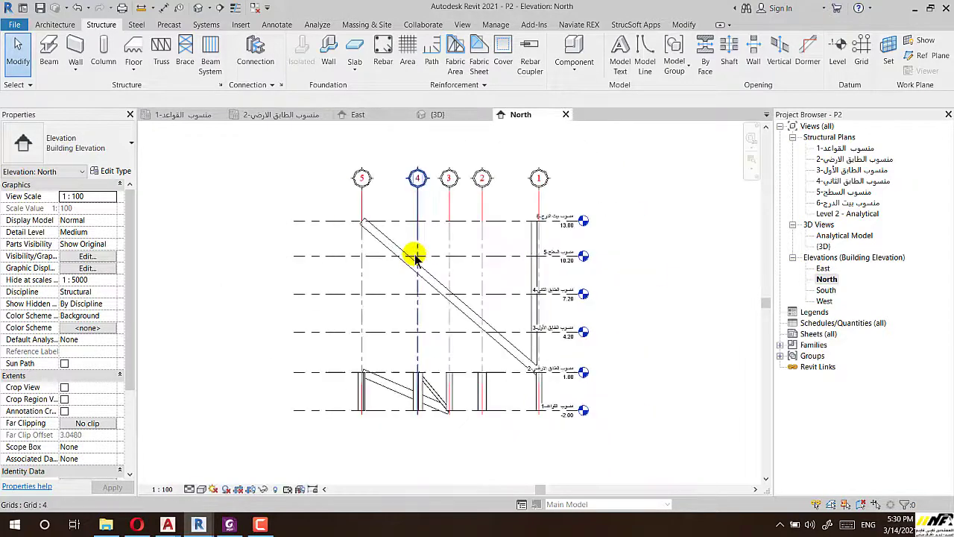